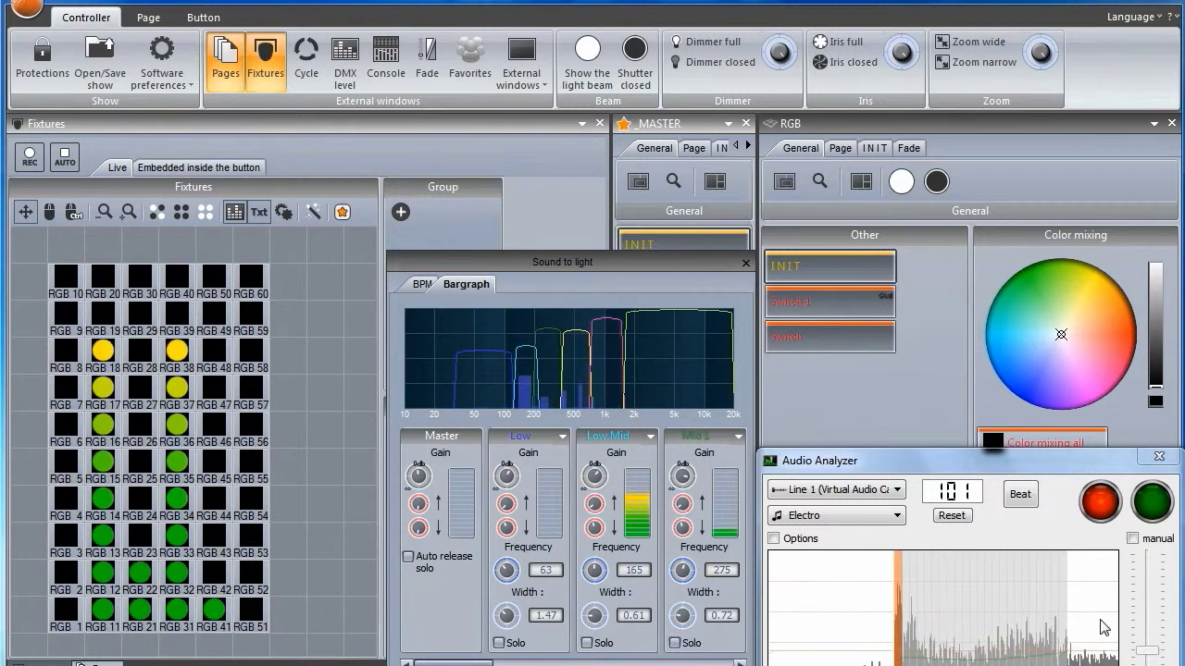
- Close the Sound to light window and clear the Audio Analyzer out of the way
{"action": "left_click", "coordinate": [746, 263]}
{"action": "left_click", "coordinate": [853, 469]}
{"action": "left_click_drag", "start_coordinate": [852, 473], "coordinate": [761, 662]}
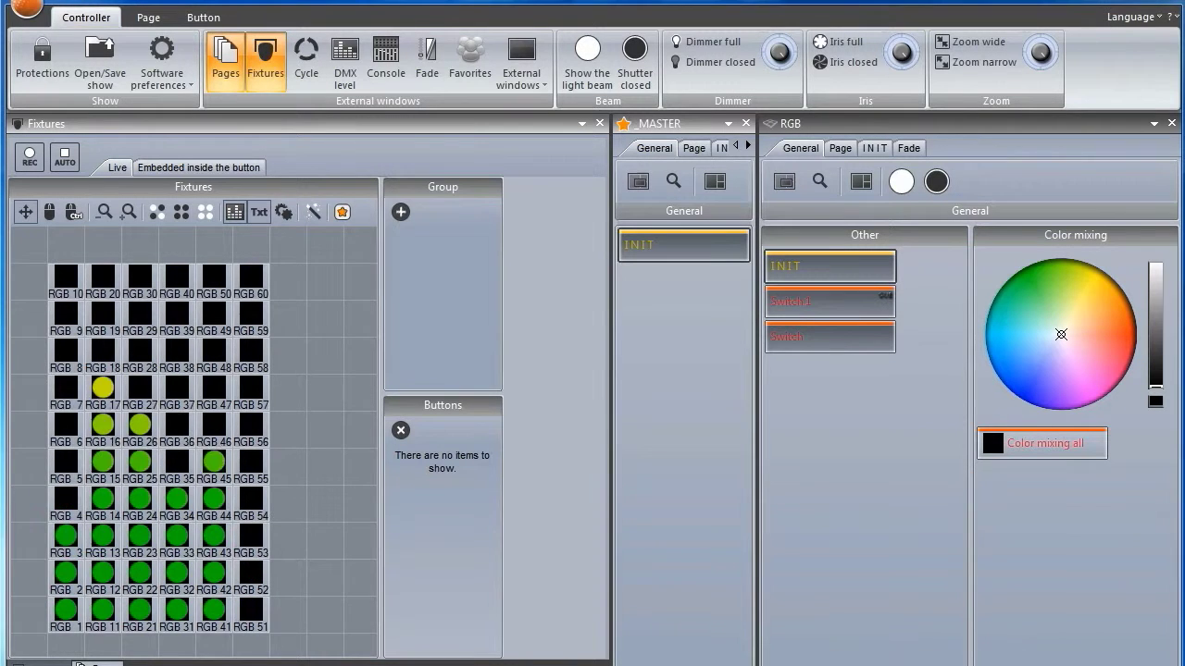
- Create a new show named "Bargraph" on the hard drive and load it
{"action": "left_click", "coordinate": [112, 51]}
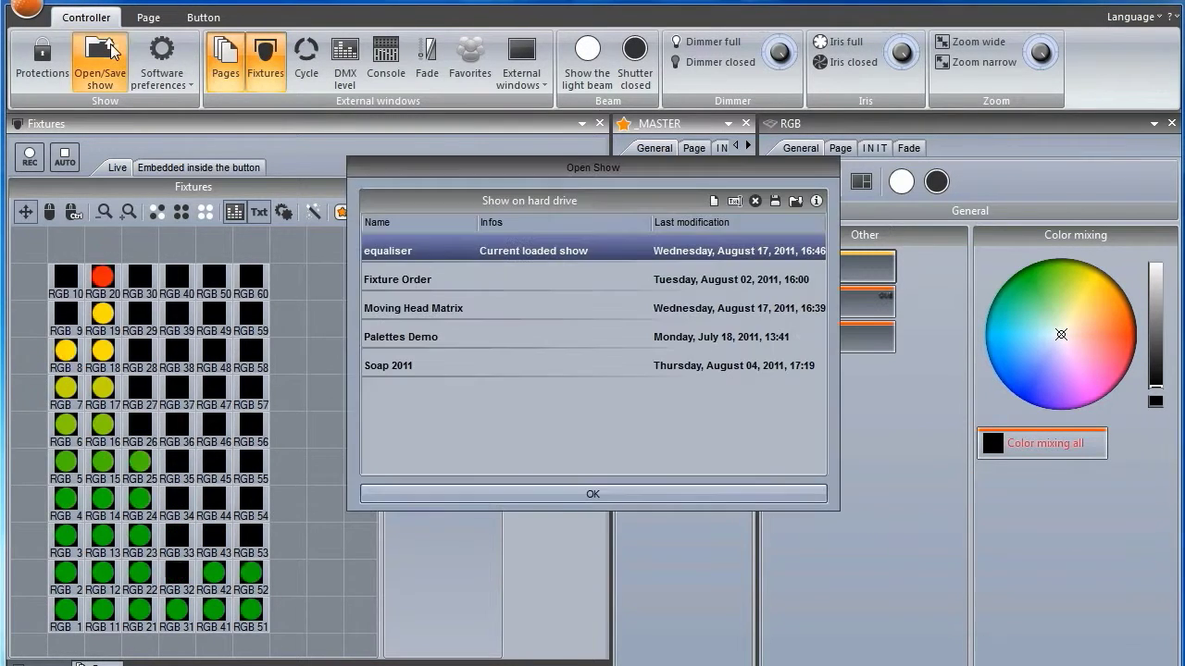
{"action": "left_click", "coordinate": [715, 202]}
{"action": "type", "text": "B"}
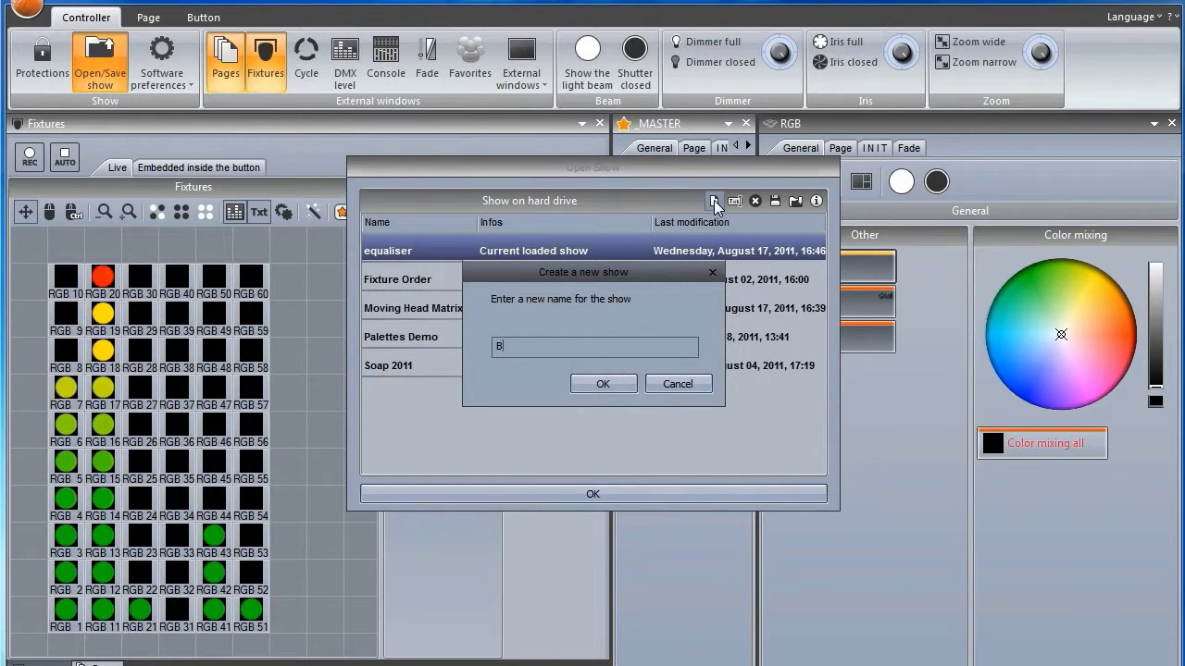
{"action": "type", "text": "argraph"}
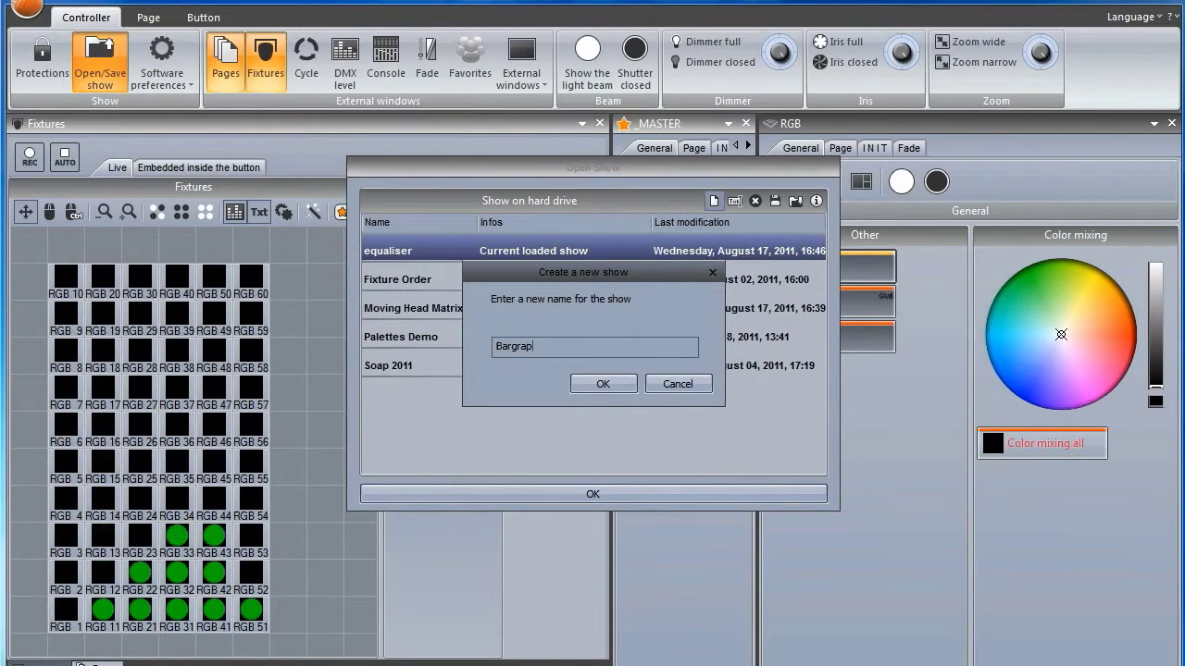
{"action": "left_click", "coordinate": [602, 384]}
{"action": "left_click", "coordinate": [547, 495]}
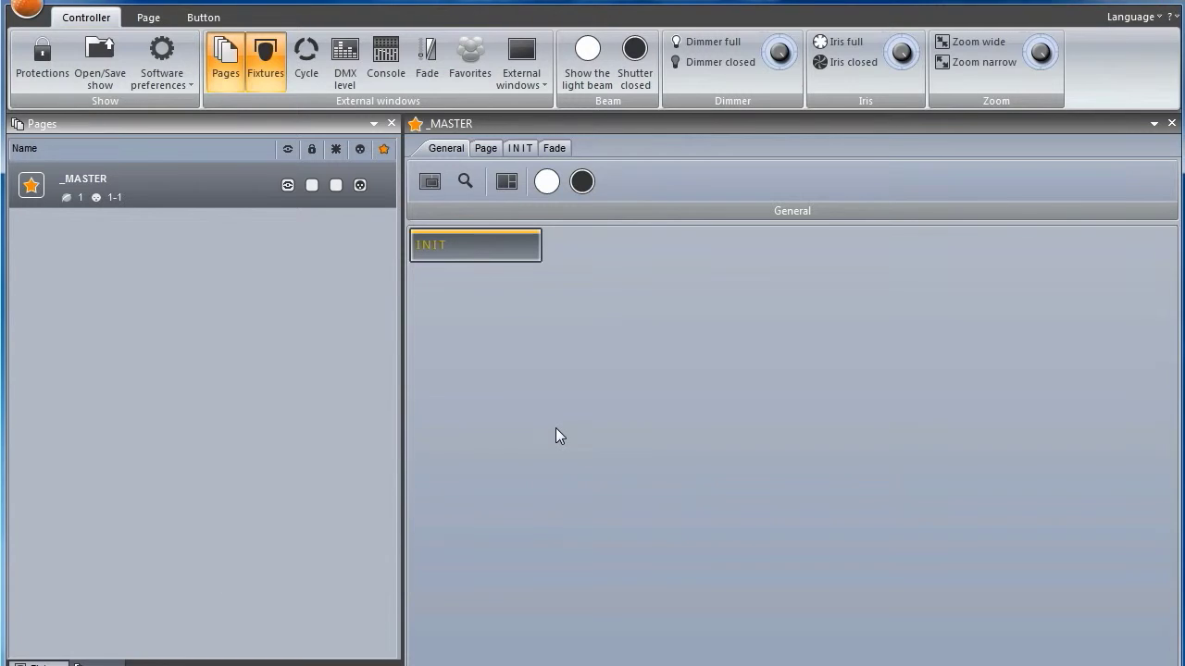
- Start a new page based on the rgb profile from the _generic folder of the ScanLibrary
{"action": "left_click", "coordinate": [148, 17]}
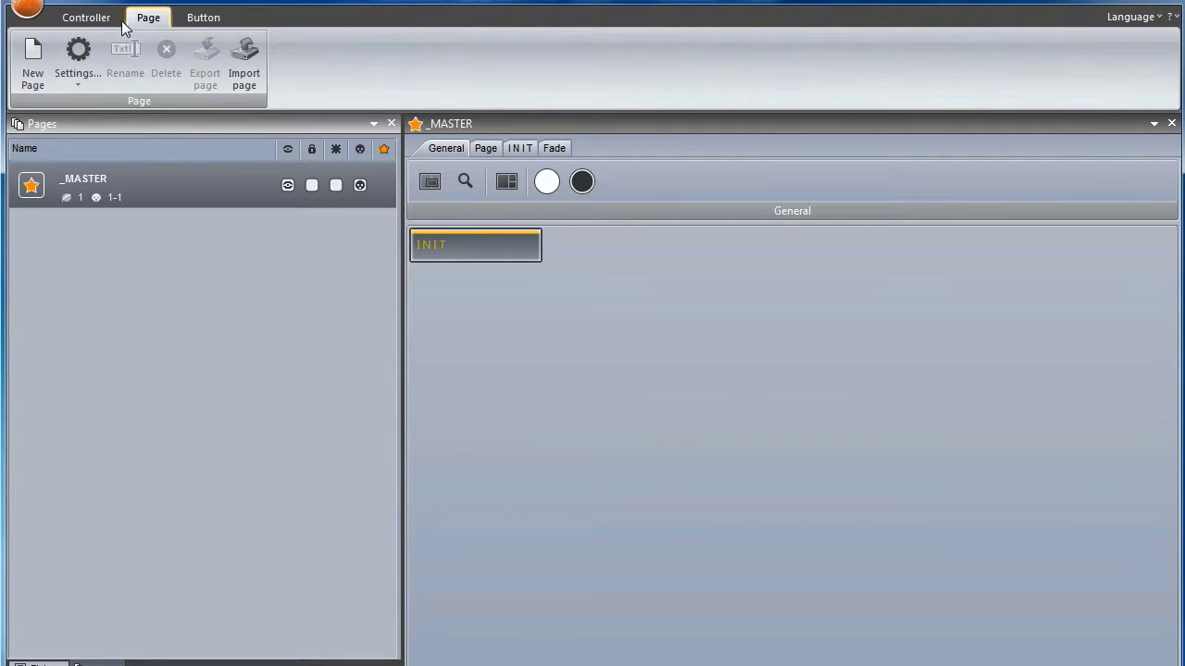
{"action": "left_click", "coordinate": [42, 60]}
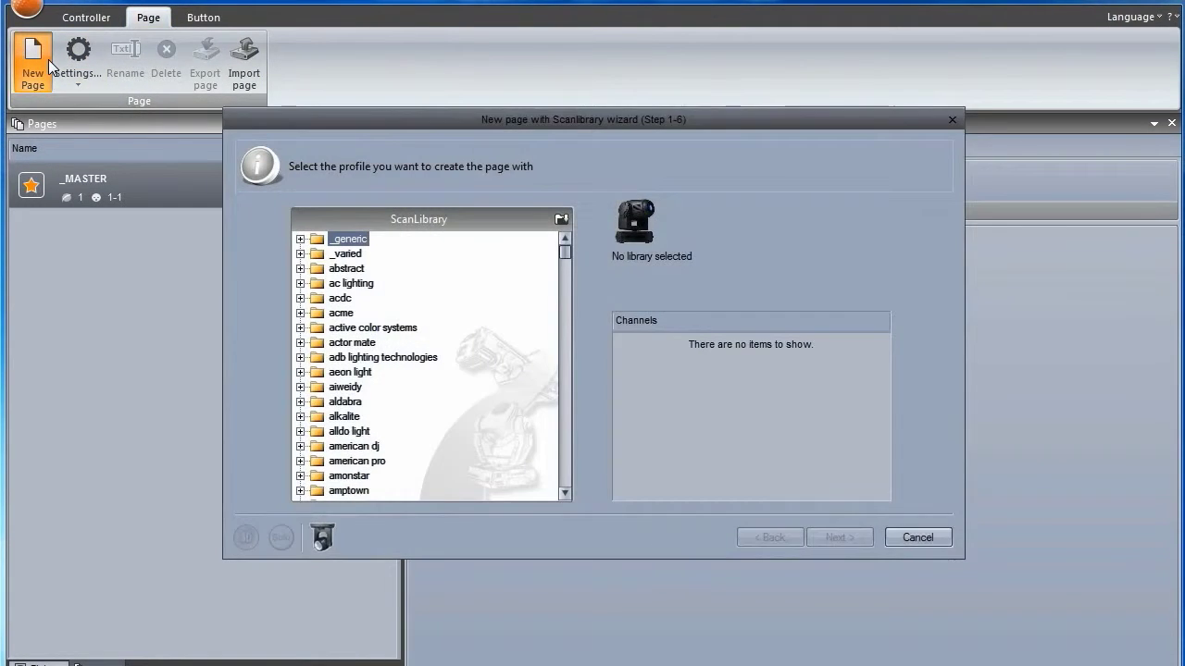
{"action": "left_click", "coordinate": [301, 240]}
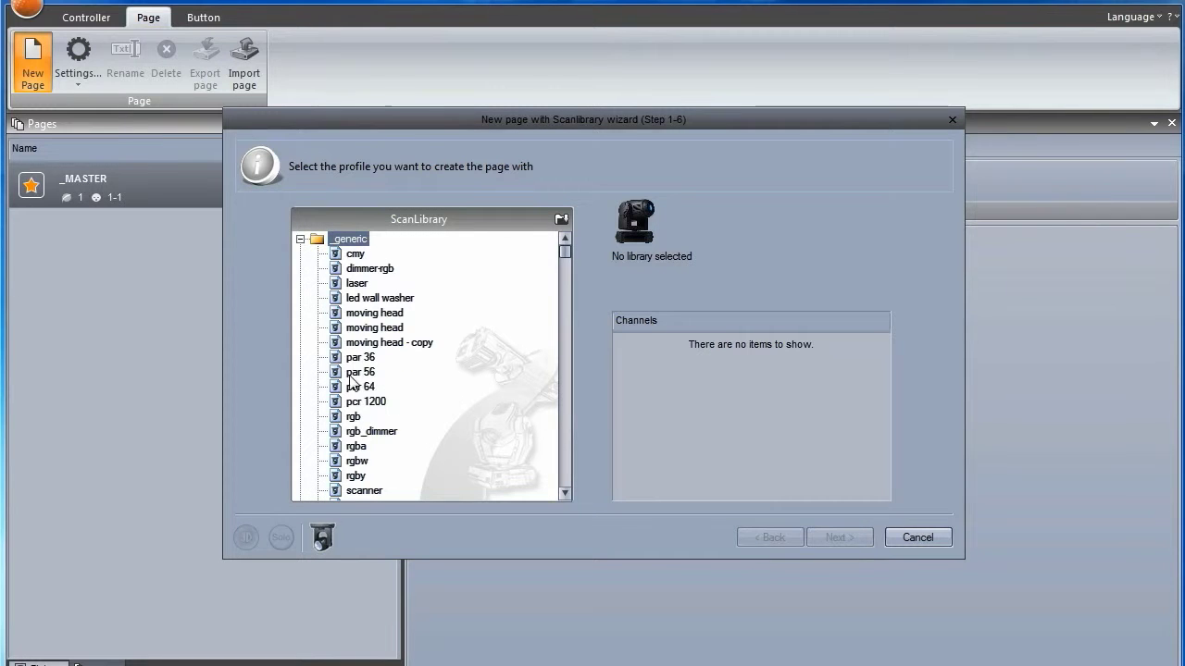
{"action": "left_click", "coordinate": [352, 416]}
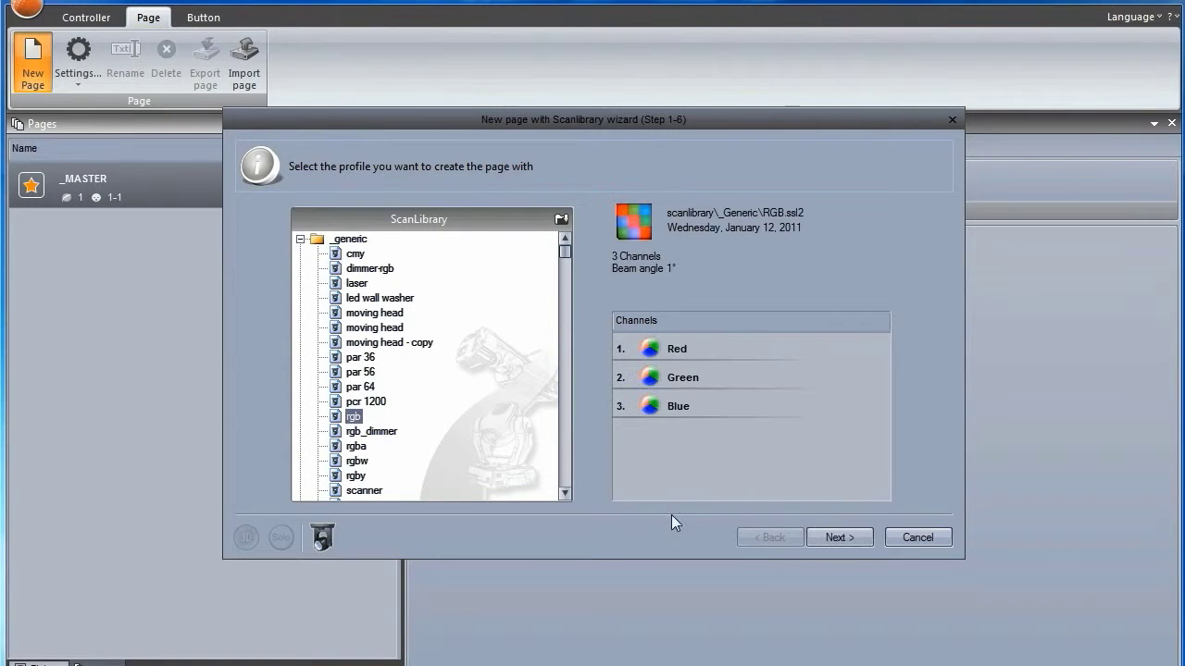
{"action": "left_click", "coordinate": [857, 535]}
- Patch five RGB fixtures on DMX universe 1 from channel 1 and finish the page with the default presets
{"action": "left_click", "coordinate": [411, 449]}
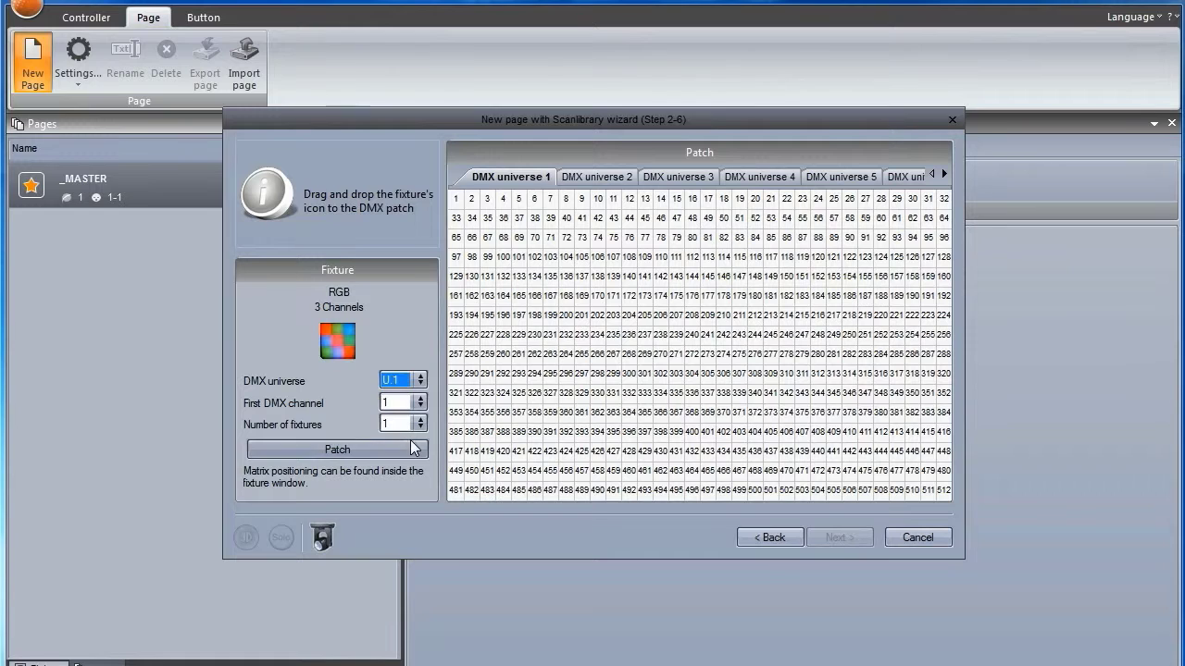
{"action": "left_click", "coordinate": [413, 449]}
{"action": "left_click", "coordinate": [413, 449]}
{"action": "left_click", "coordinate": [414, 449]}
{"action": "left_click", "coordinate": [414, 449]}
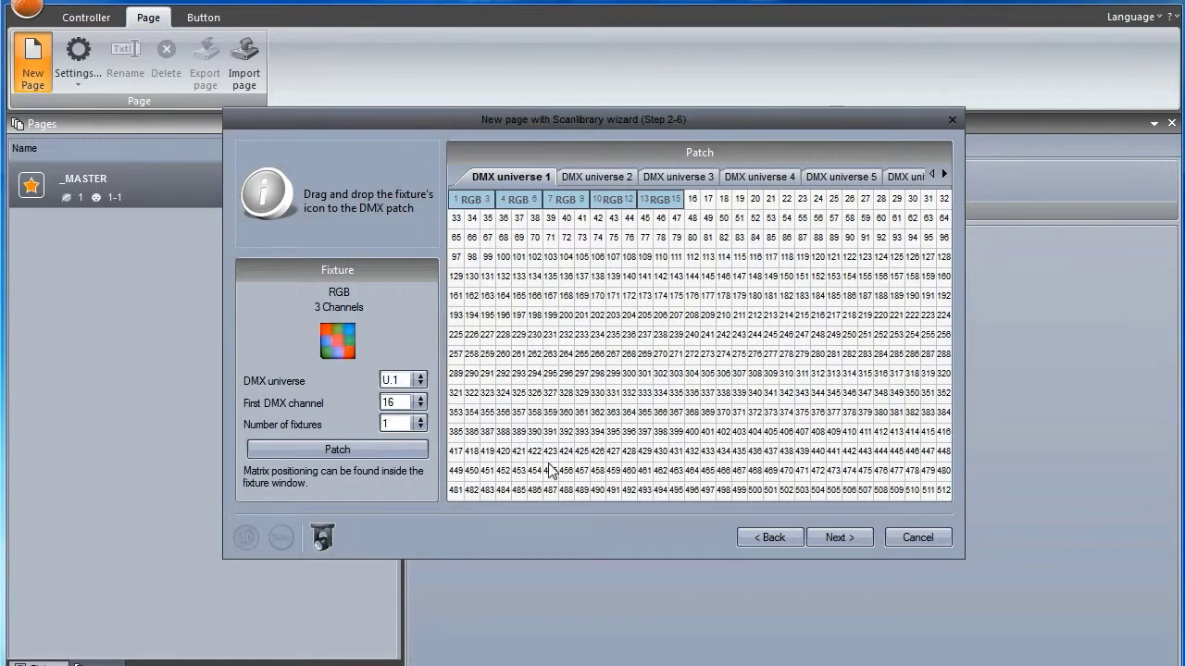
{"action": "left_click", "coordinate": [846, 539]}
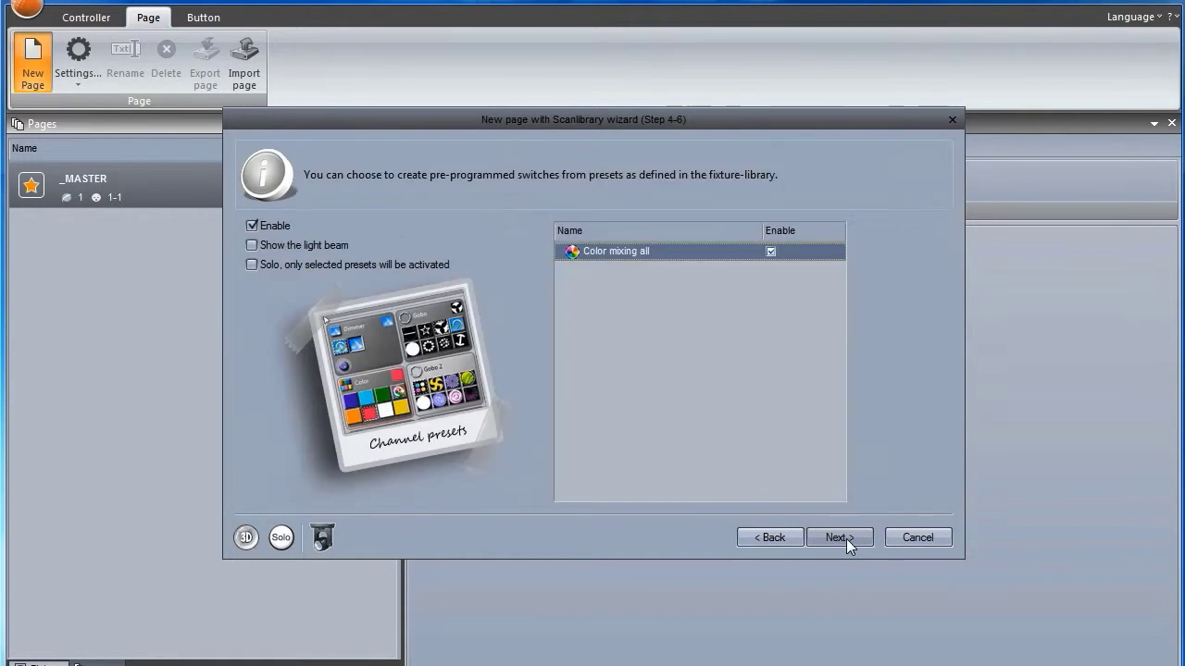
{"action": "left_click", "coordinate": [846, 539]}
{"action": "left_click", "coordinate": [840, 538]}
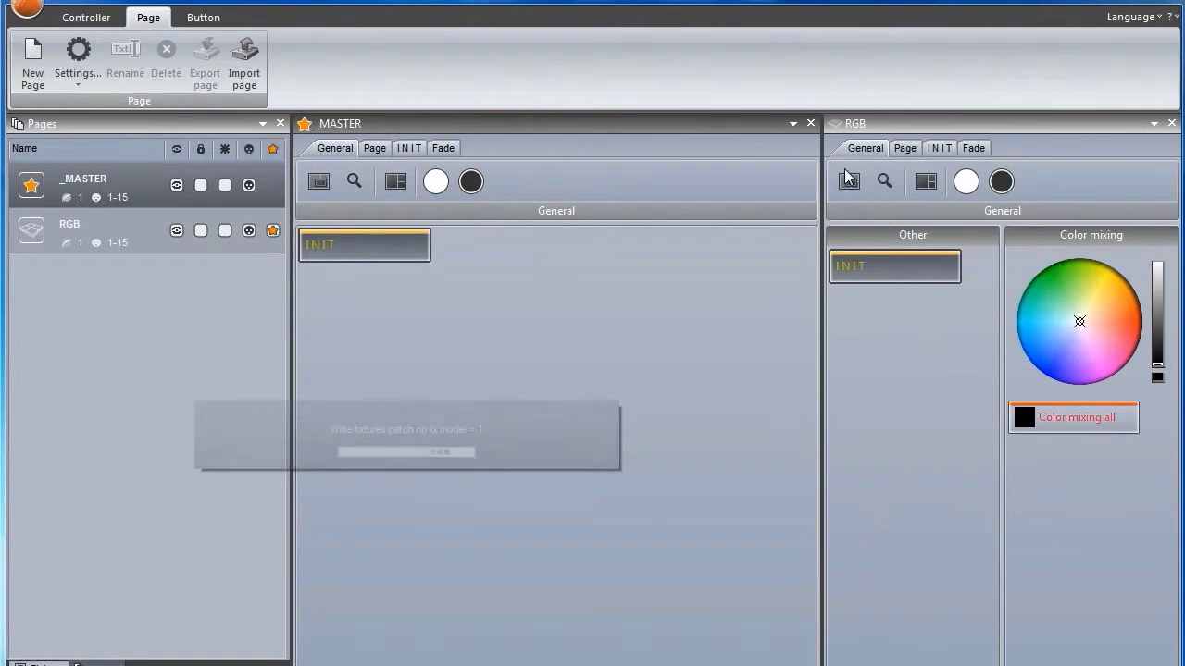
- Close the _MASTER page view and set the size of all five RGB fixtures to 1 unit
{"action": "left_click", "coordinate": [810, 124]}
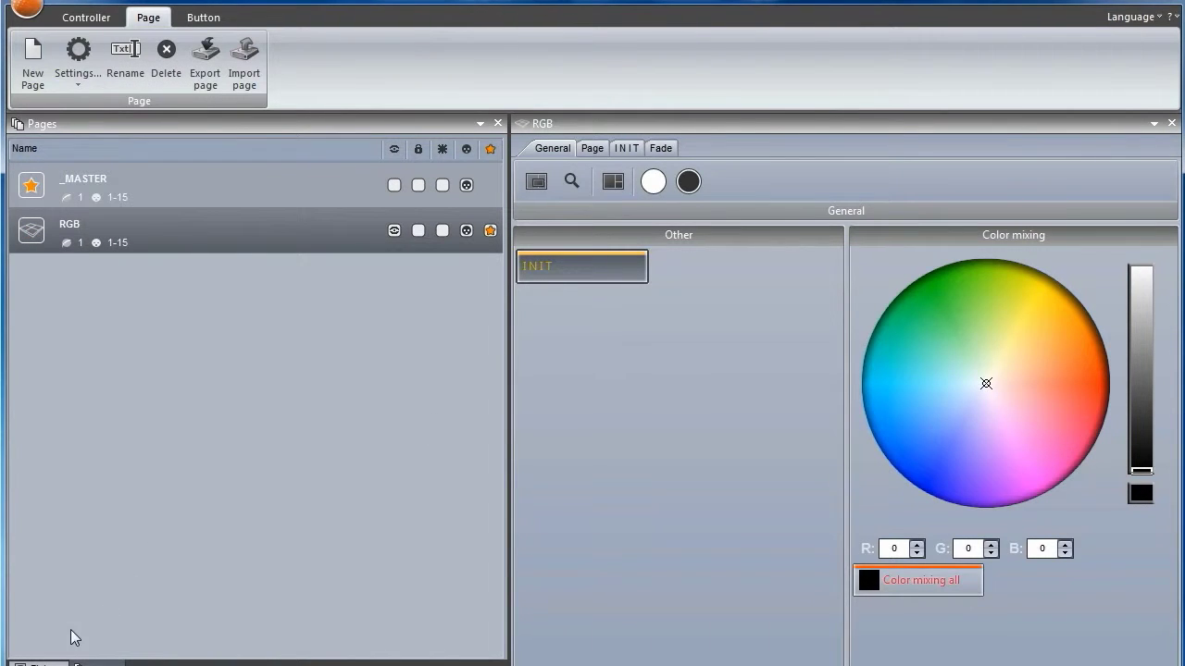
{"action": "left_click", "coordinate": [37, 663]}
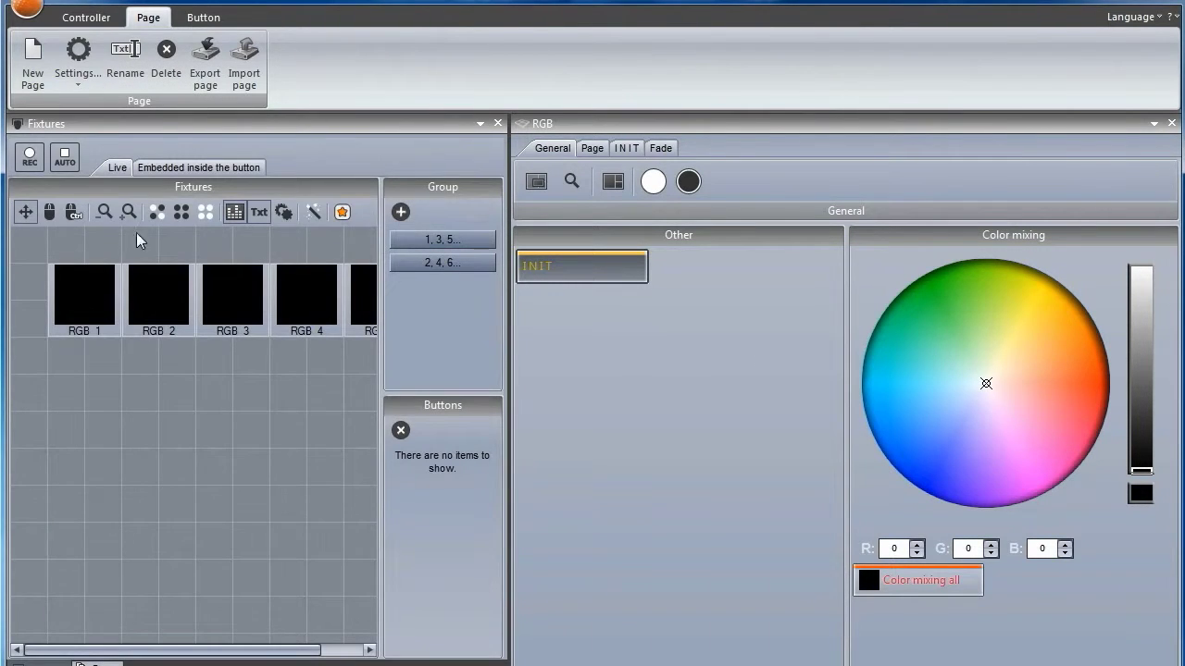
{"action": "left_click", "coordinate": [181, 212]}
{"action": "right_click", "coordinate": [101, 292]}
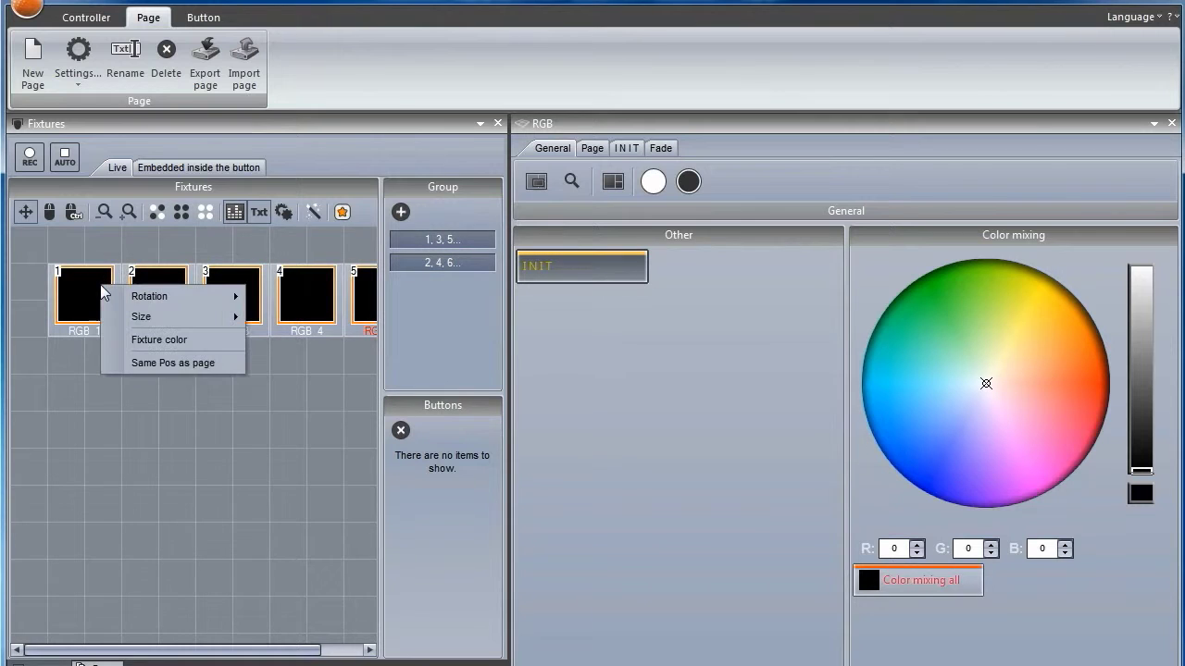
{"action": "mouse_move", "coordinate": [137, 318]}
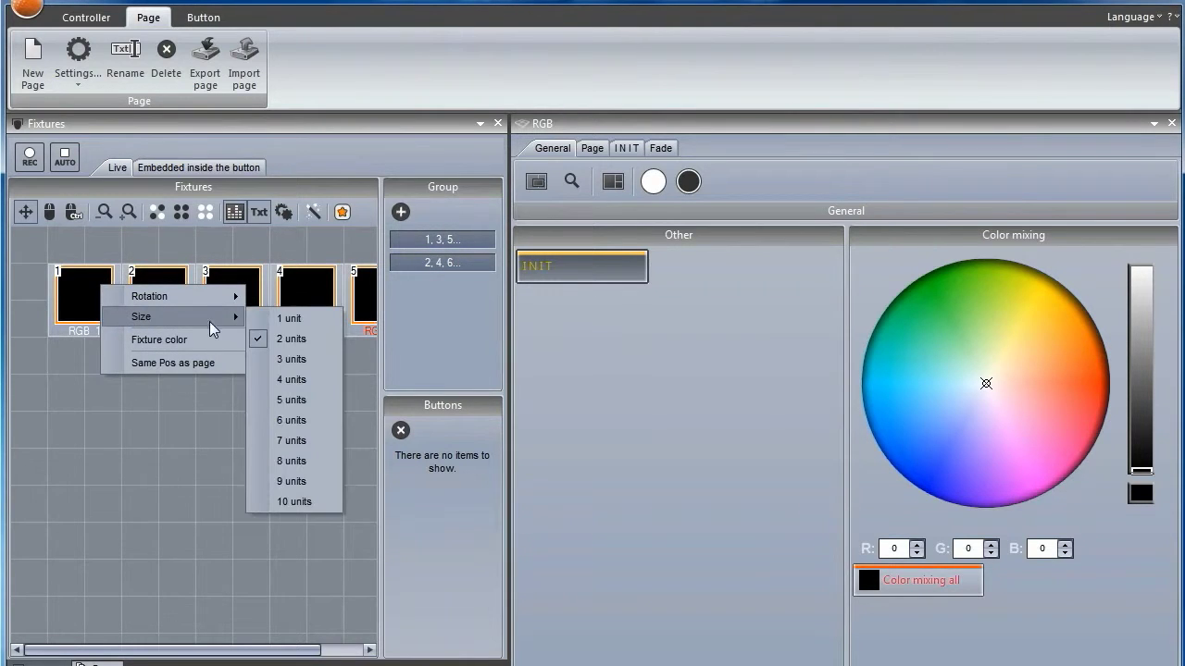
{"action": "left_click", "coordinate": [288, 318]}
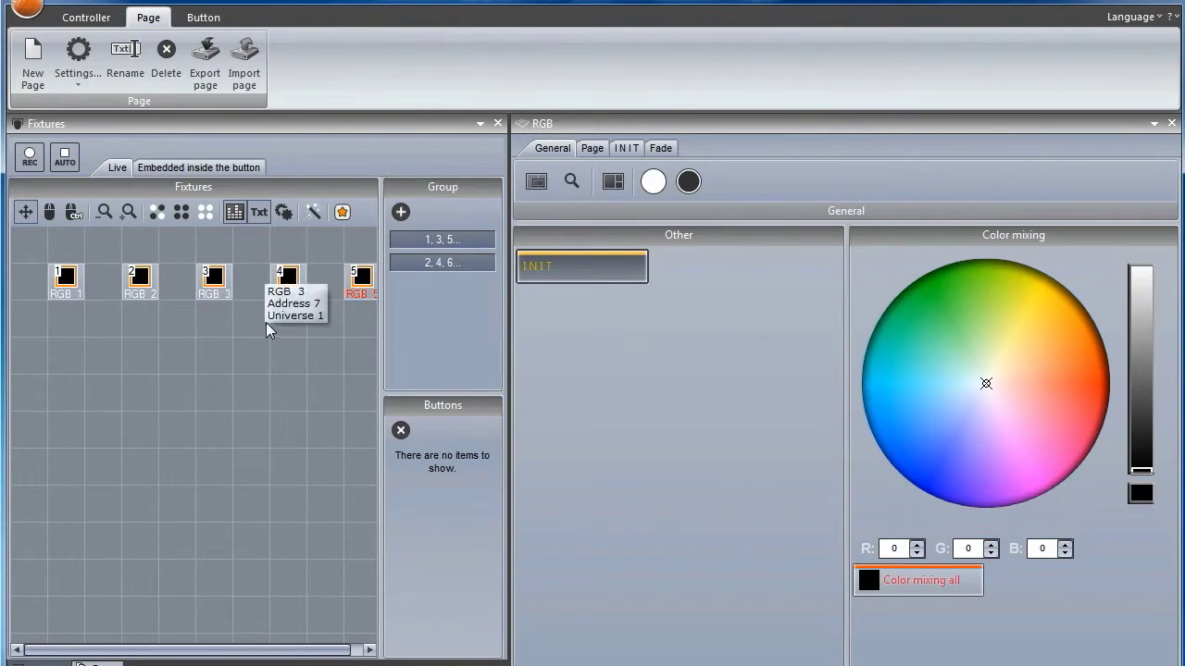
- Arrange the fixtures as a matrix of 5 rows by 1 column, ordered upward in columns starting from the lower-left corner
{"action": "left_click", "coordinate": [312, 214]}
{"action": "left_click_drag", "start_coordinate": [683, 311], "coordinate": [339, 191]}
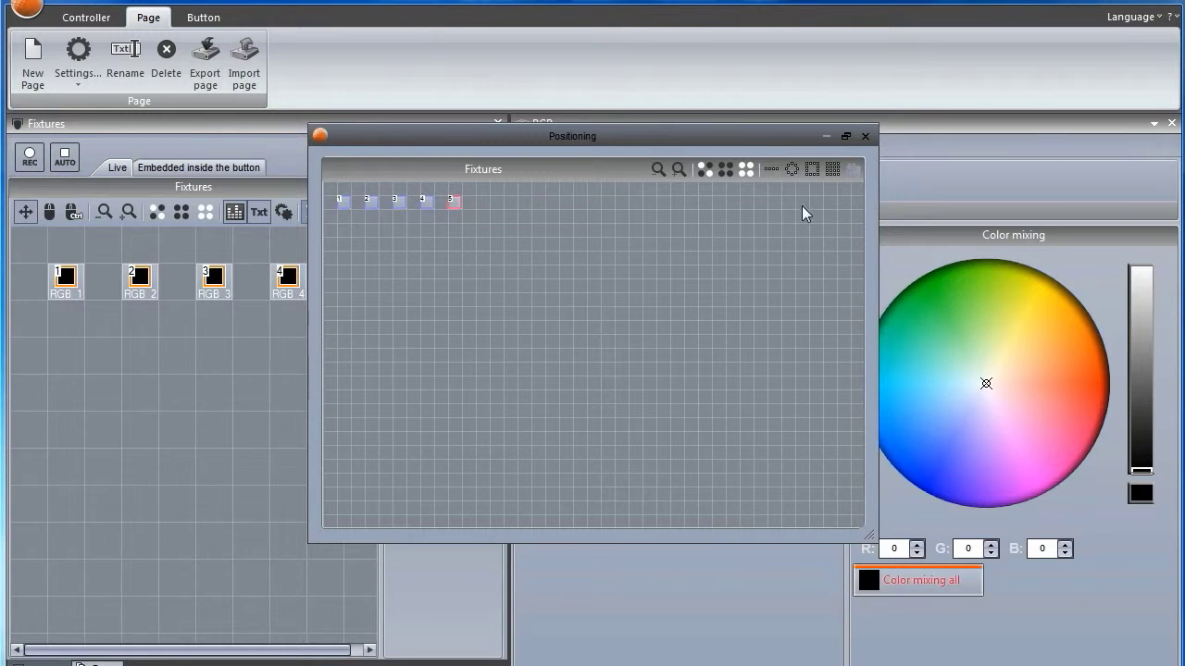
{"action": "left_click", "coordinate": [833, 170]}
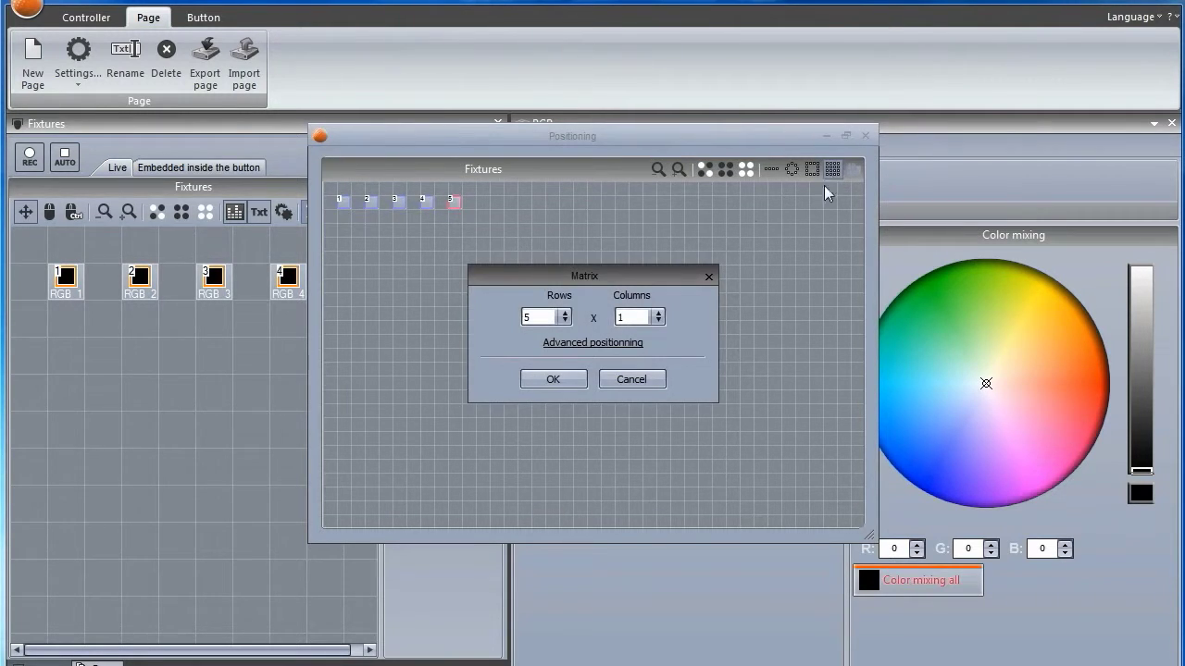
{"action": "left_click", "coordinate": [600, 341]}
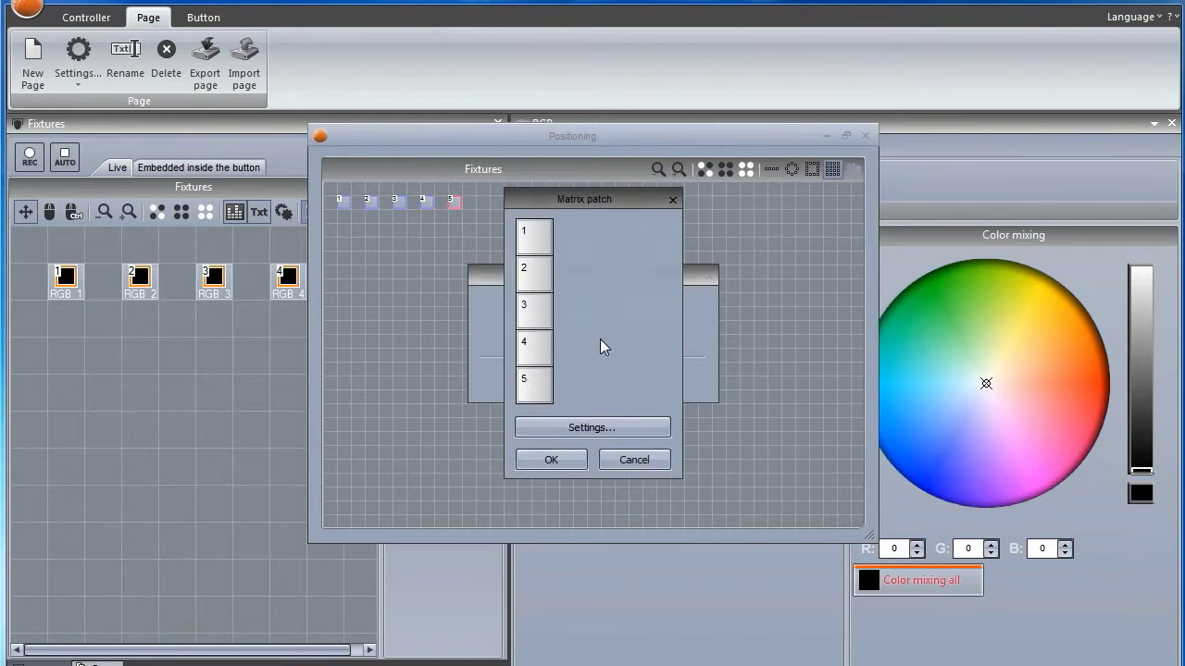
{"action": "left_click", "coordinate": [598, 424]}
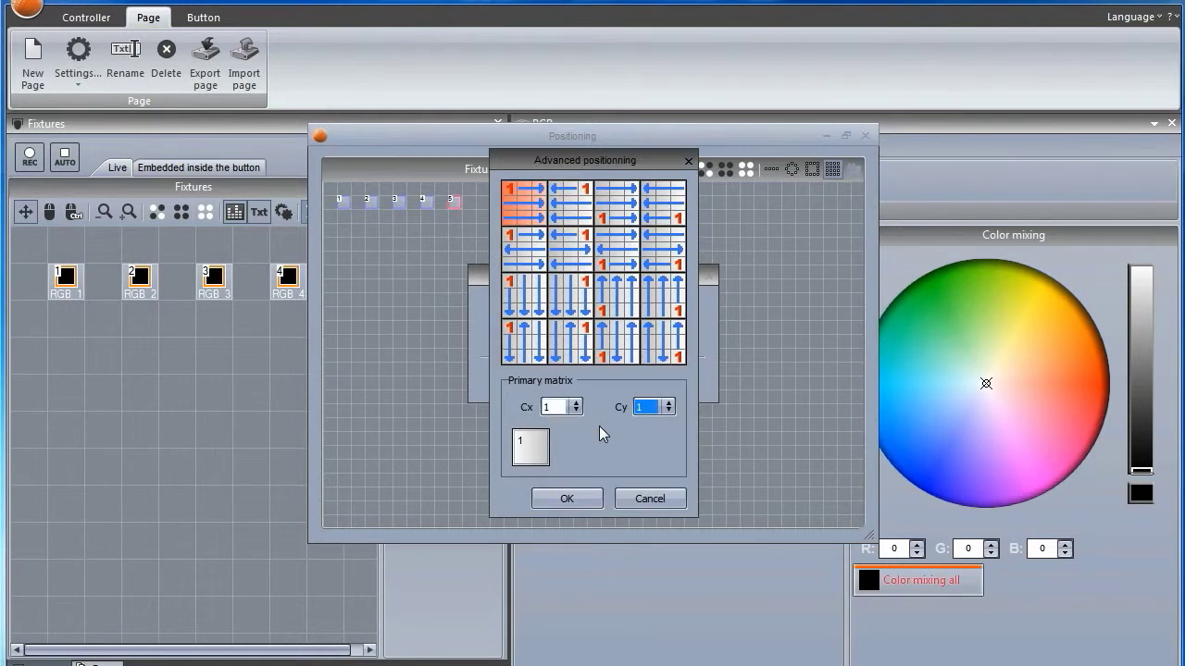
{"action": "left_click", "coordinate": [624, 303]}
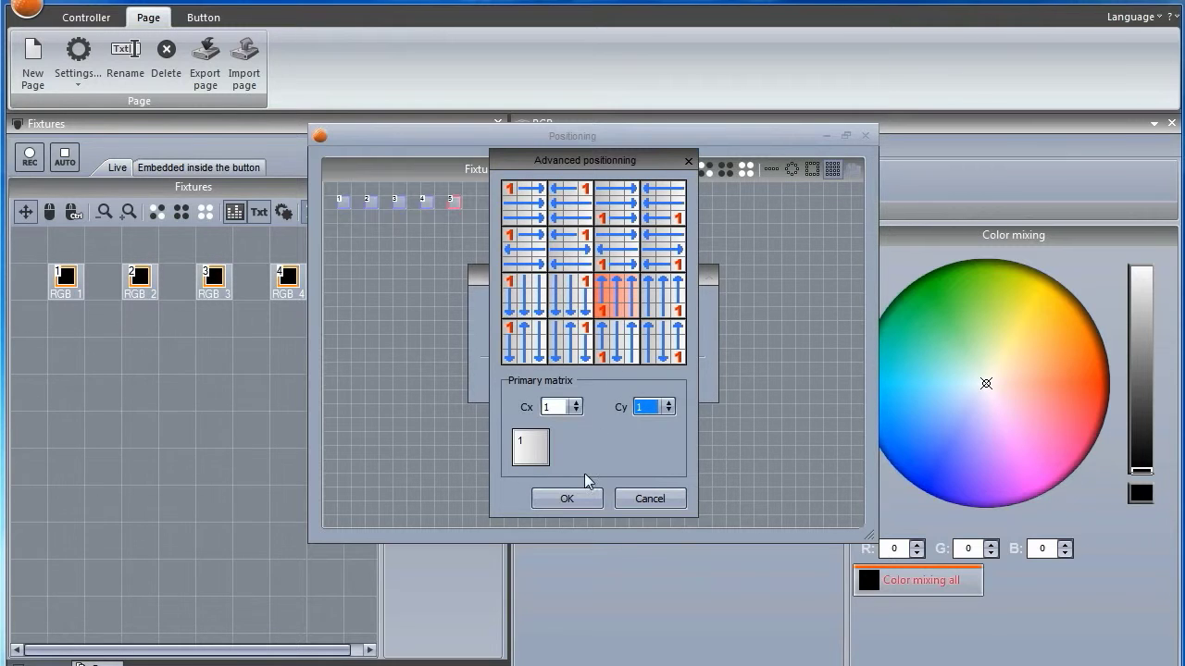
{"action": "left_click", "coordinate": [586, 501]}
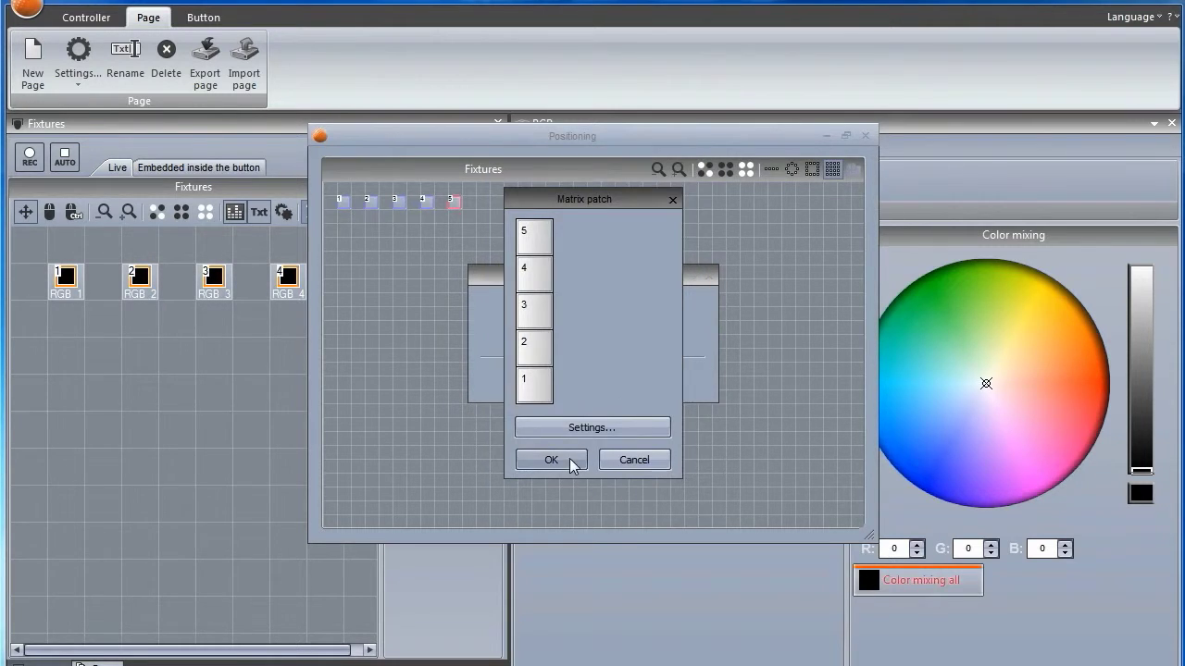
{"action": "left_click", "coordinate": [572, 463]}
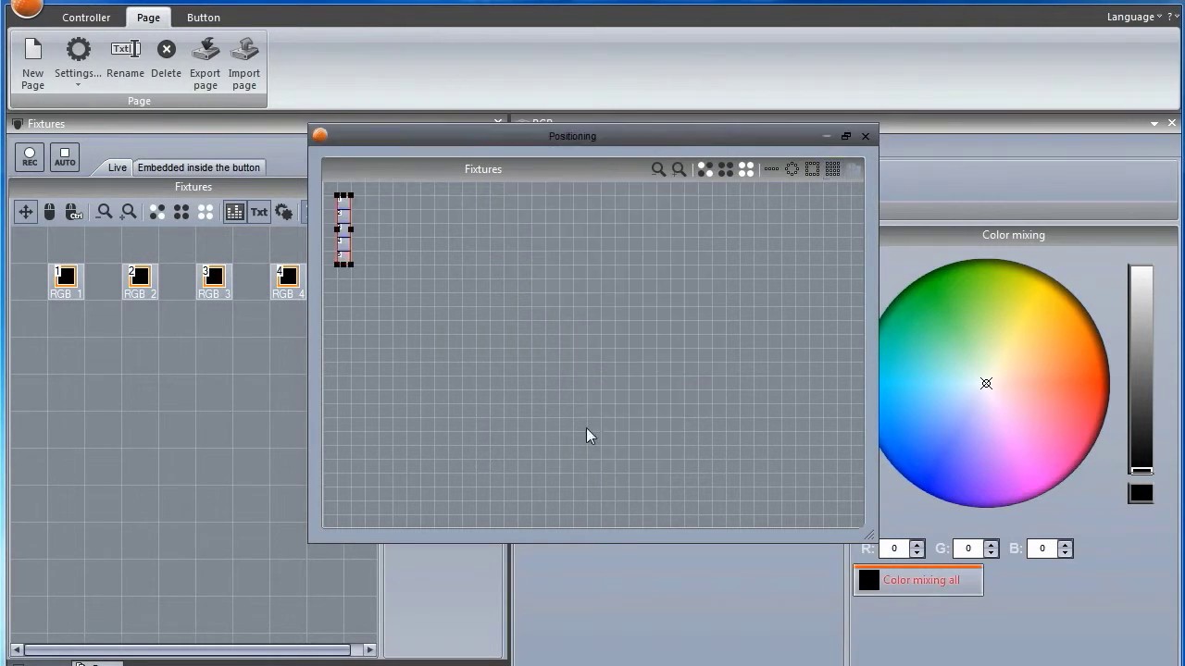
{"action": "left_click", "coordinate": [865, 137]}
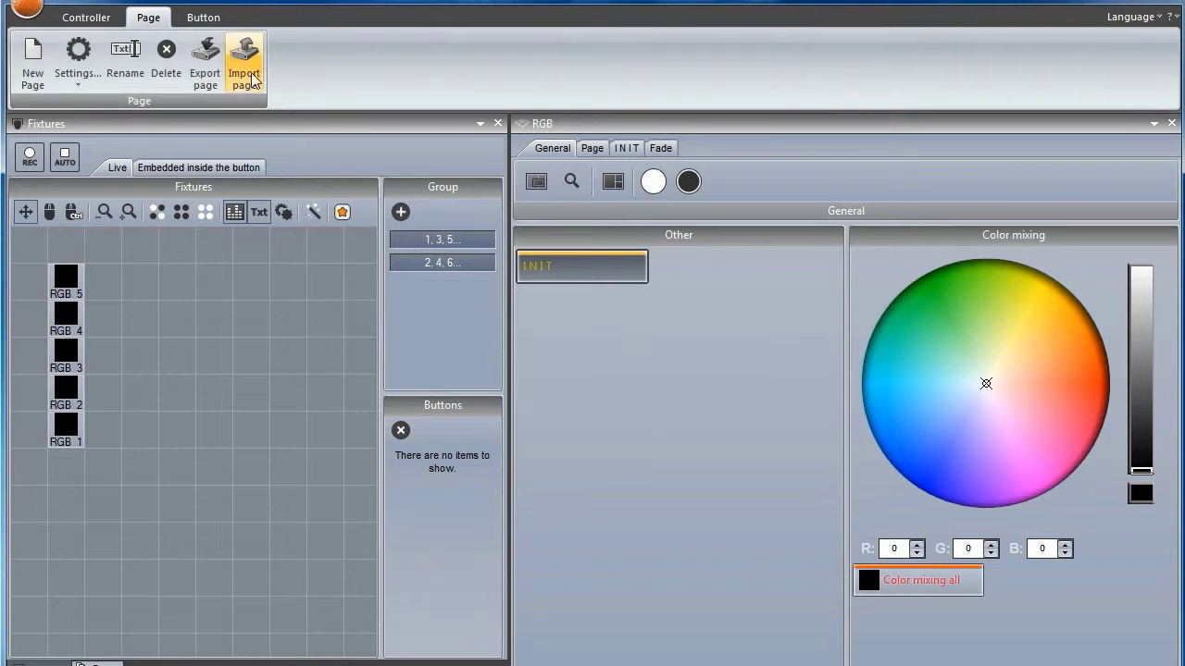
- Create an empty switch named "equaliser" on the RGB page and open it for editing
{"action": "left_click", "coordinate": [202, 17]}
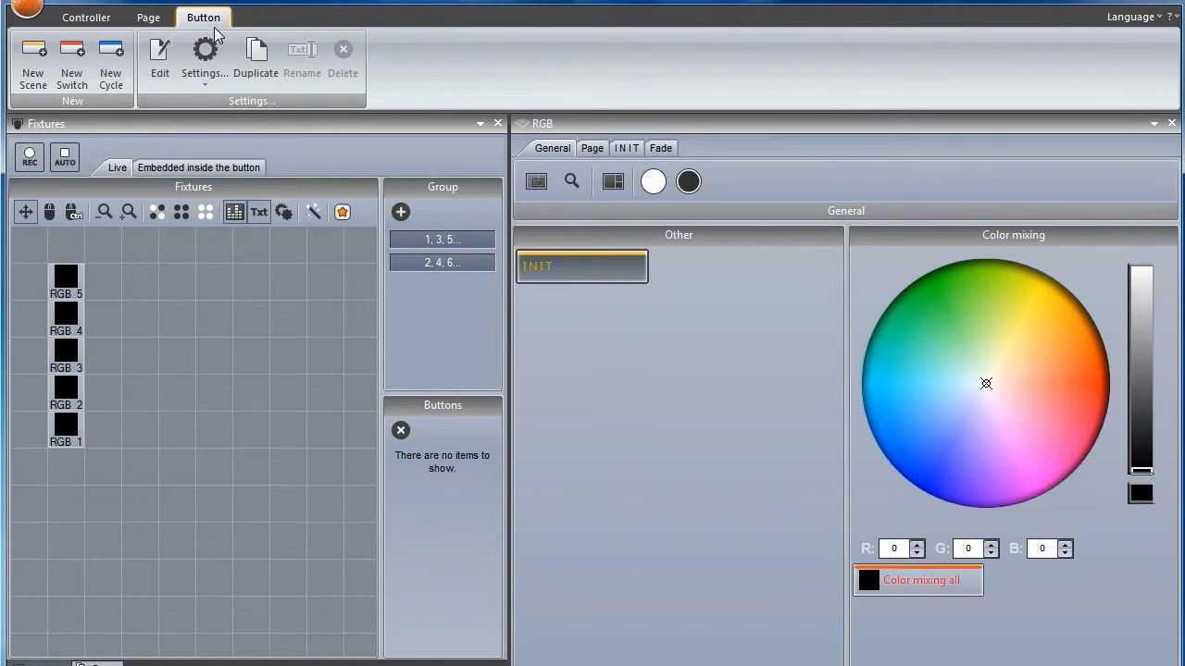
{"action": "left_click", "coordinate": [74, 77]}
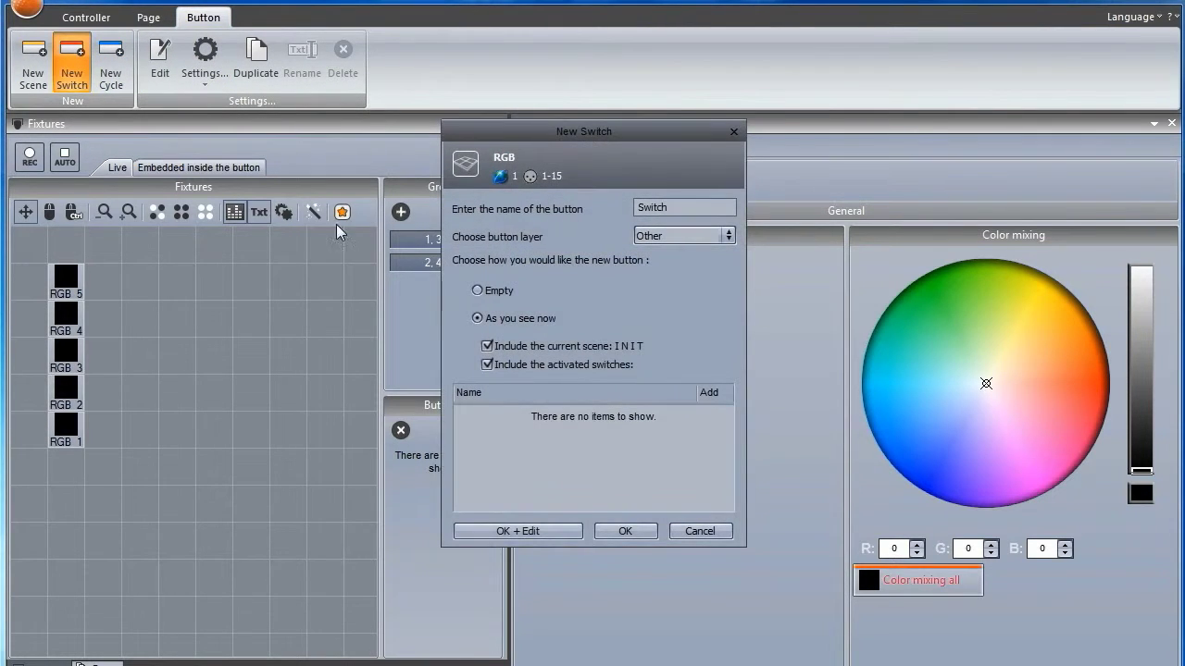
{"action": "left_click", "coordinate": [498, 290]}
{"action": "left_click_drag", "start_coordinate": [674, 208], "coordinate": [634, 198]}
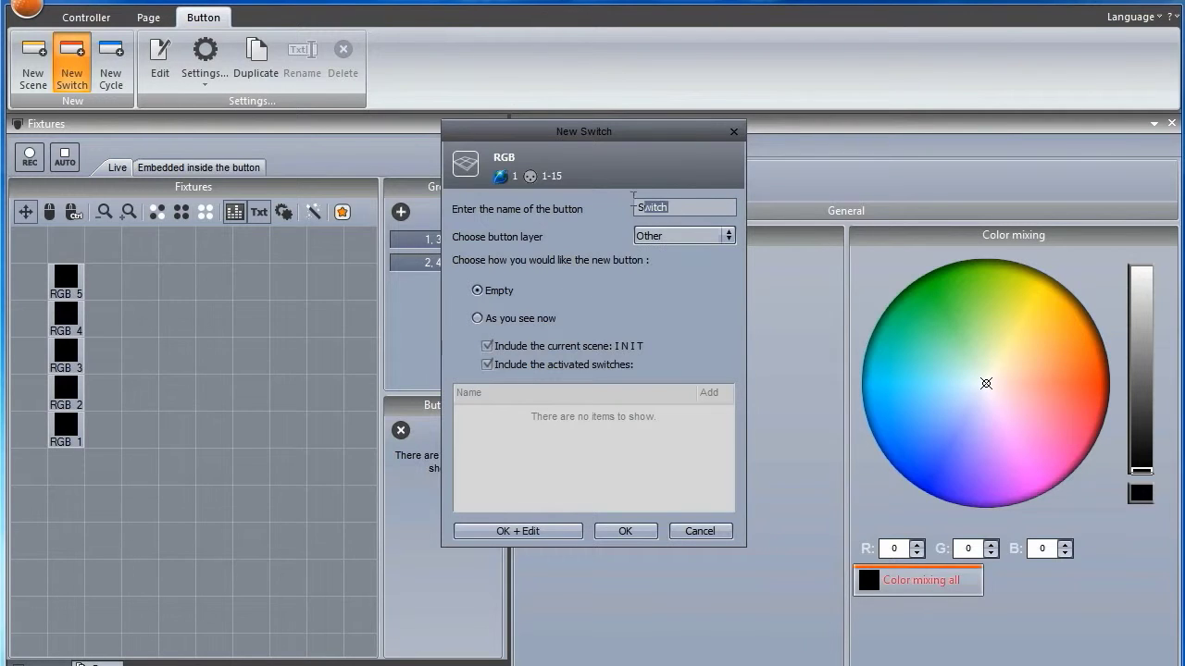
{"action": "type", "text": "equaliser"}
{"action": "left_click", "coordinate": [537, 529]}
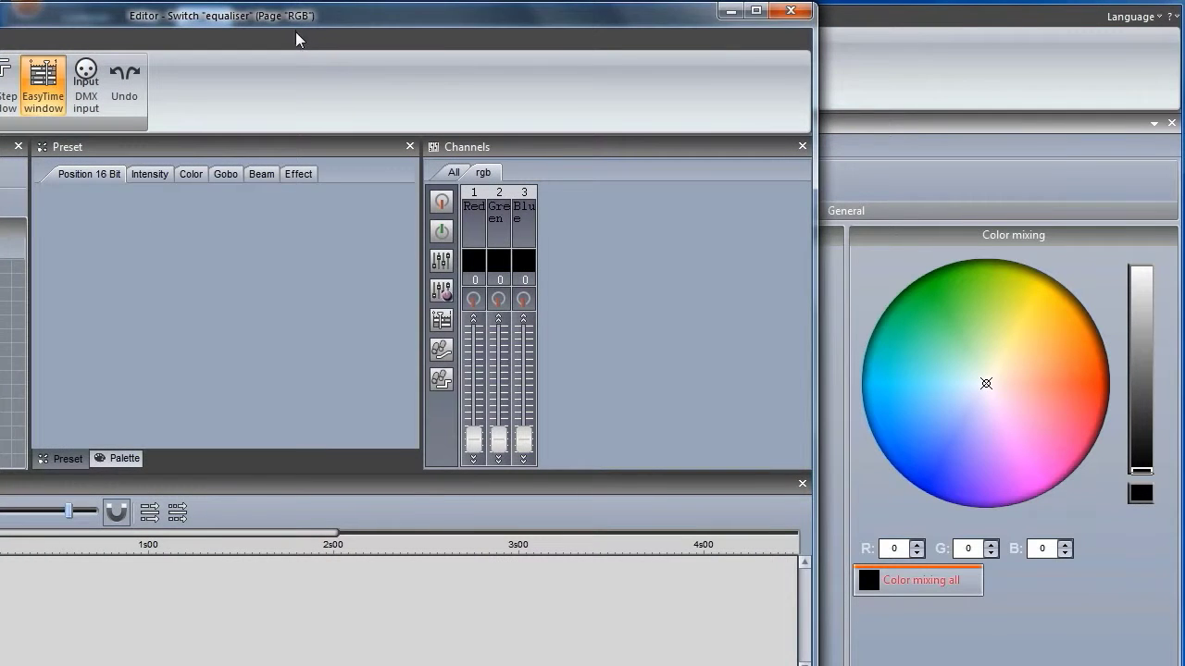
- Bring the whole switch editor into view and create a rectangular group around the column of five fixtures
{"action": "left_click_drag", "start_coordinate": [297, 35], "coordinate": [629, 0]}
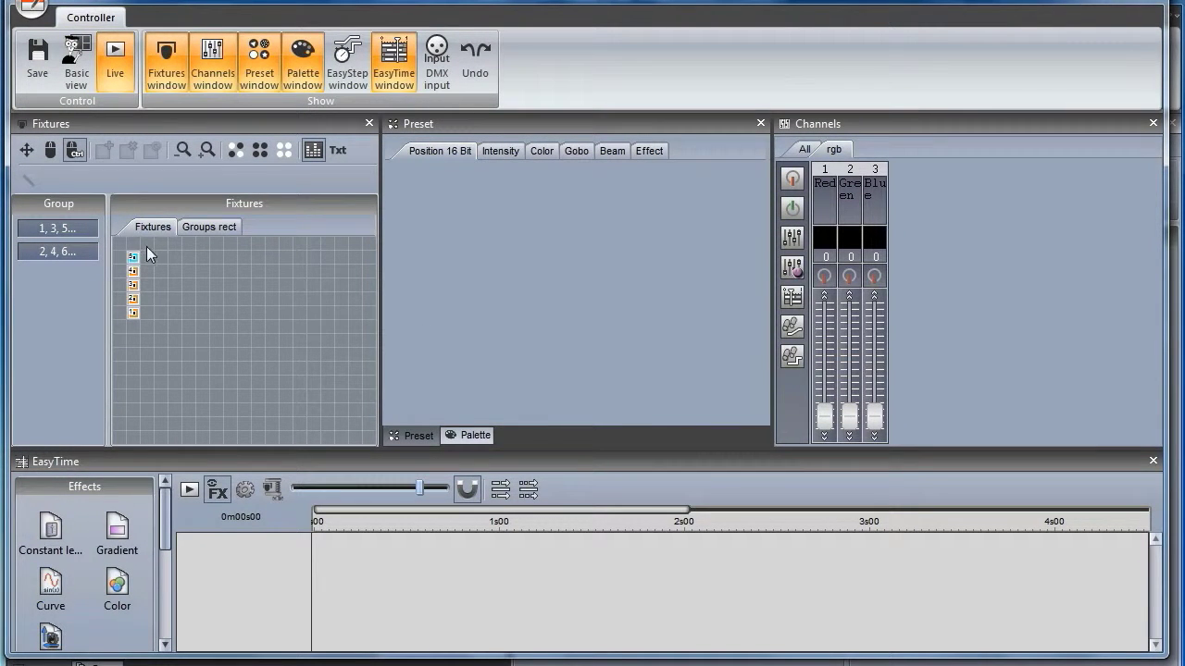
{"action": "left_click", "coordinate": [205, 150]}
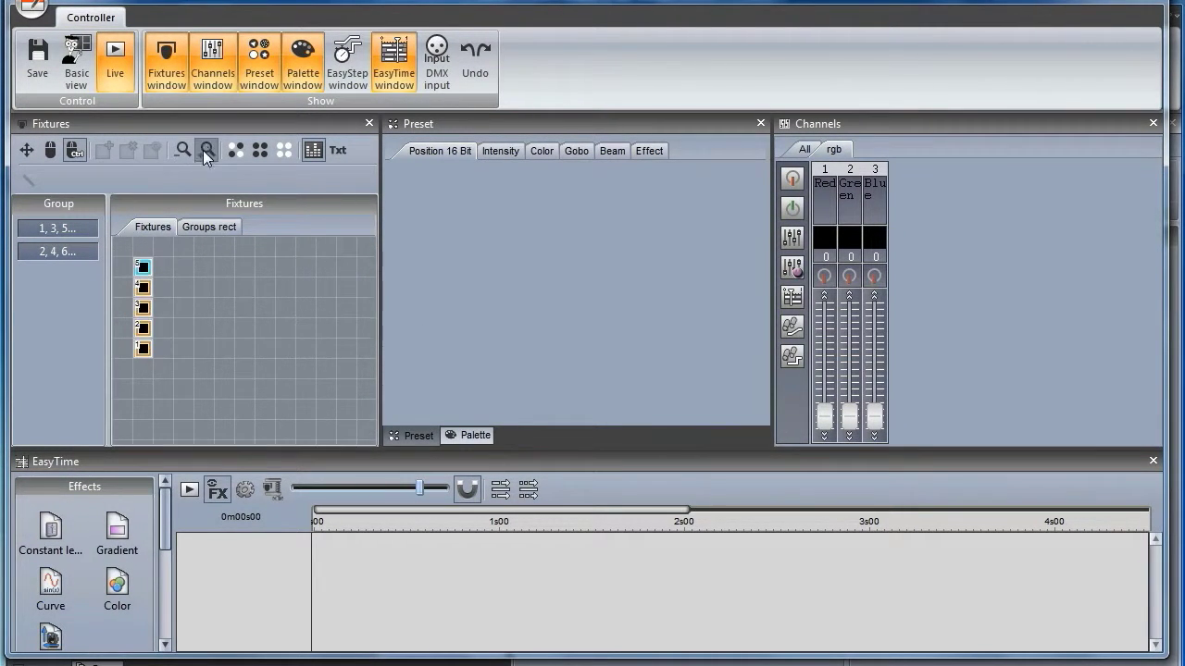
{"action": "left_click", "coordinate": [104, 150]}
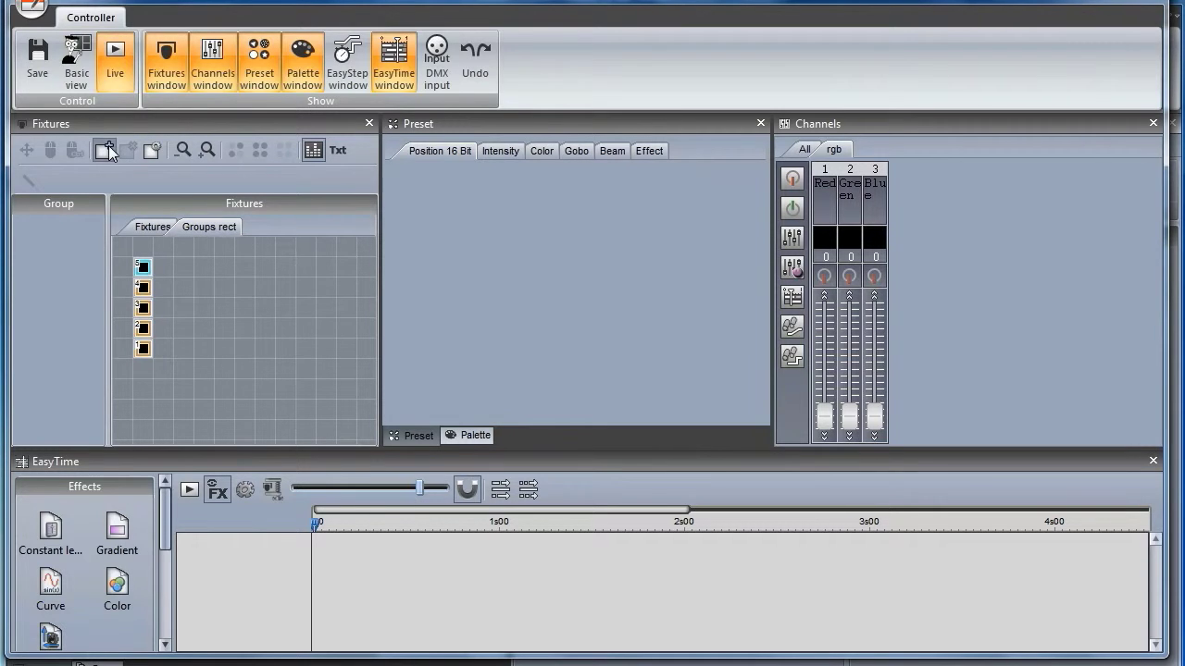
{"action": "left_click_drag", "start_coordinate": [132, 258], "coordinate": [263, 546]}
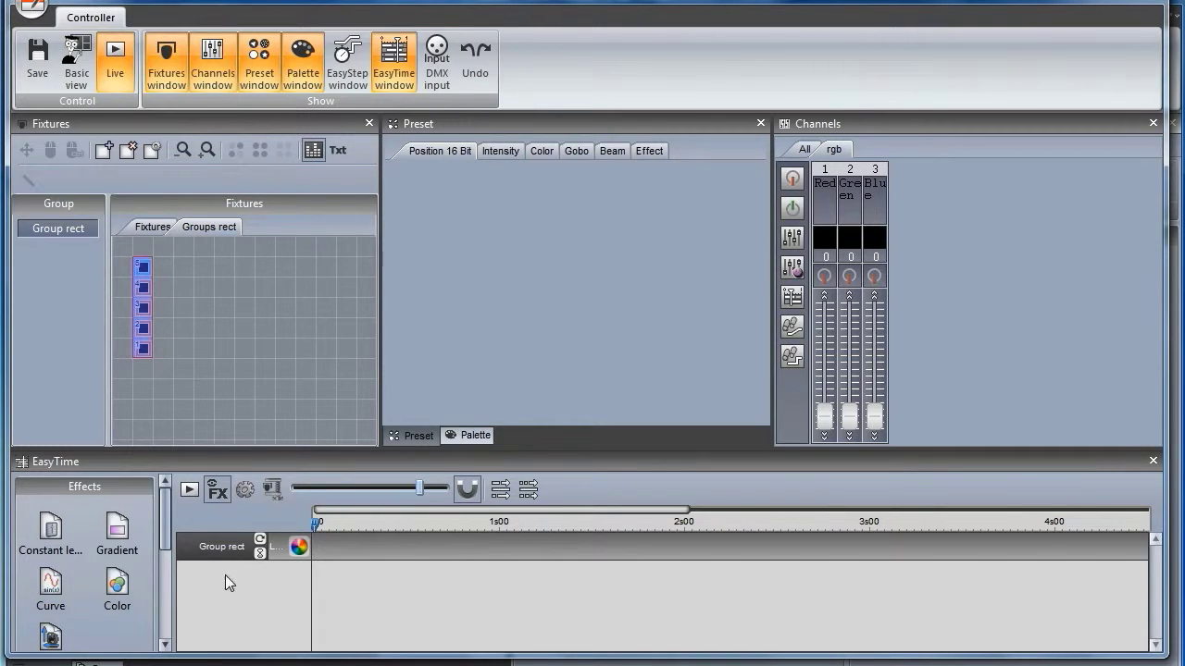
- Add a Color Manager effect to the rectangular group and paint its three lowest cells, upward, green, RGB 67,255,0 and RGB 123,255,0
{"action": "left_click_drag", "start_coordinate": [167, 495], "coordinate": [168, 589]}
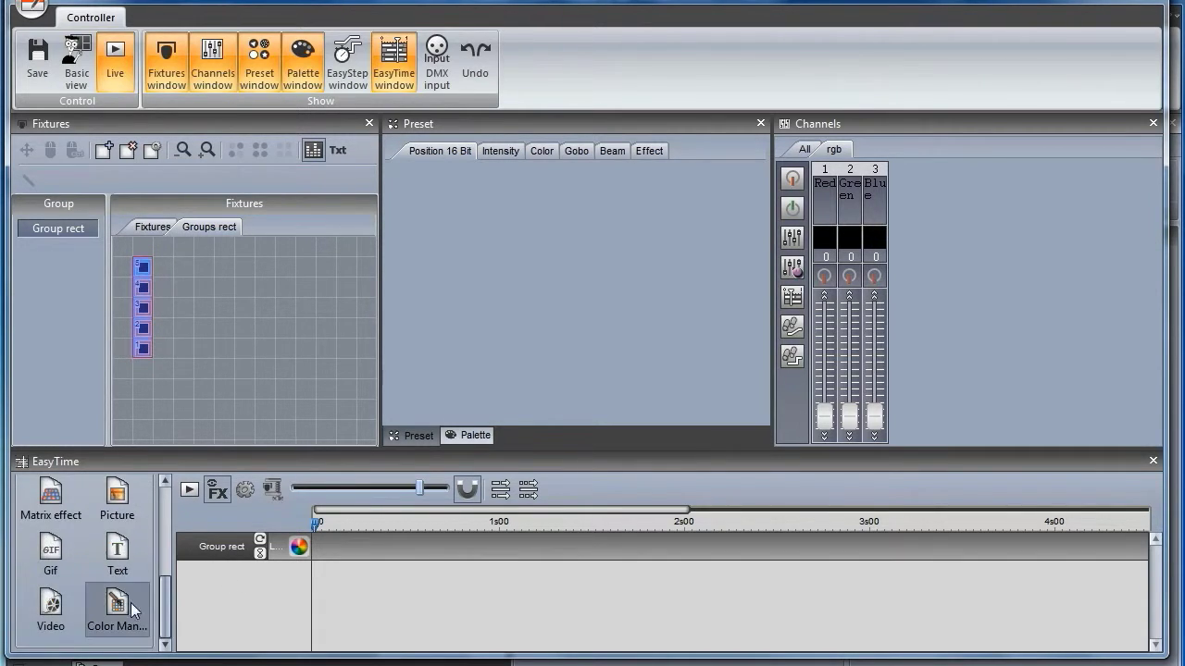
{"action": "left_click_drag", "start_coordinate": [110, 613], "coordinate": [336, 559]}
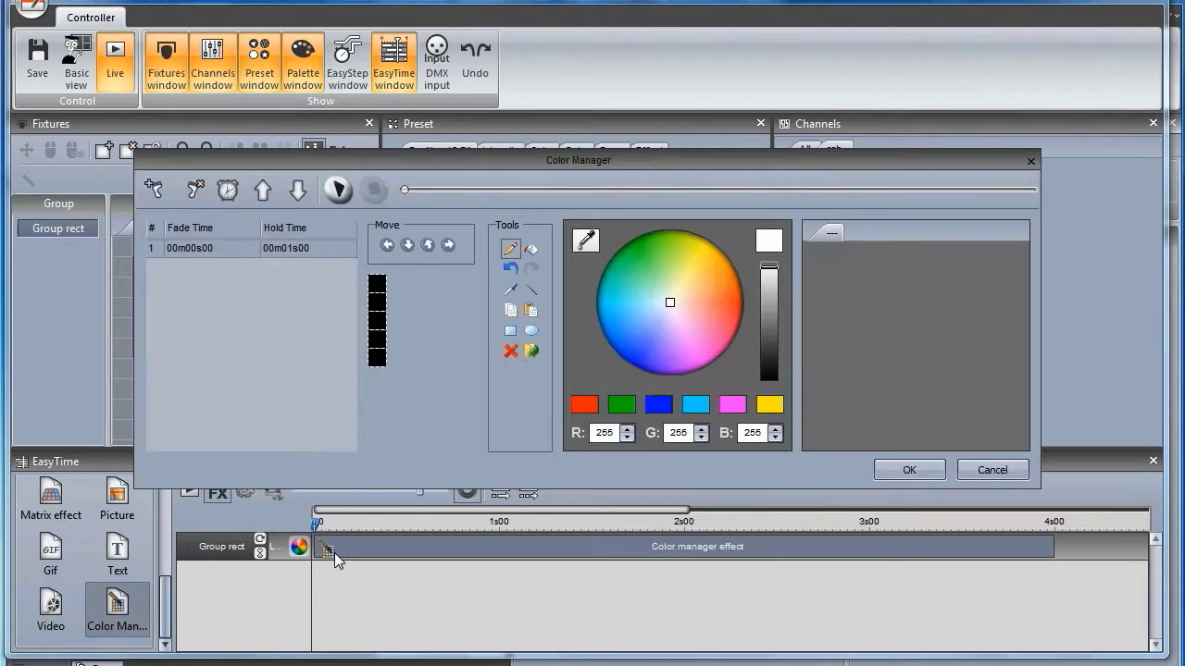
{"action": "left_click", "coordinate": [618, 405]}
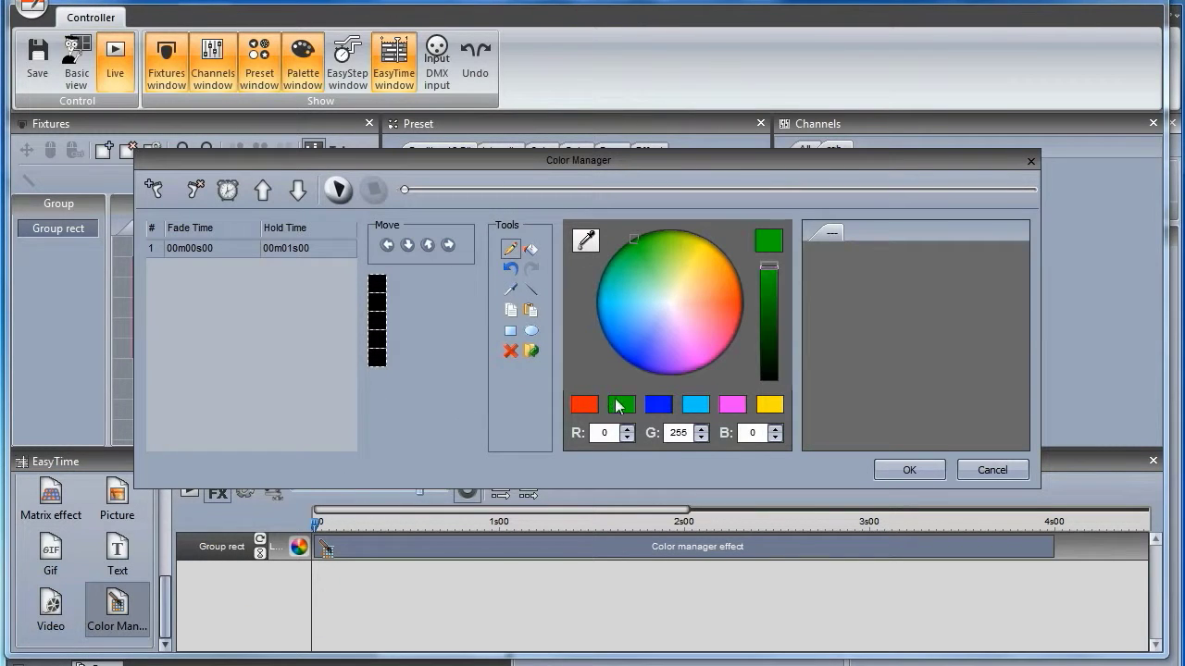
{"action": "left_click", "coordinate": [378, 357]}
{"action": "left_click", "coordinate": [652, 230]}
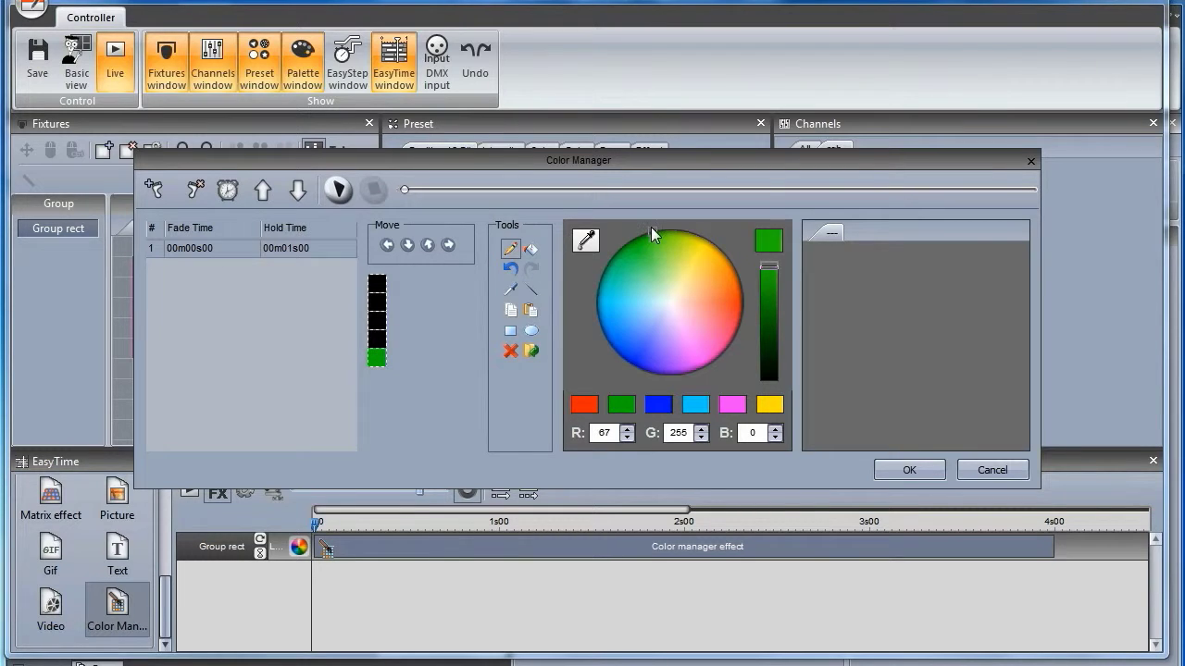
{"action": "left_click", "coordinate": [376, 336]}
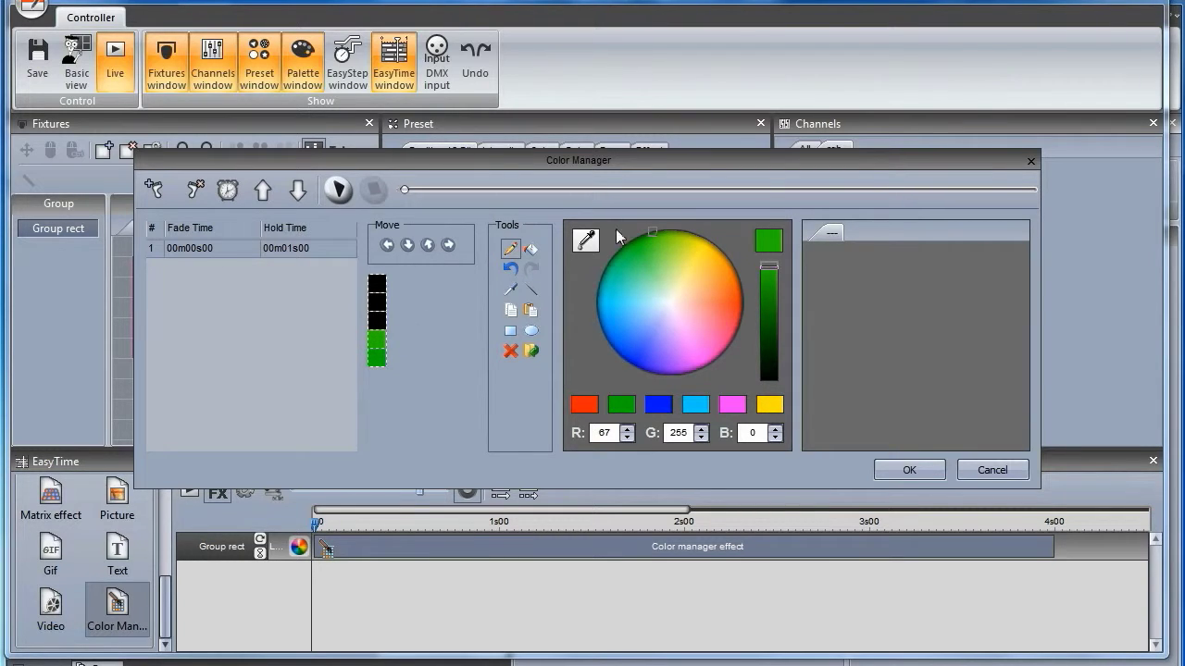
{"action": "left_click", "coordinate": [672, 234]}
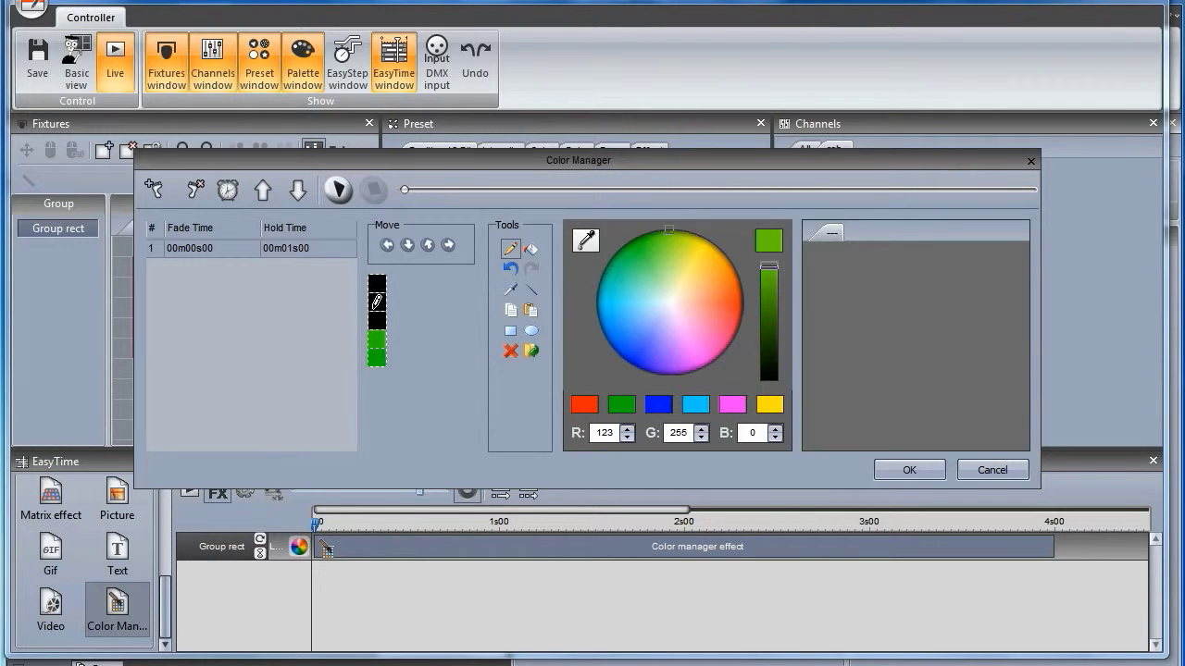
{"action": "left_click", "coordinate": [377, 320]}
- Paint the fourth cell yellow and the top cell red, accept the effect and save the "equaliser" switch on closing its editor
{"action": "left_click", "coordinate": [772, 408]}
{"action": "left_click", "coordinate": [377, 298]}
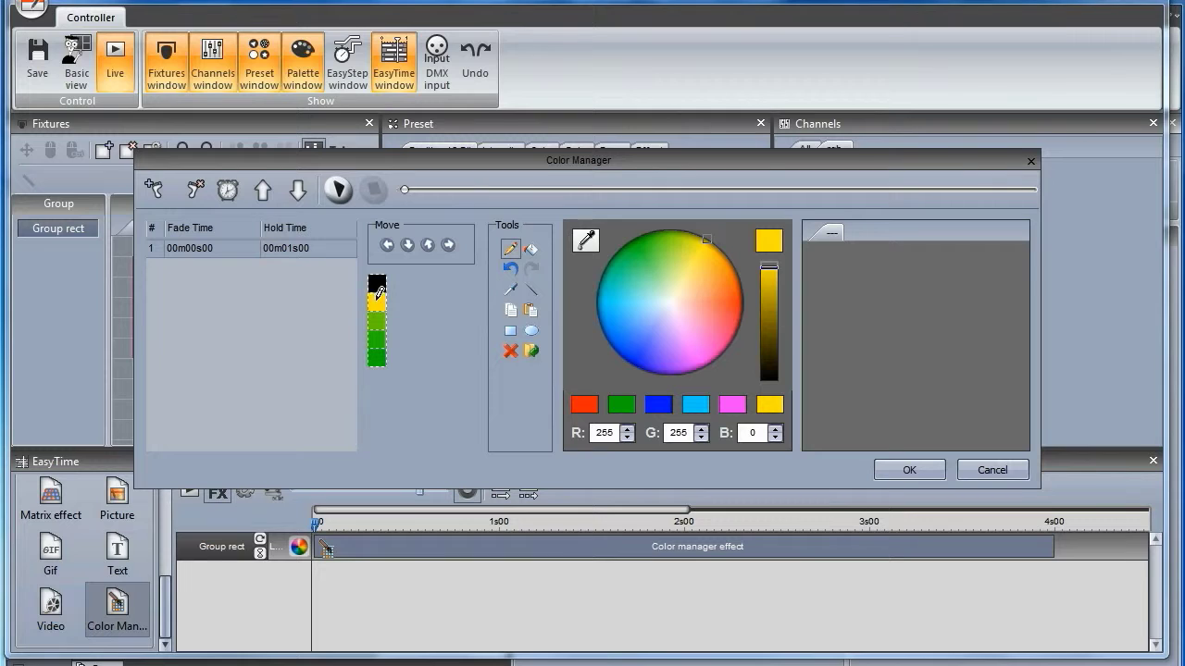
{"action": "left_click", "coordinate": [583, 405]}
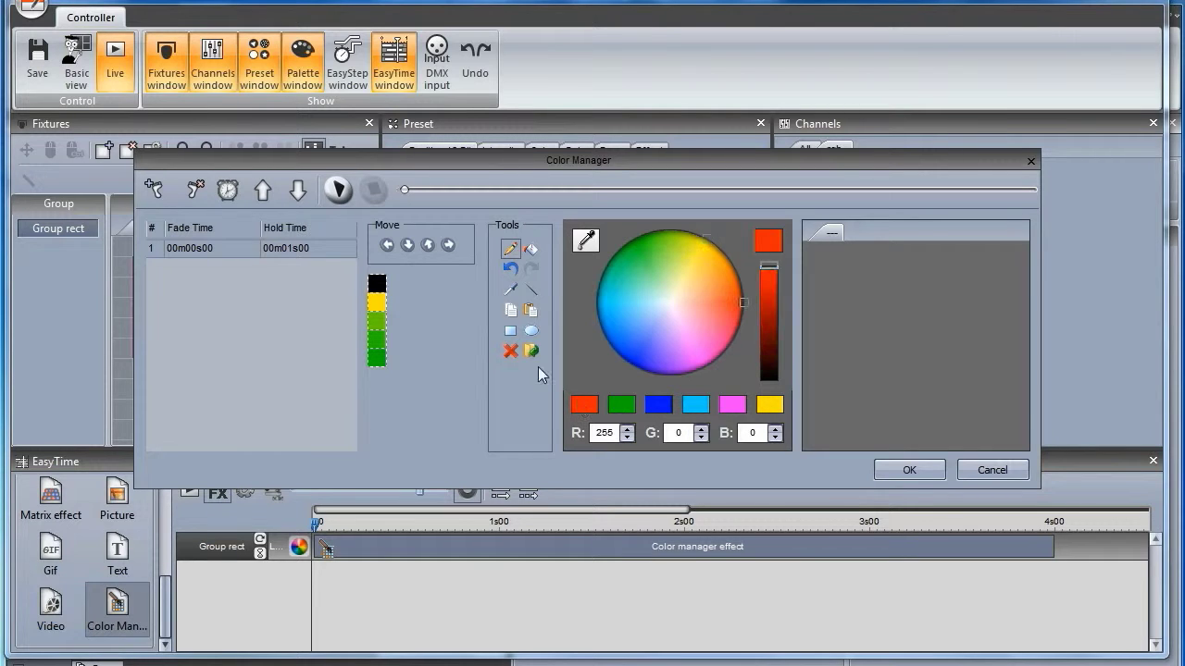
{"action": "left_click", "coordinate": [376, 281]}
{"action": "left_click", "coordinate": [907, 470]}
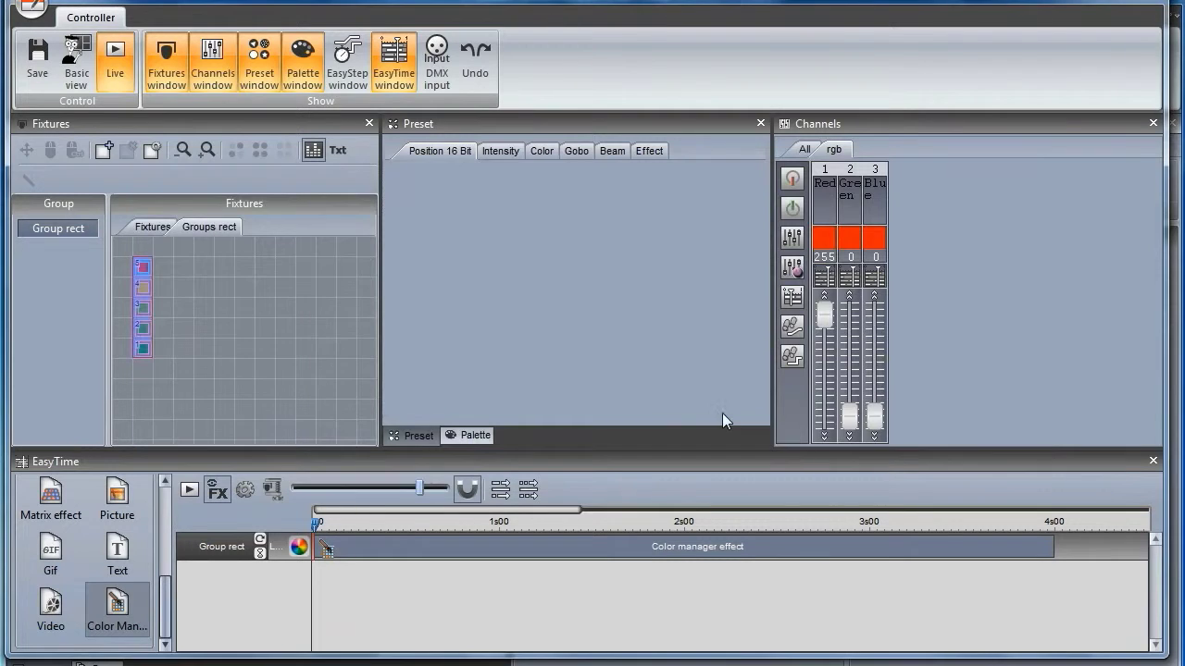
{"action": "left_click", "coordinate": [1137, 3]}
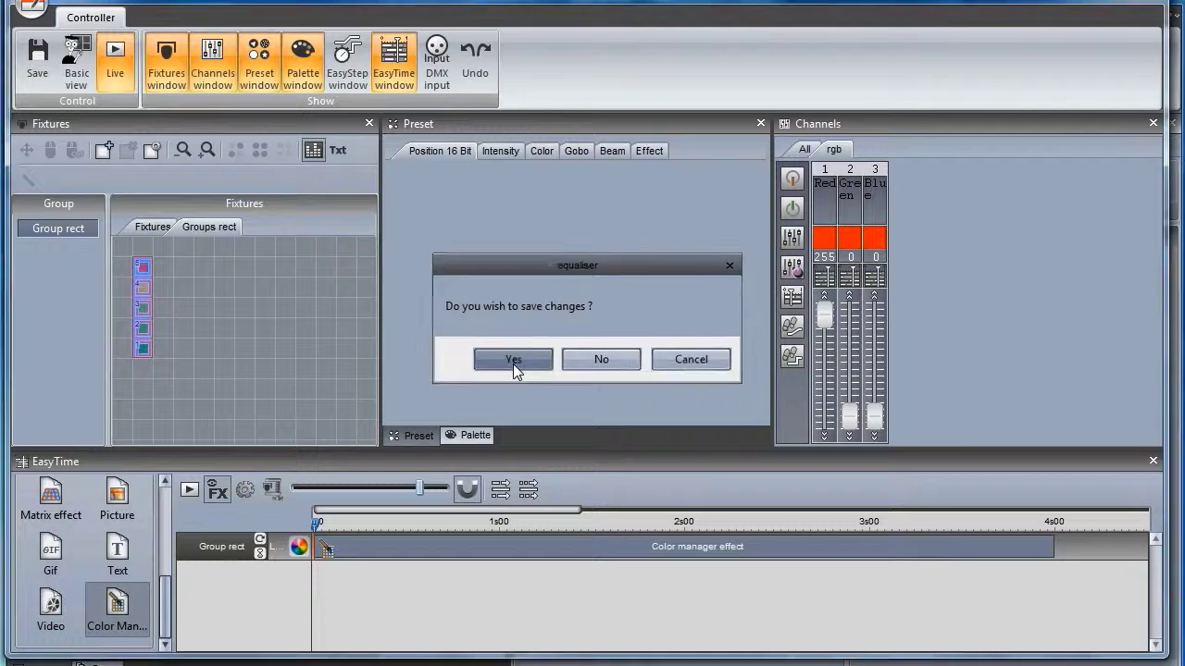
{"action": "left_click", "coordinate": [512, 366]}
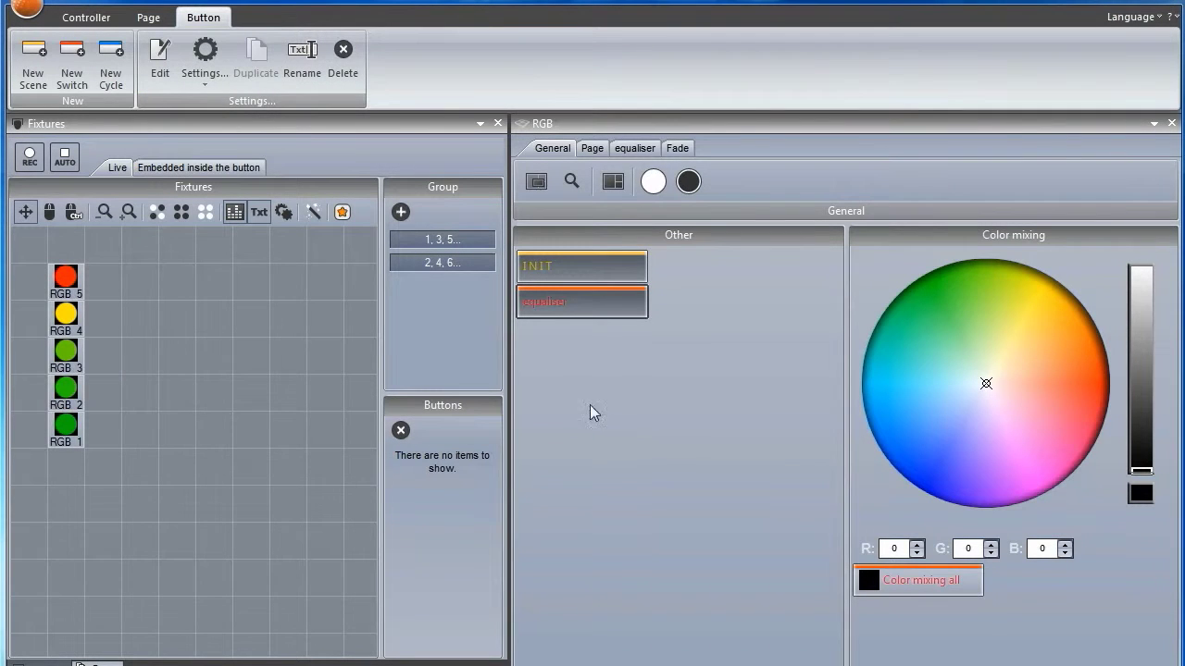
- Create an empty switch named "animation" in the Other layer of the RGB page
{"action": "left_click", "coordinate": [80, 83]}
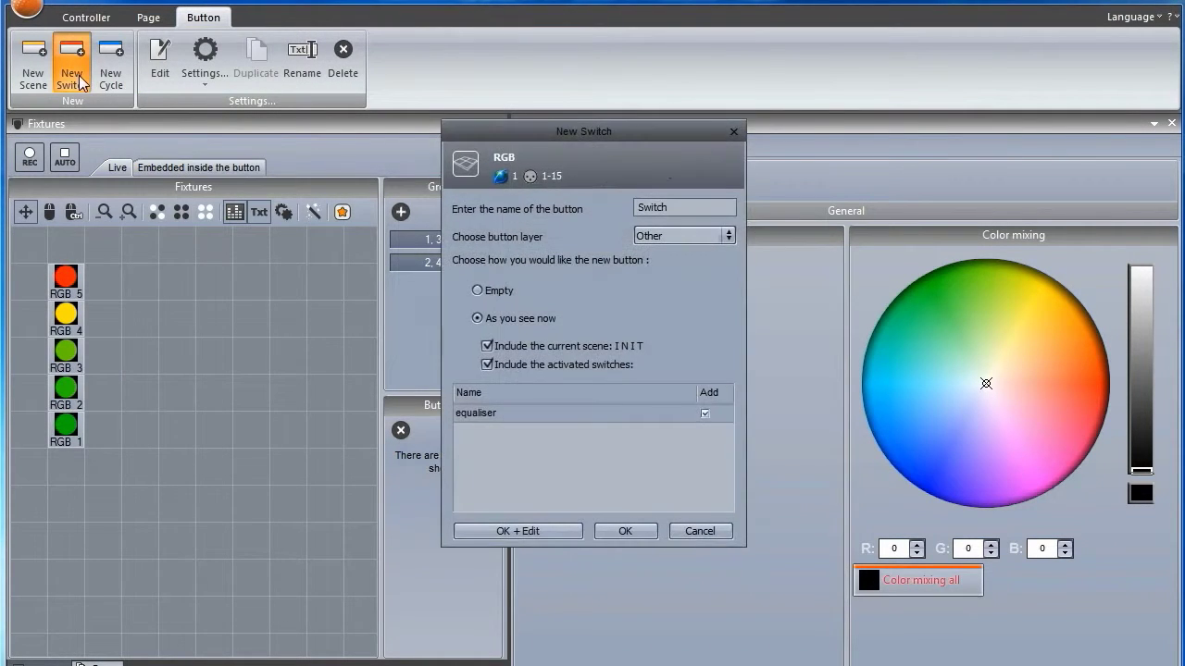
{"action": "left_click", "coordinate": [718, 202]}
{"action": "type", "text": "a"}
{"action": "left_click", "coordinate": [505, 293]}
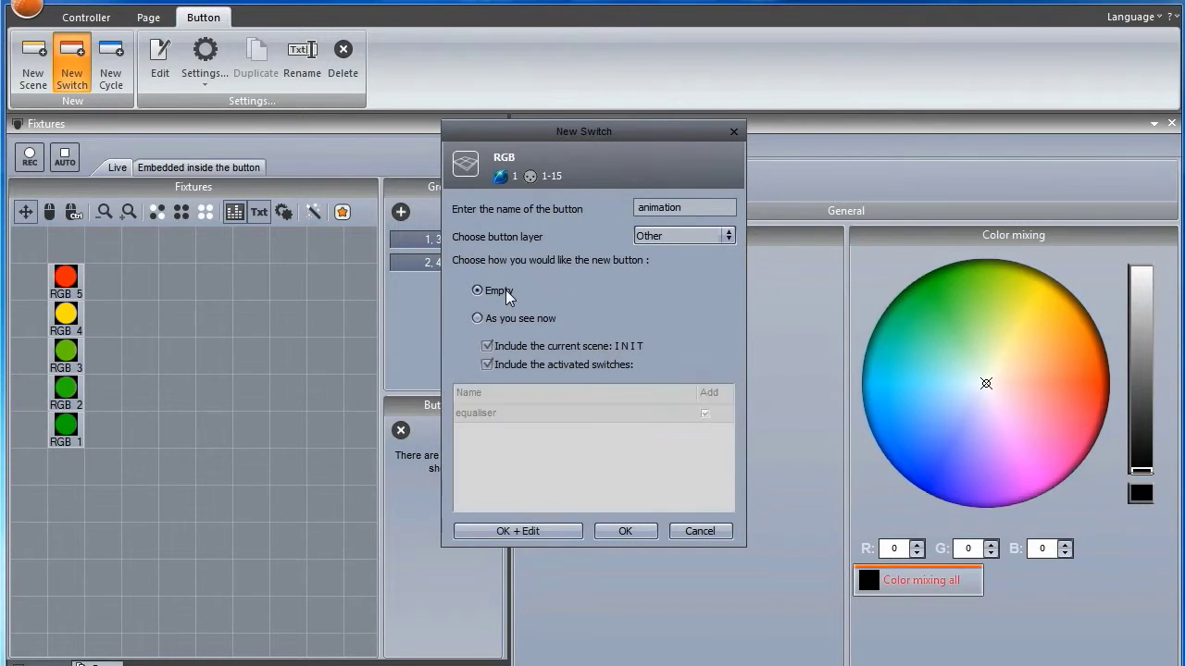
{"action": "left_click", "coordinate": [621, 534]}
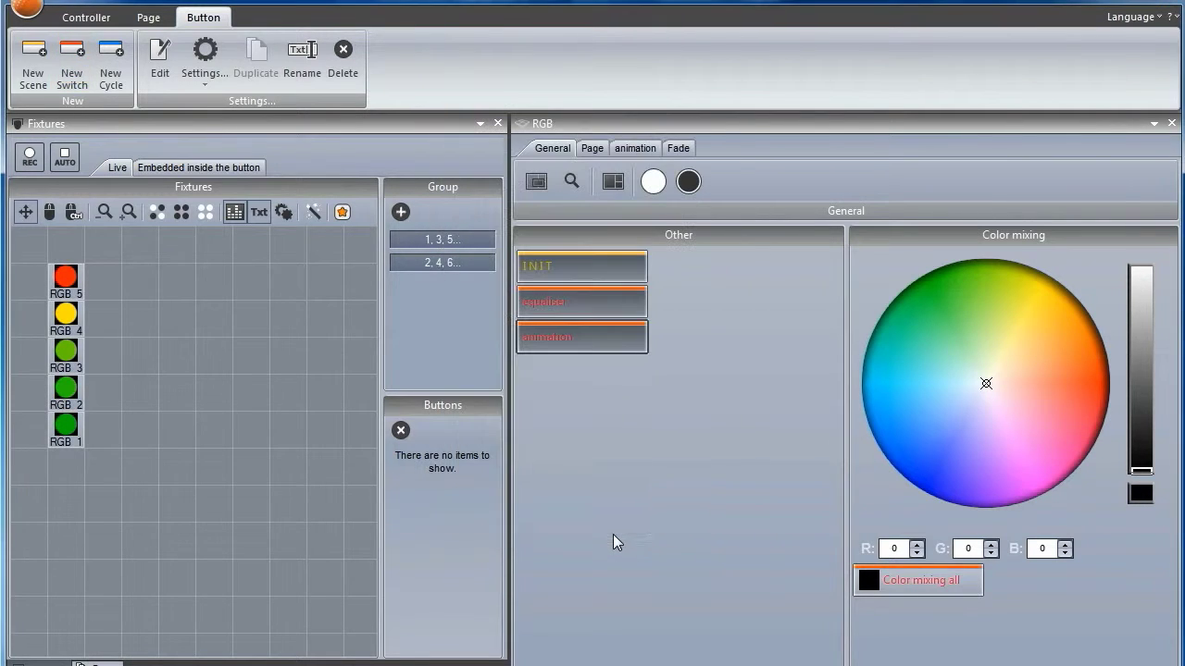
- Set the "animation" switch's priority to SUB, so it subtracts from the current level
{"action": "left_click", "coordinate": [198, 57]}
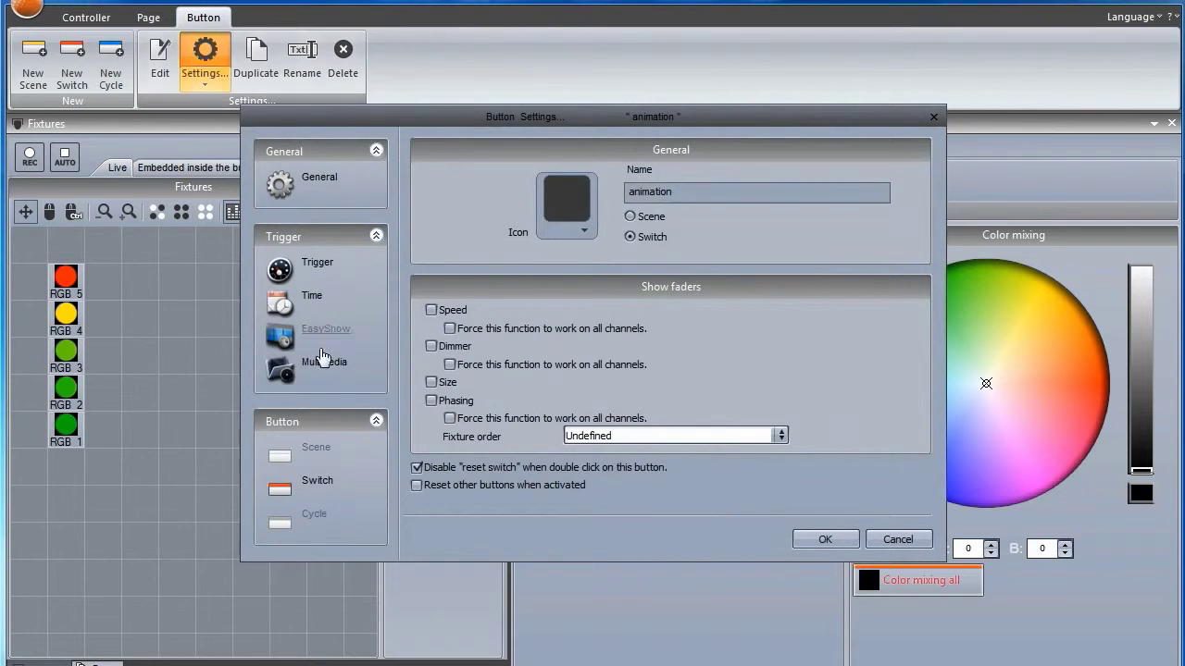
{"action": "left_click", "coordinate": [324, 483]}
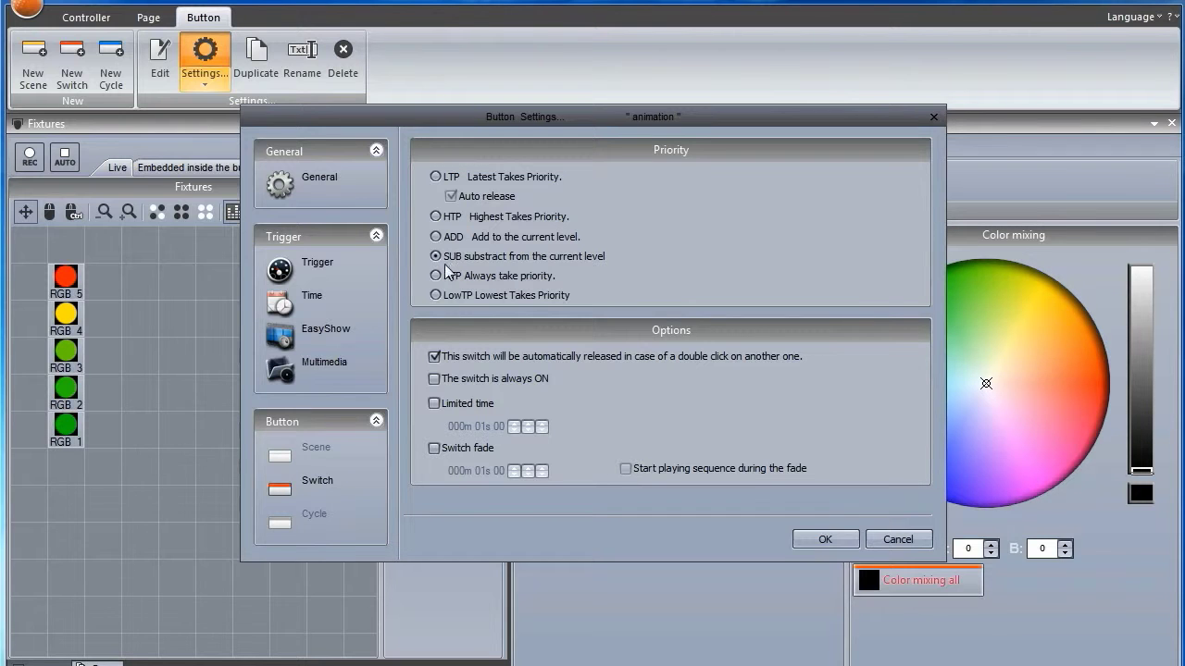
{"action": "left_click", "coordinate": [824, 539]}
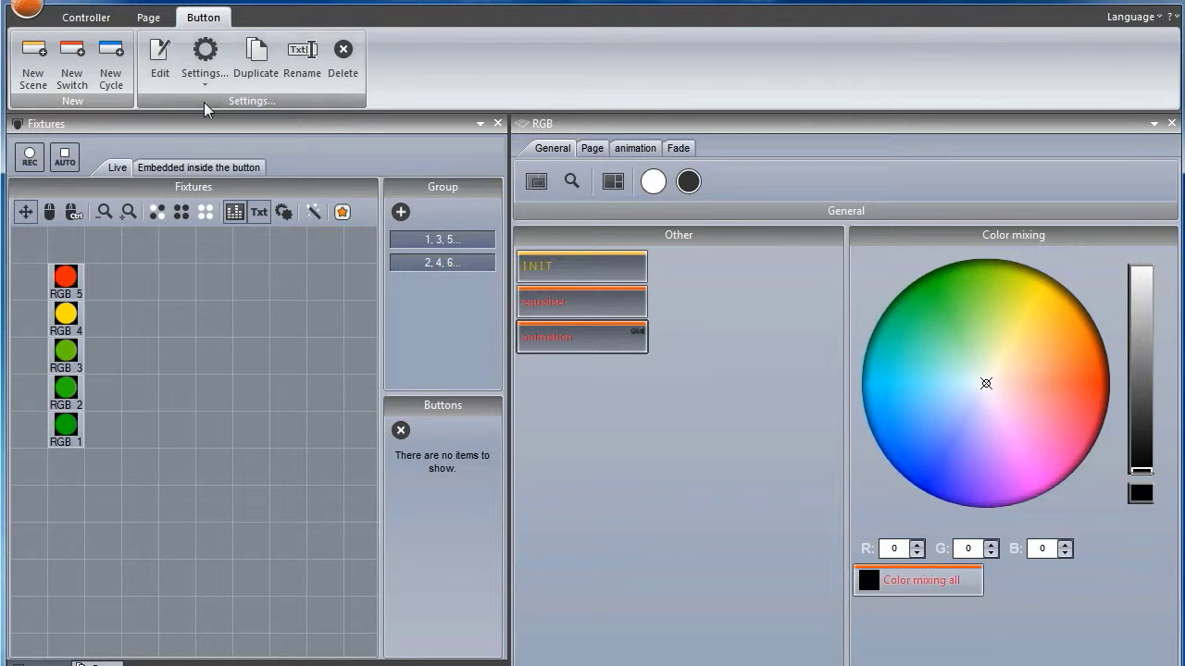
- Open the "animation" switch for editing, add all five RGB fixtures to the EasyTime timeline and enlarge the timeline area
{"action": "left_click", "coordinate": [158, 84]}
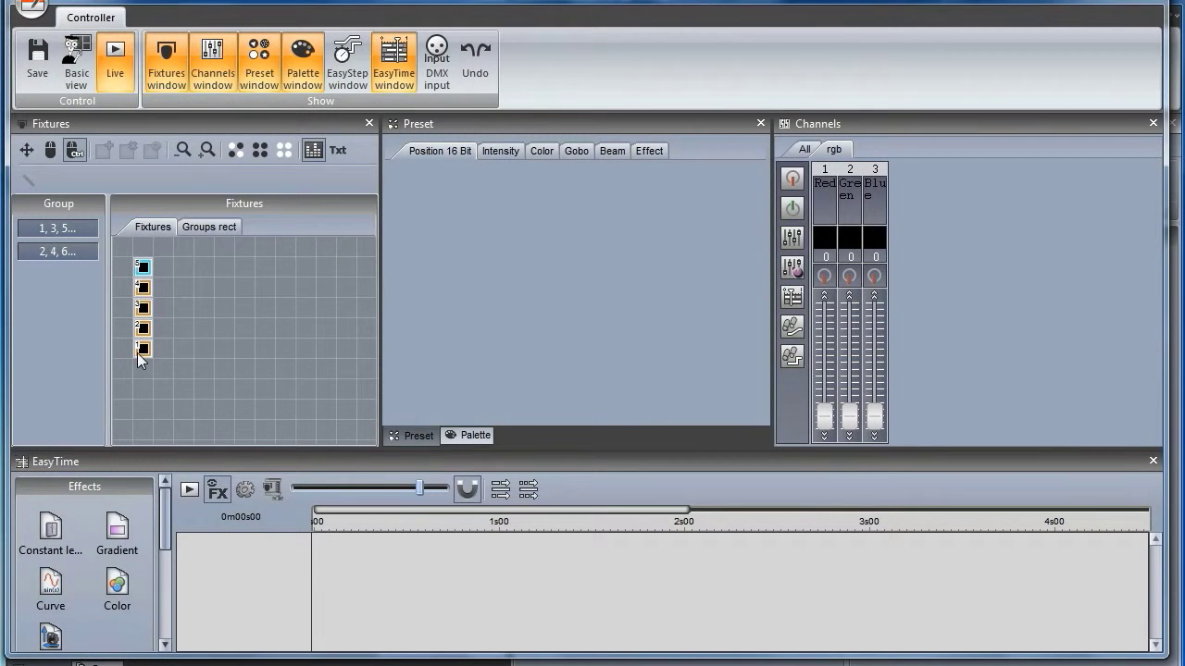
{"action": "left_click_drag", "start_coordinate": [141, 348], "coordinate": [266, 574]}
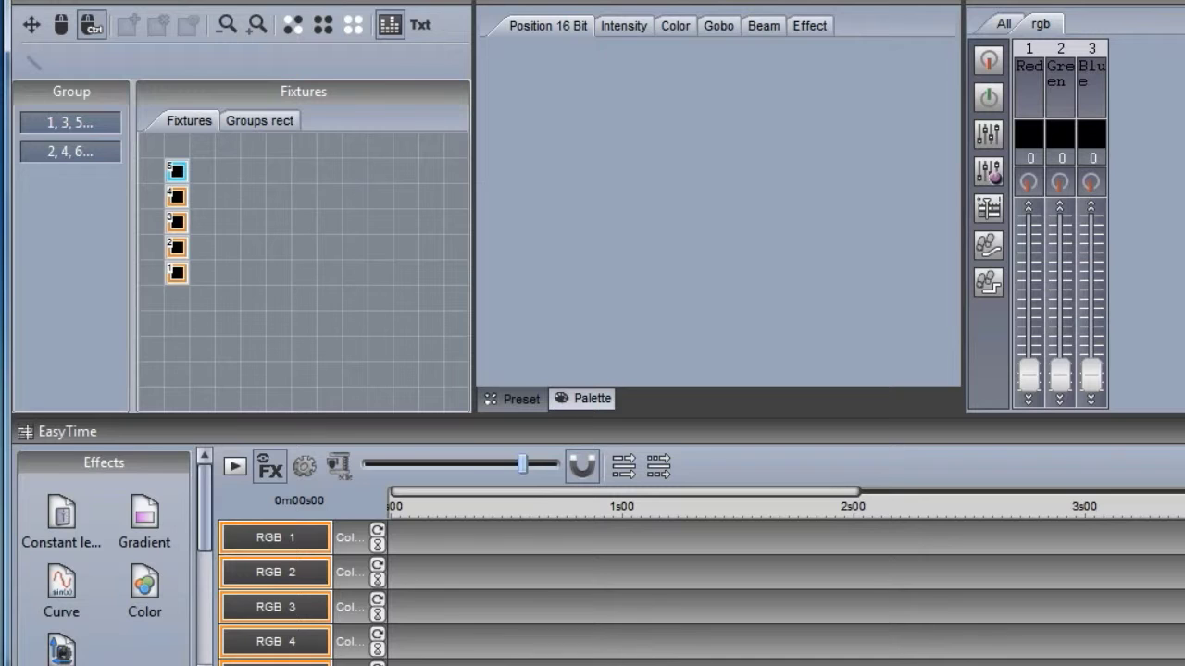
{"action": "mouse_move", "coordinate": [354, 416]}
{"action": "left_mouse_down"}
{"action": "mouse_move", "coordinate": [362, 312]}
{"action": "mouse_move", "coordinate": [363, 399]}
{"action": "left_mouse_up"}
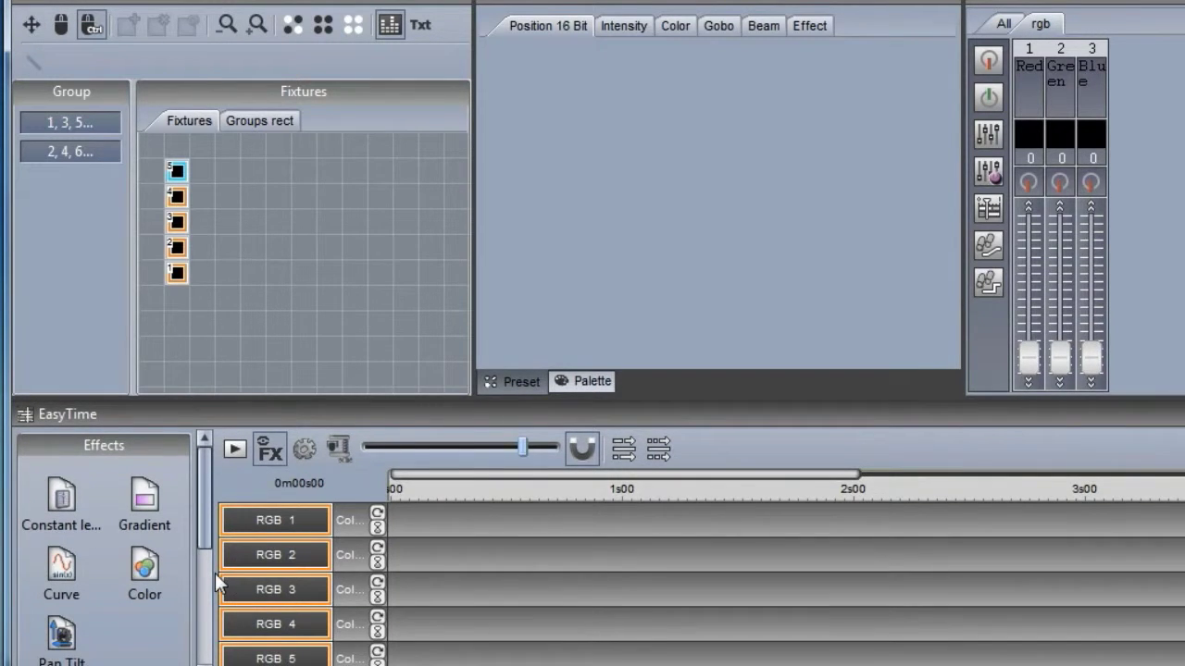
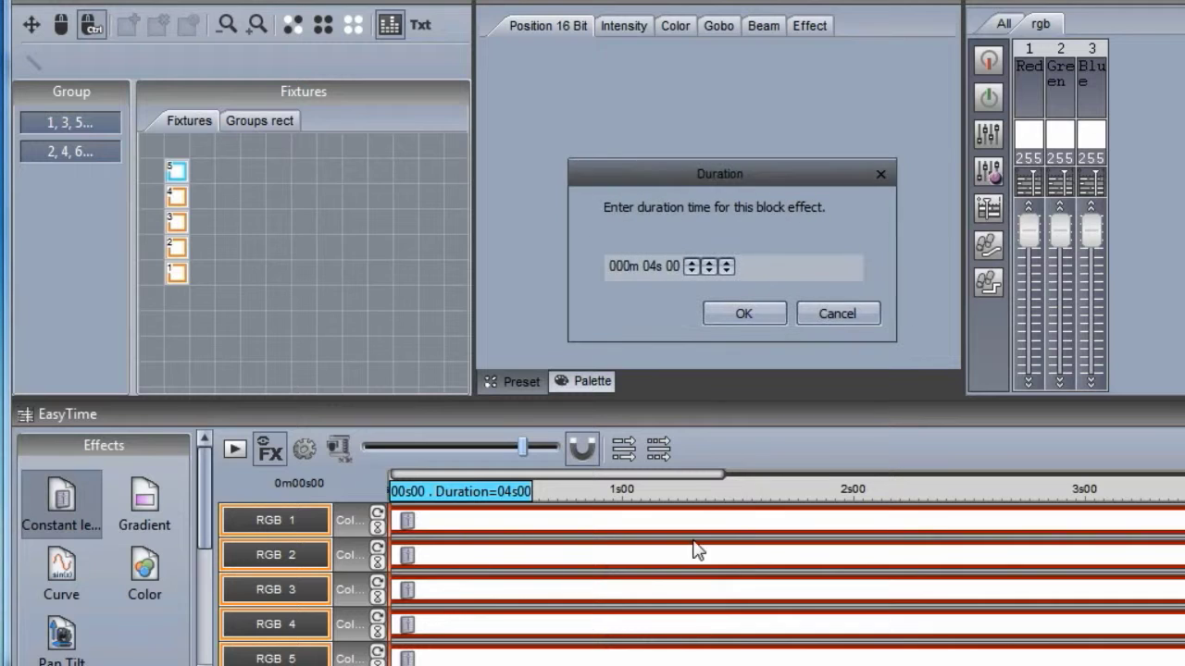
- Set the duration of the white Constant level blocks on all five fixtures to 1 second
{"action": "left_click", "coordinate": [711, 272]}
{"action": "left_click", "coordinate": [711, 271]}
{"action": "left_click", "coordinate": [711, 271]}
{"action": "left_click", "coordinate": [731, 307]}
- Add black Constant level blocks right after the white ones on all five fixtures and set their duration to 1 second
{"action": "left_click_drag", "start_coordinate": [61, 499], "coordinate": [659, 506]}
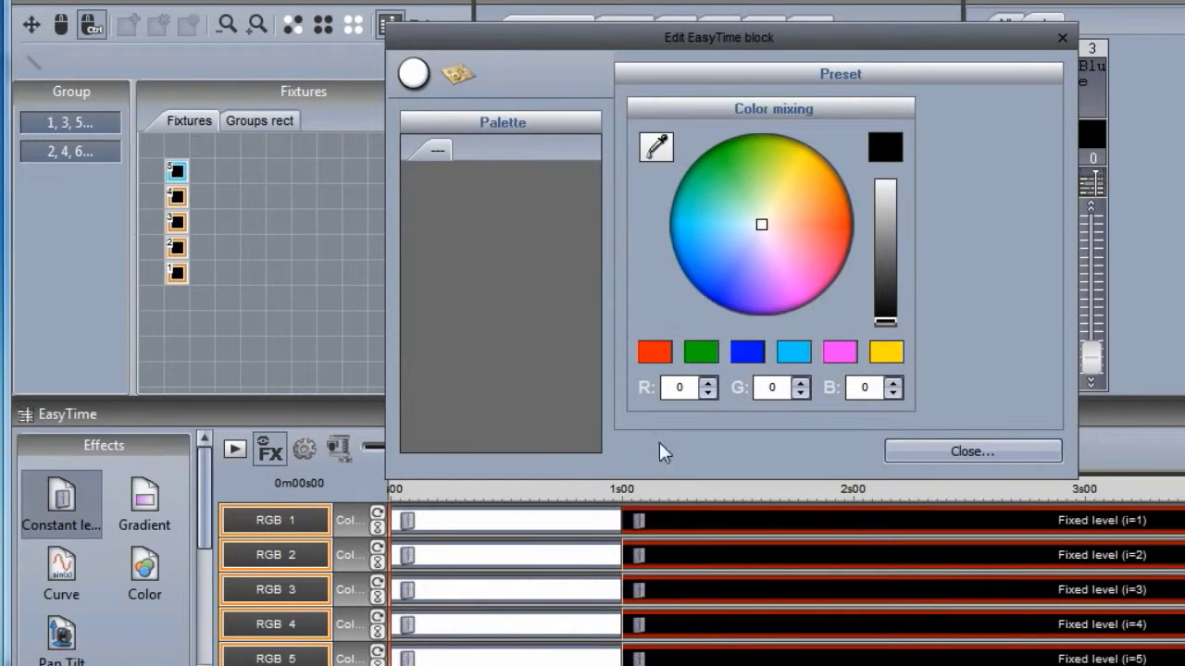
{"action": "left_click", "coordinate": [941, 452]}
{"action": "right_click", "coordinate": [762, 523]}
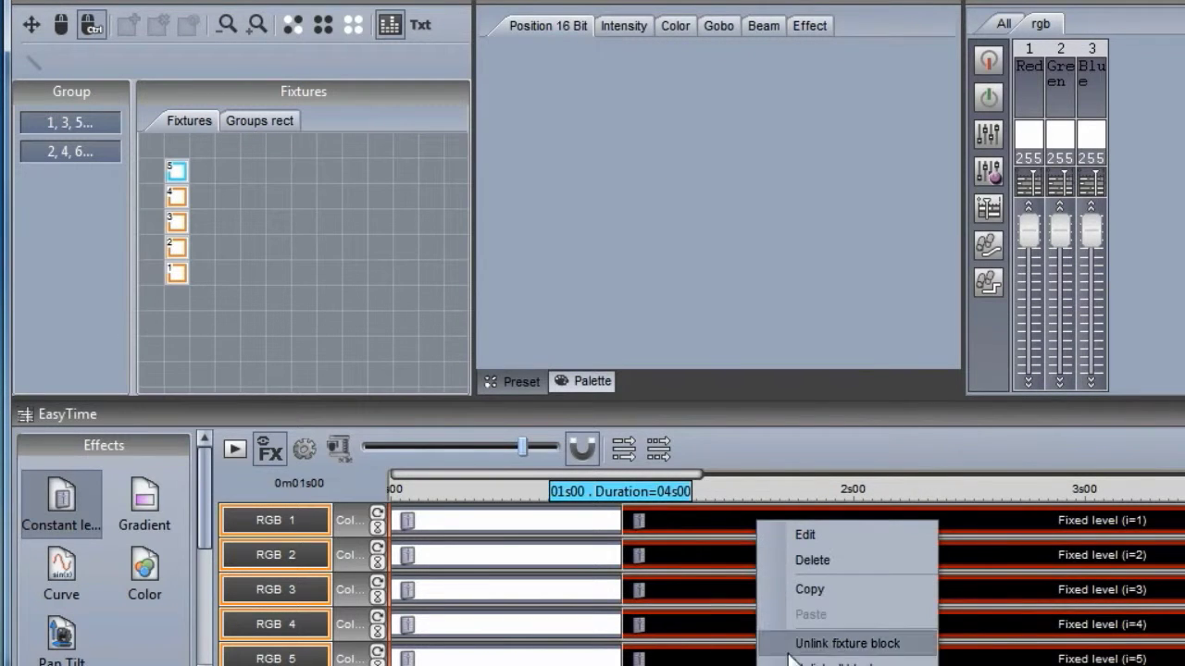
{"action": "left_click", "coordinate": [781, 622]}
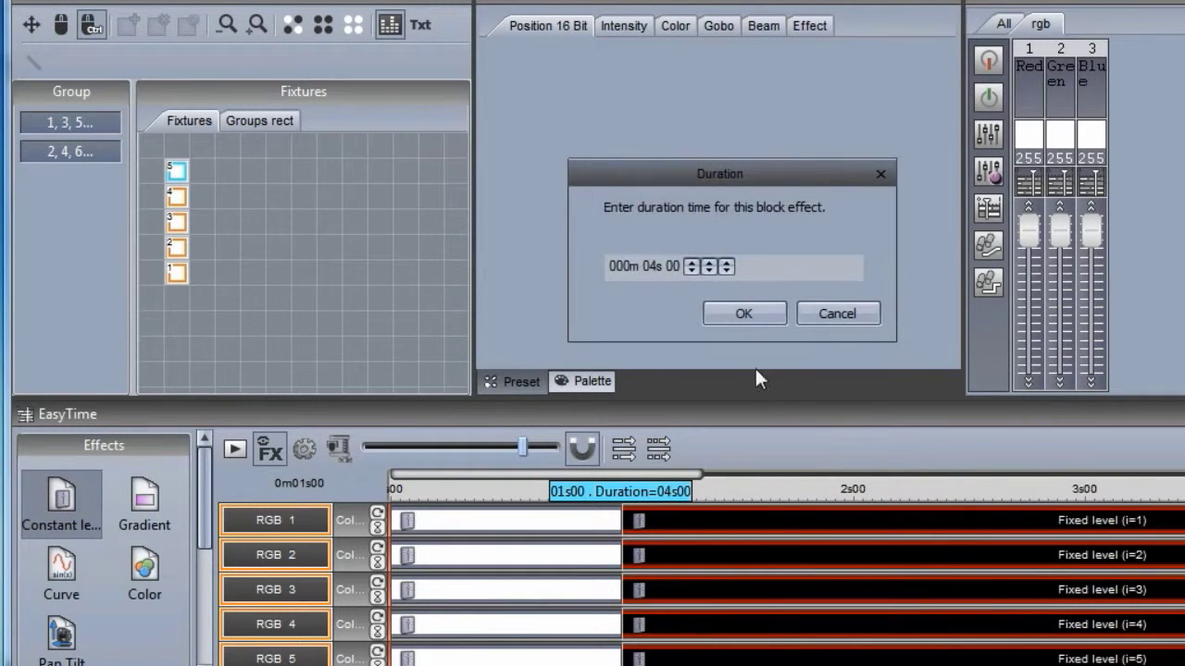
{"action": "left_click", "coordinate": [710, 272]}
{"action": "left_click", "coordinate": [710, 272]}
{"action": "left_click", "coordinate": [710, 272]}
{"action": "left_click", "coordinate": [737, 313]}
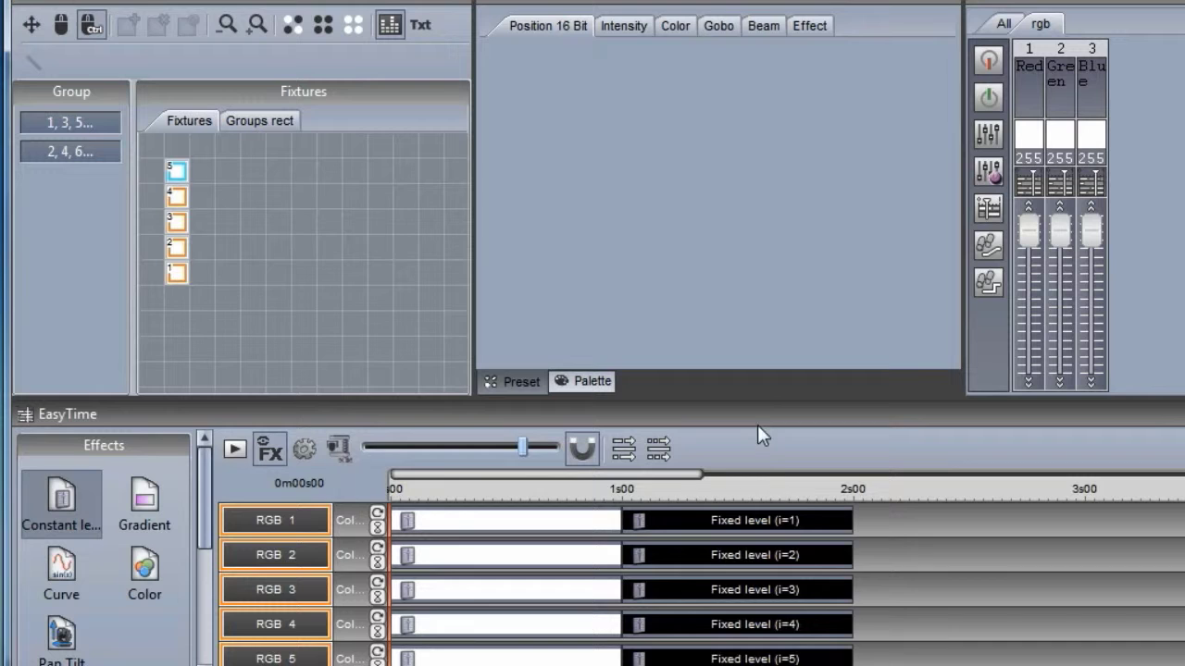
- Try a phasing delay of 00s 04 on the black blocks and play the timeline to preview it
{"action": "right_click", "coordinate": [793, 513]}
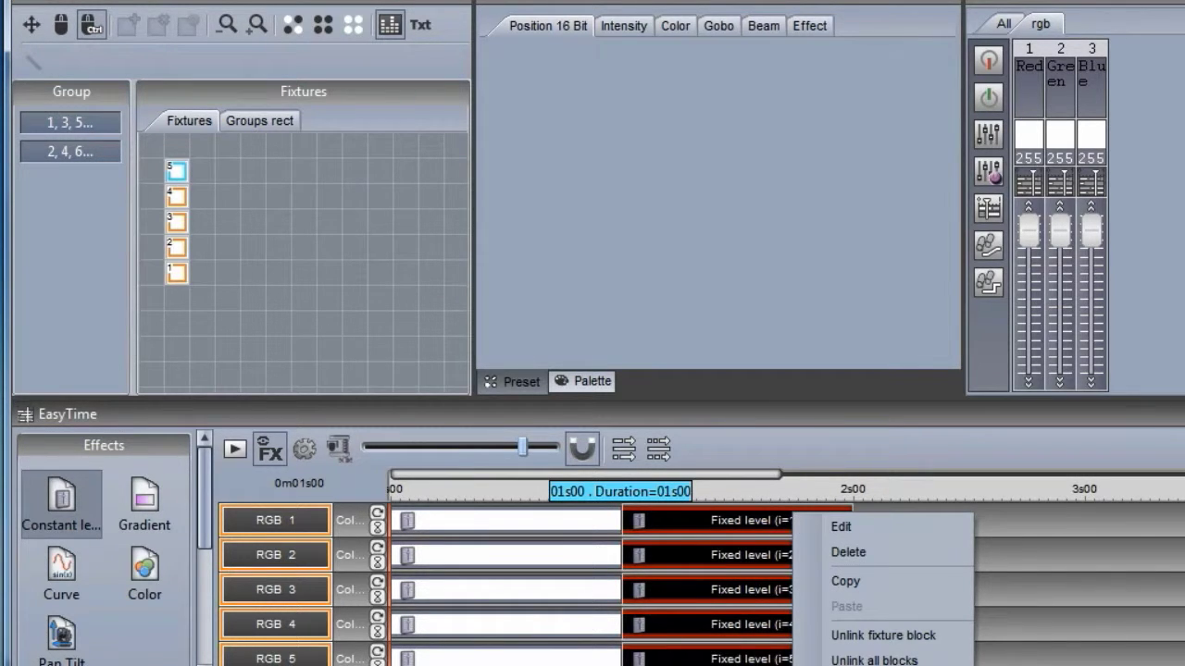
{"action": "left_click", "coordinate": [882, 523]}
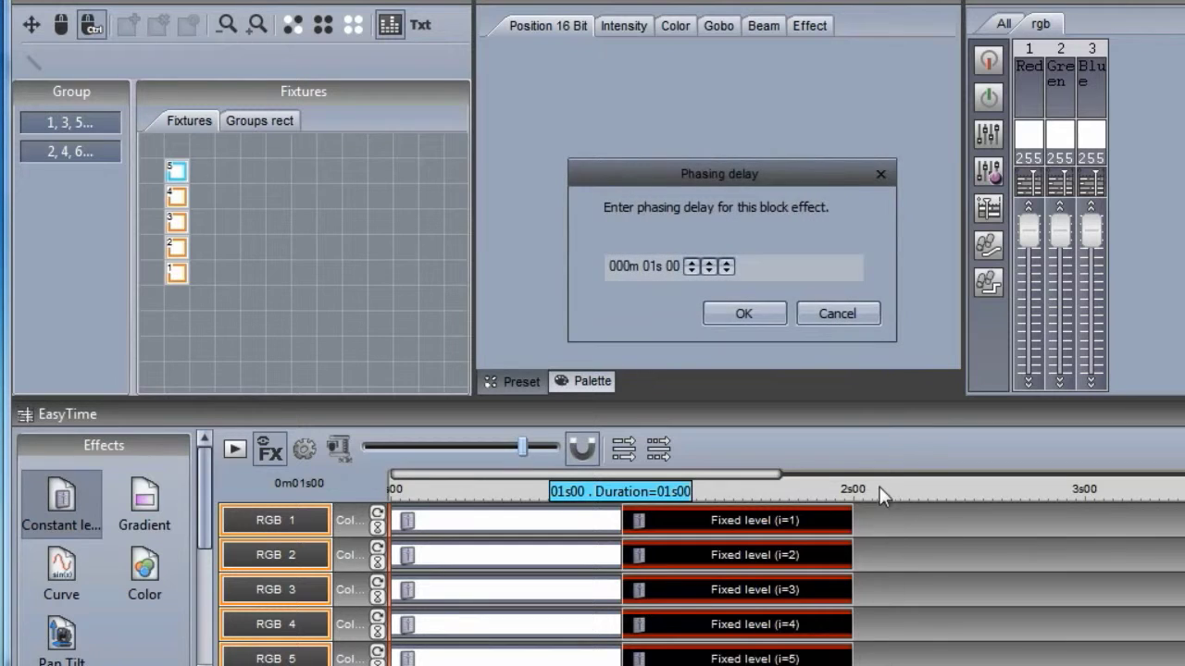
{"action": "left_click", "coordinate": [709, 270]}
{"action": "left_click", "coordinate": [724, 262]}
{"action": "left_click", "coordinate": [724, 262]}
{"action": "left_click", "coordinate": [724, 261]}
{"action": "left_click", "coordinate": [724, 262]}
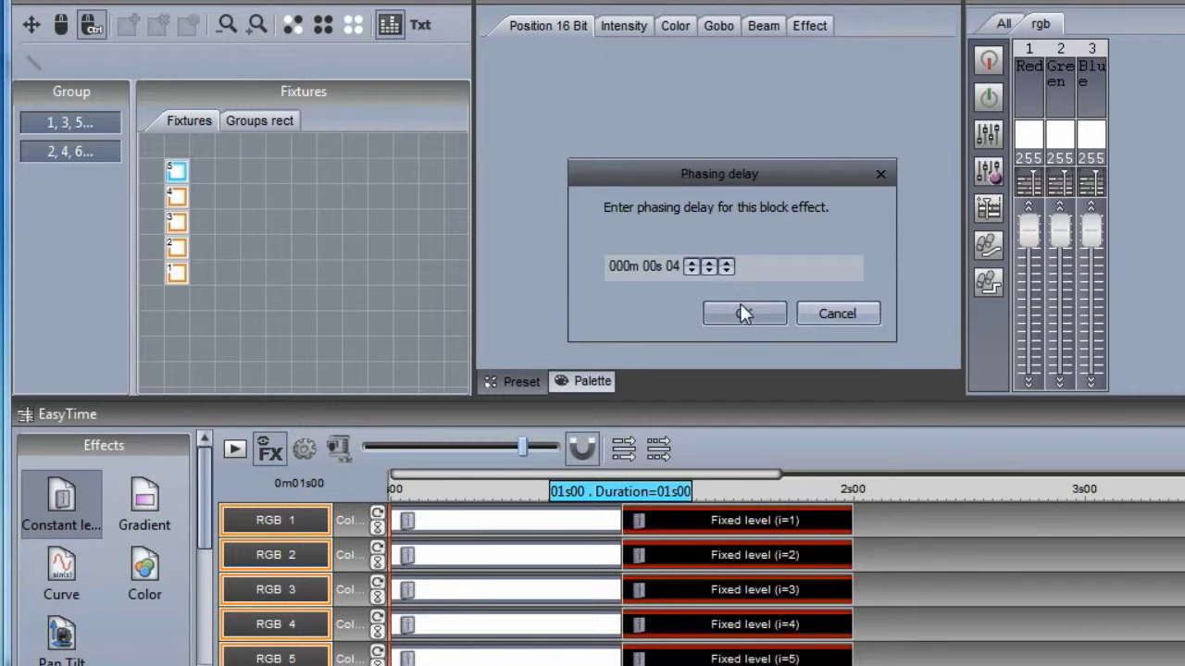
{"action": "left_click", "coordinate": [742, 305]}
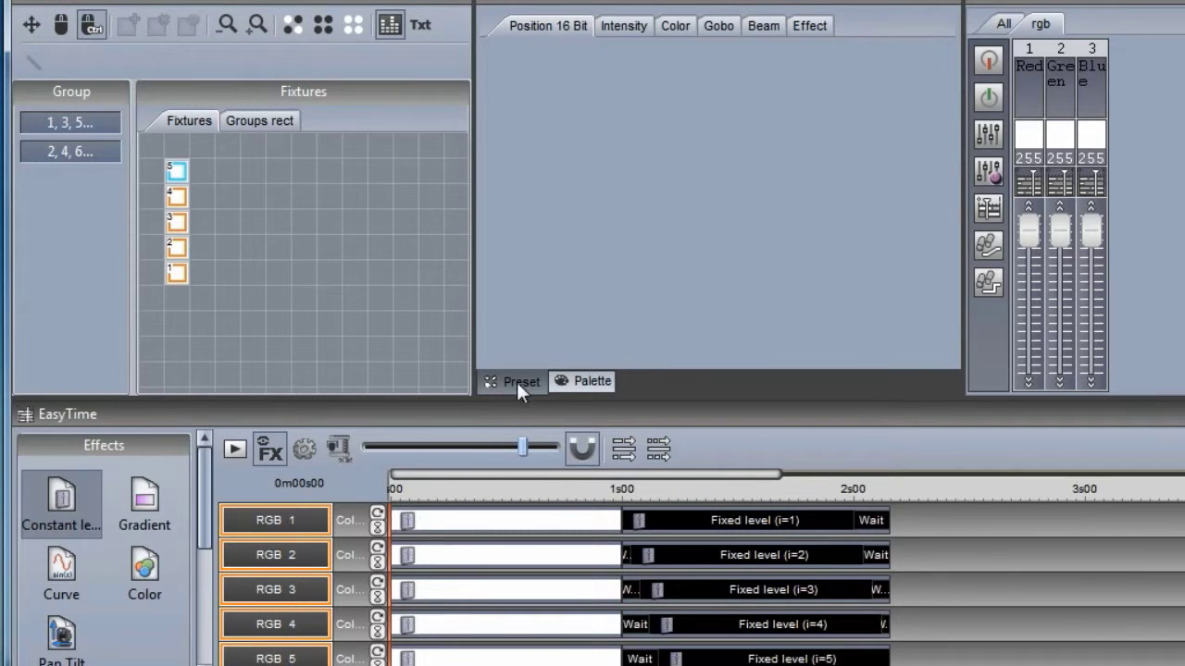
{"action": "left_click", "coordinate": [237, 449]}
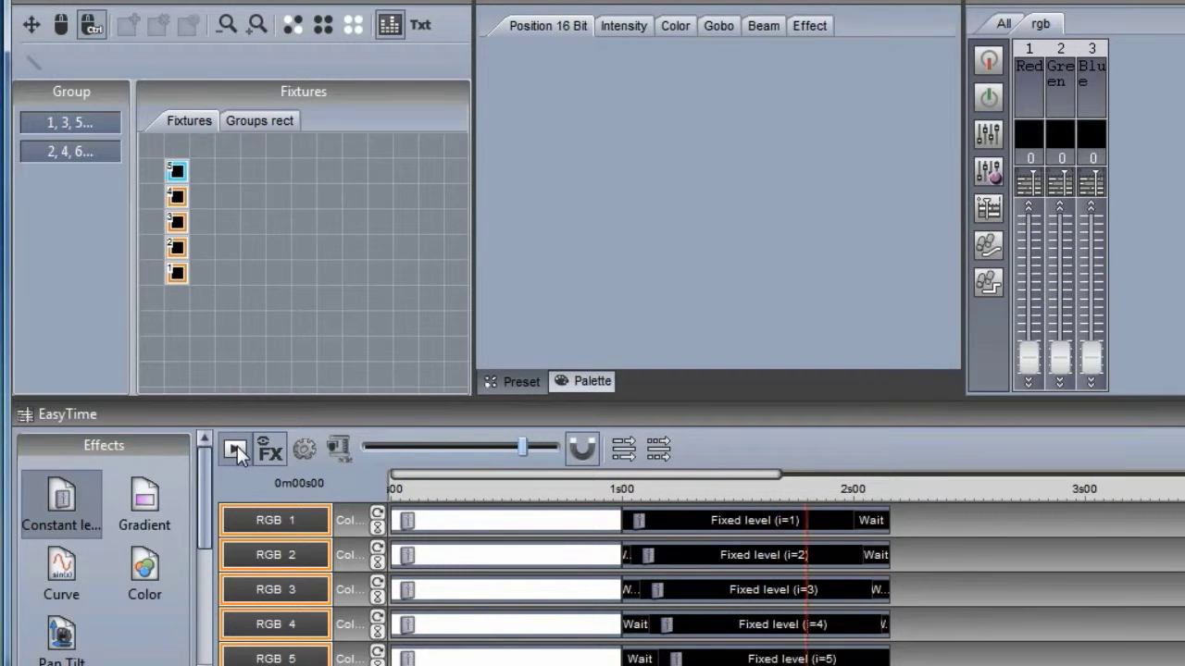
- Reset the phasing delay of the black blocks to zero
{"action": "right_click", "coordinate": [715, 523]}
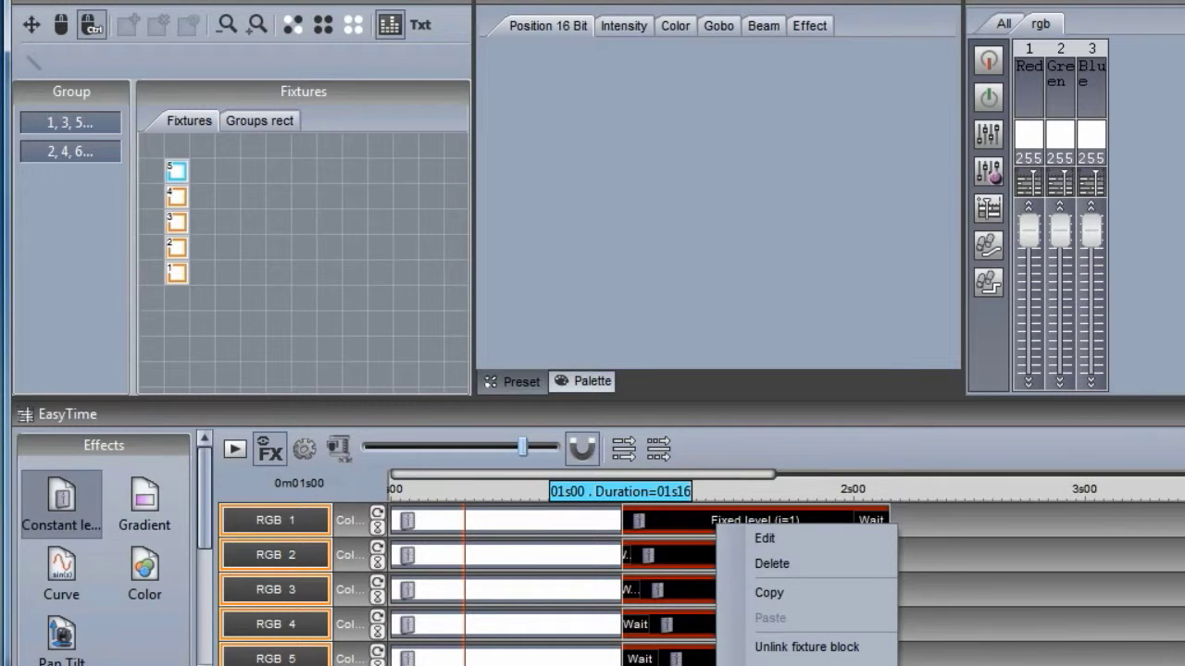
{"action": "left_click", "coordinate": [806, 662]}
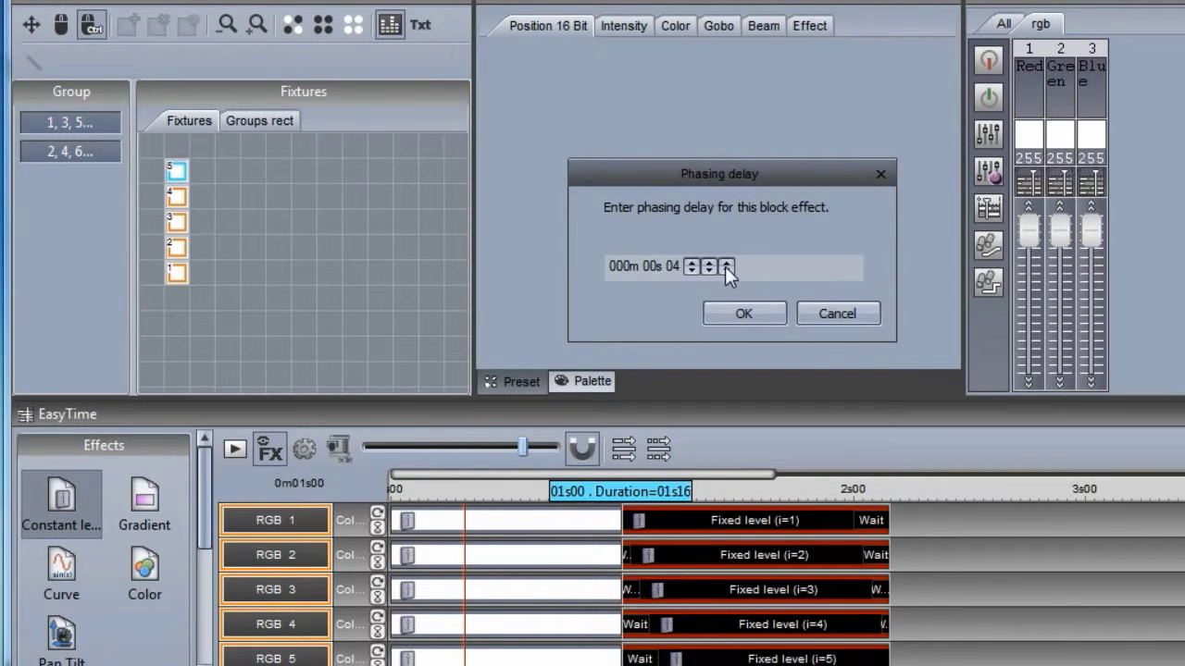
{"action": "left_click", "coordinate": [725, 271]}
{"action": "left_click", "coordinate": [724, 272]}
{"action": "left_click", "coordinate": [725, 271]}
{"action": "left_click", "coordinate": [725, 272]}
{"action": "left_click", "coordinate": [737, 313]}
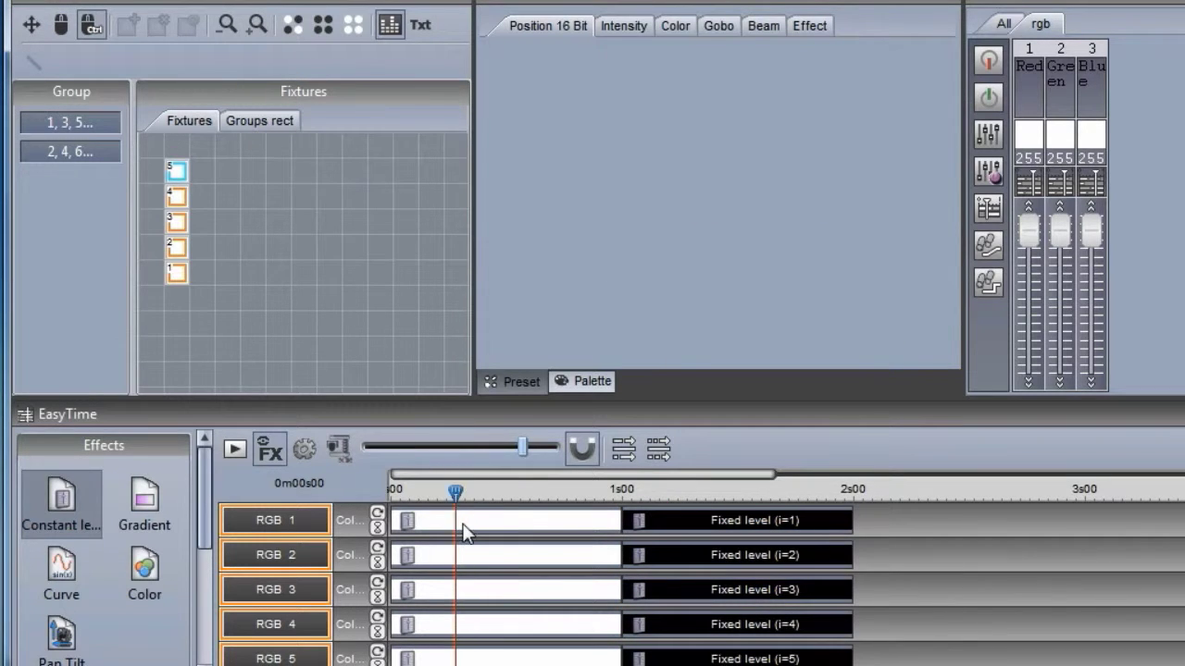
- Set the fade-in time of the black blocks on all five fixtures to 00s 08
{"action": "right_click", "coordinate": [709, 522]}
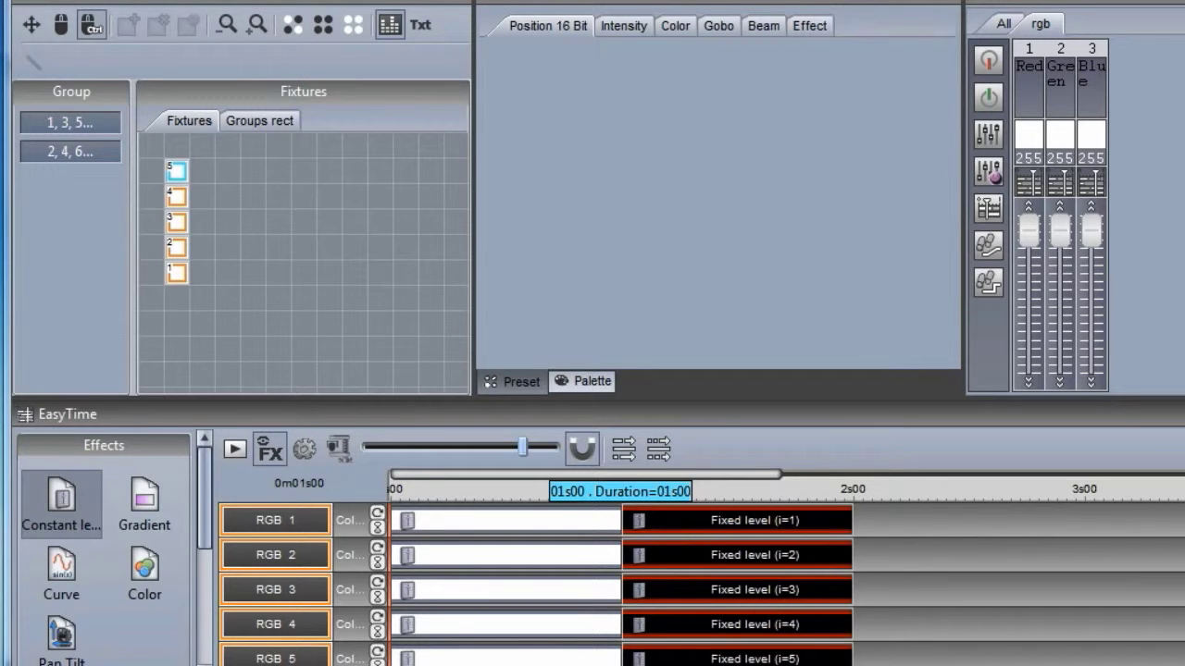
{"action": "left_click", "coordinate": [787, 653]}
{"action": "left_click", "coordinate": [711, 270]}
{"action": "left_click", "coordinate": [725, 262]}
{"action": "left_click", "coordinate": [726, 262]}
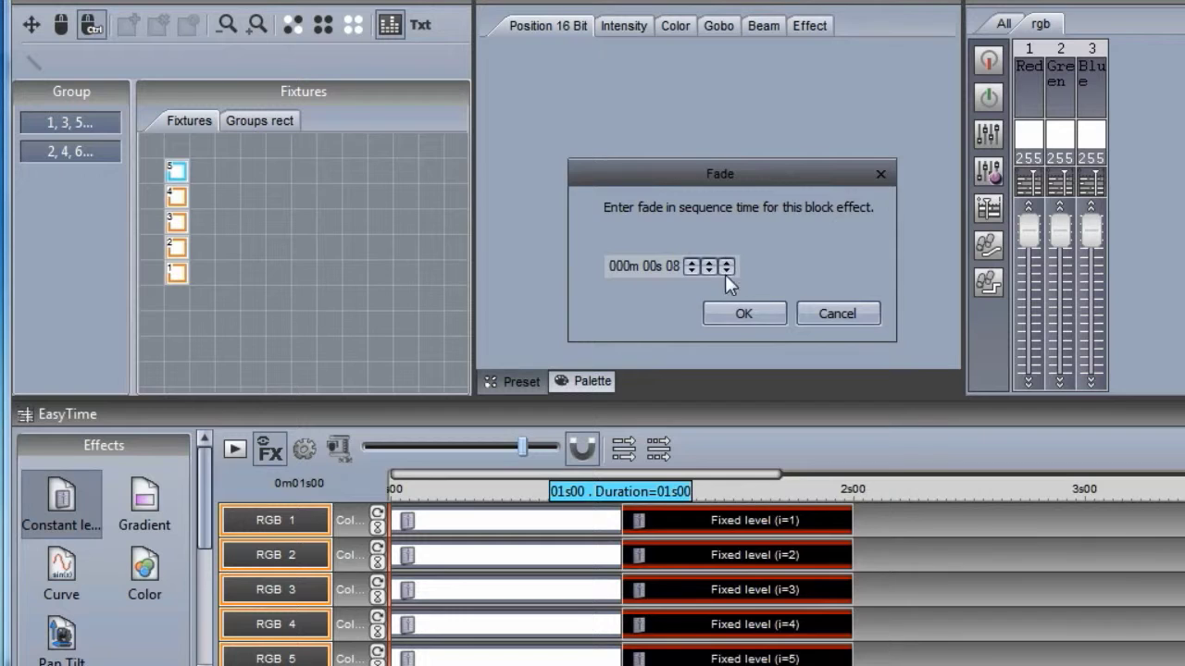
{"action": "left_click", "coordinate": [725, 309]}
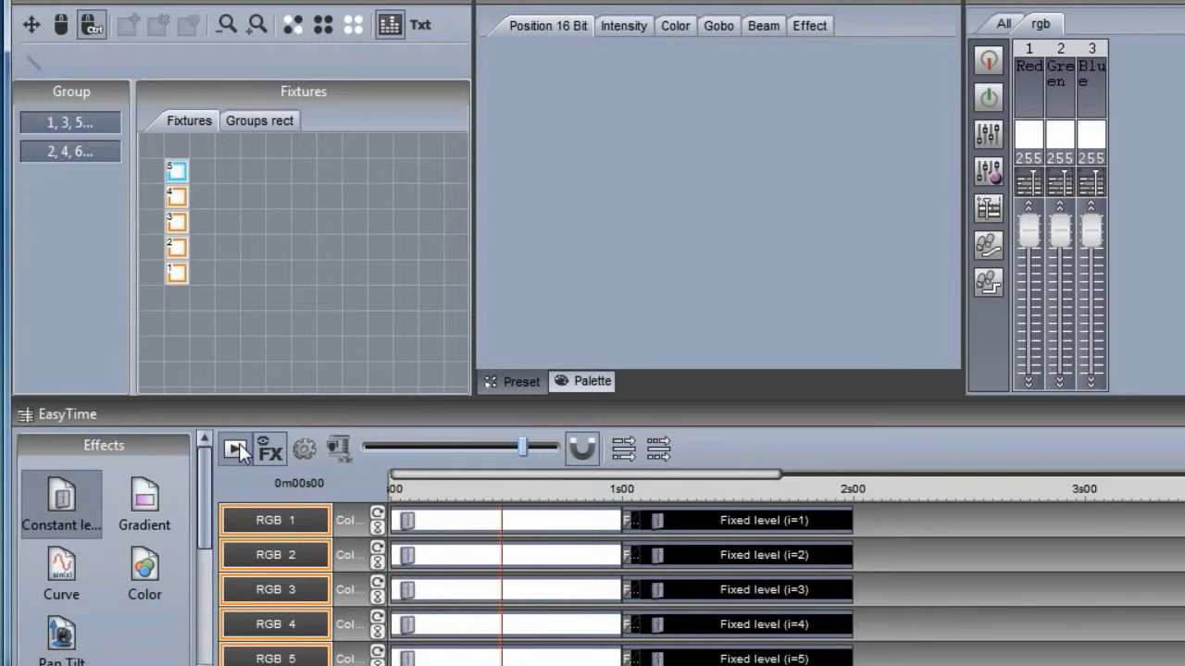
- Set the phasing delay of the black blocks to 00s 04
{"action": "right_click", "coordinate": [687, 517]}
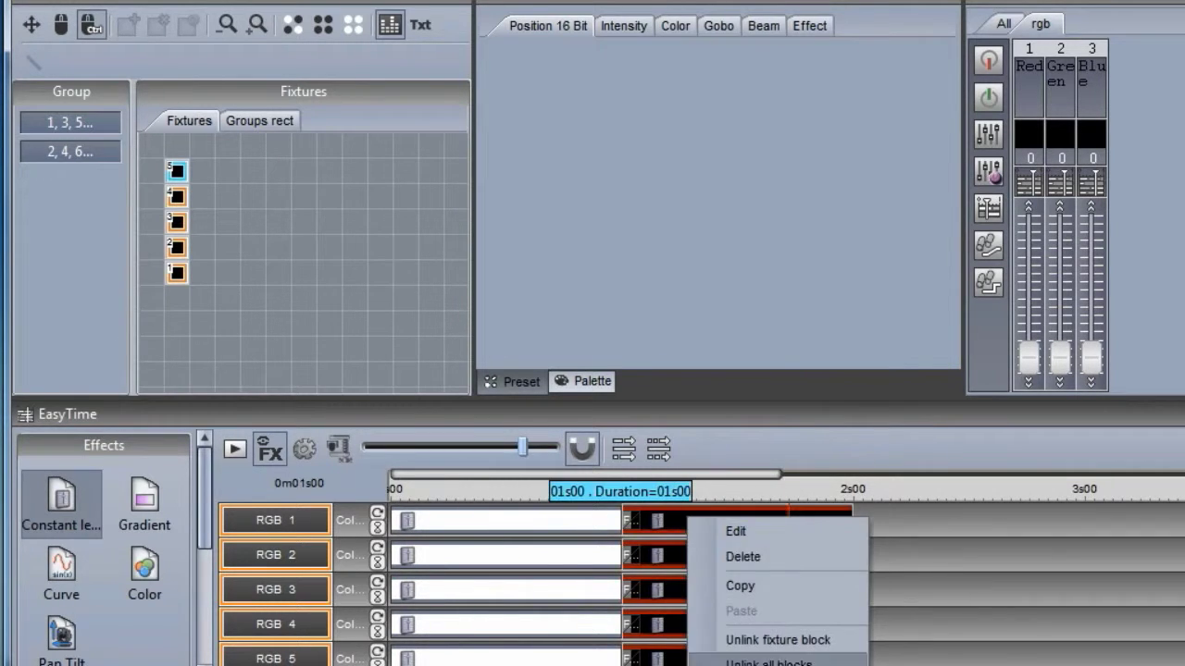
{"action": "left_click", "coordinate": [777, 662]}
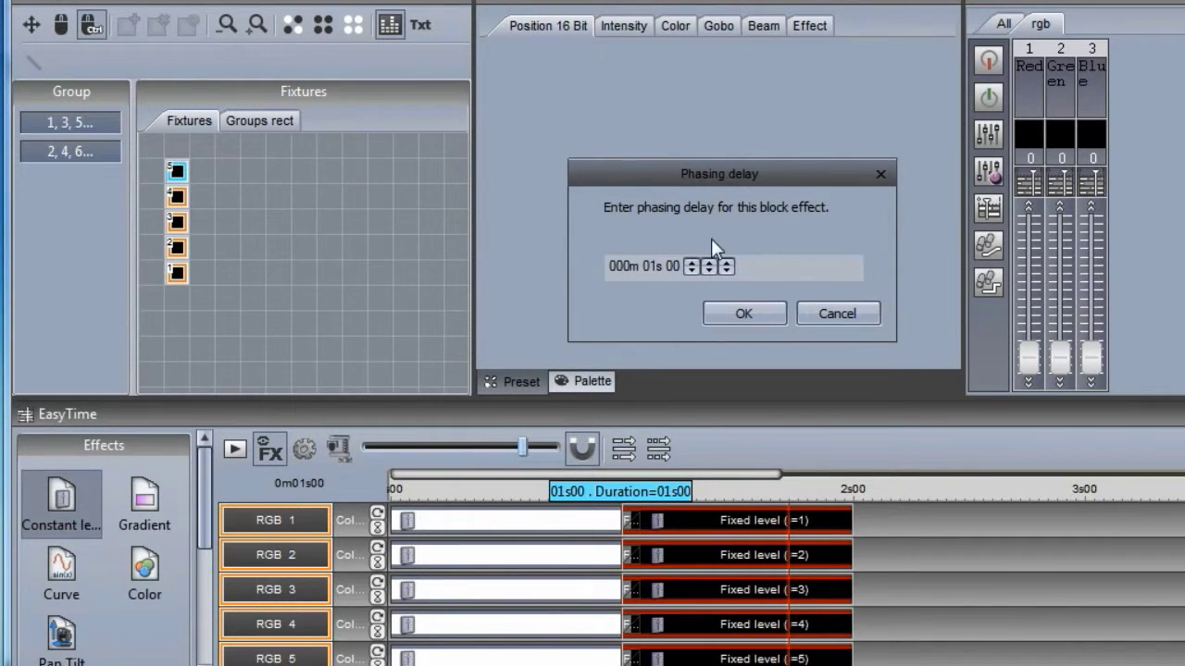
{"action": "left_click", "coordinate": [710, 273]}
{"action": "left_click", "coordinate": [728, 262]}
{"action": "left_click", "coordinate": [728, 262]}
{"action": "left_click", "coordinate": [727, 262]}
{"action": "left_click", "coordinate": [727, 262]}
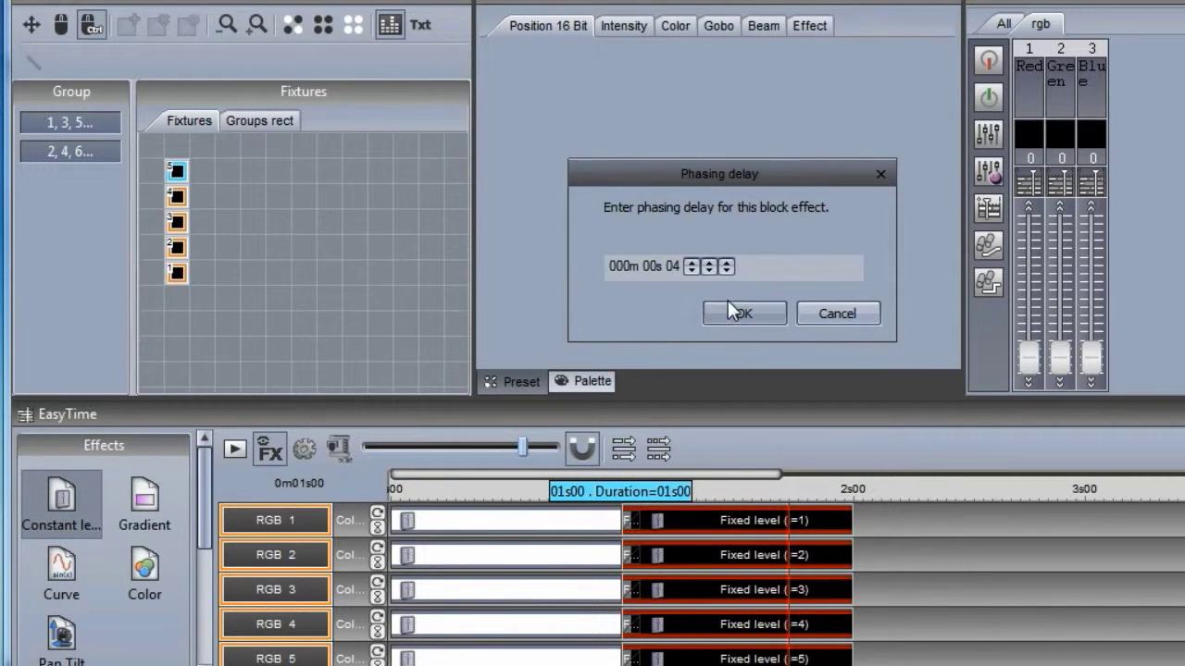
{"action": "left_click", "coordinate": [727, 300]}
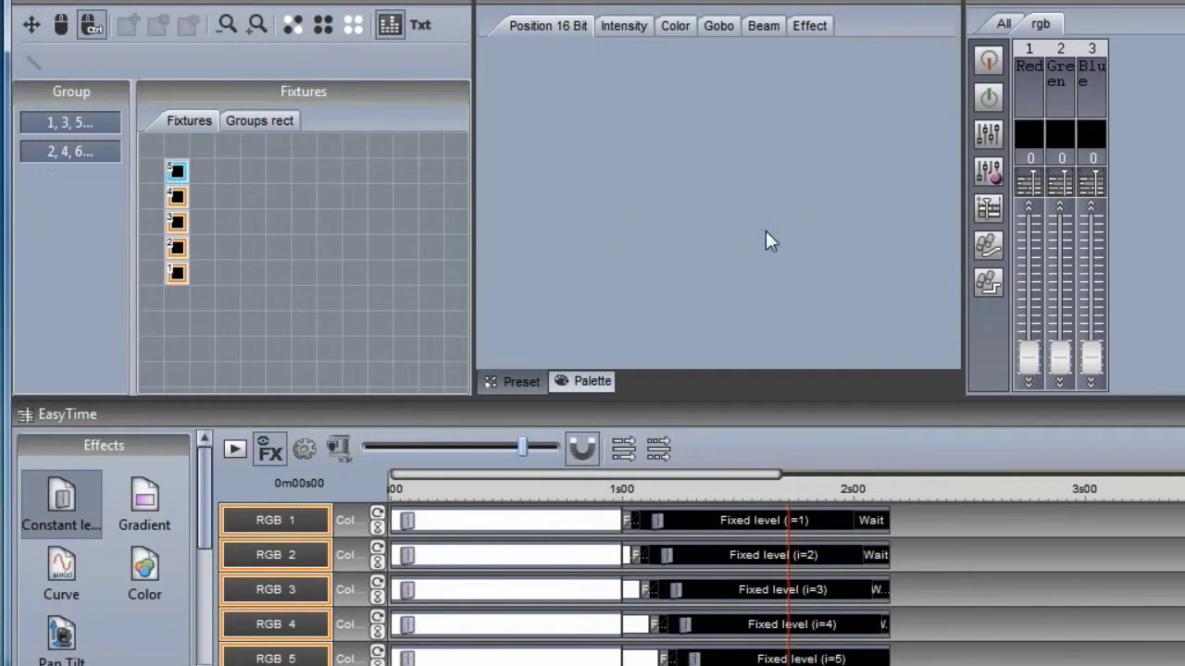
- Preview the phased animation on the timeline with an enlarged view of the five fixtures
{"action": "left_click", "coordinate": [235, 447]}
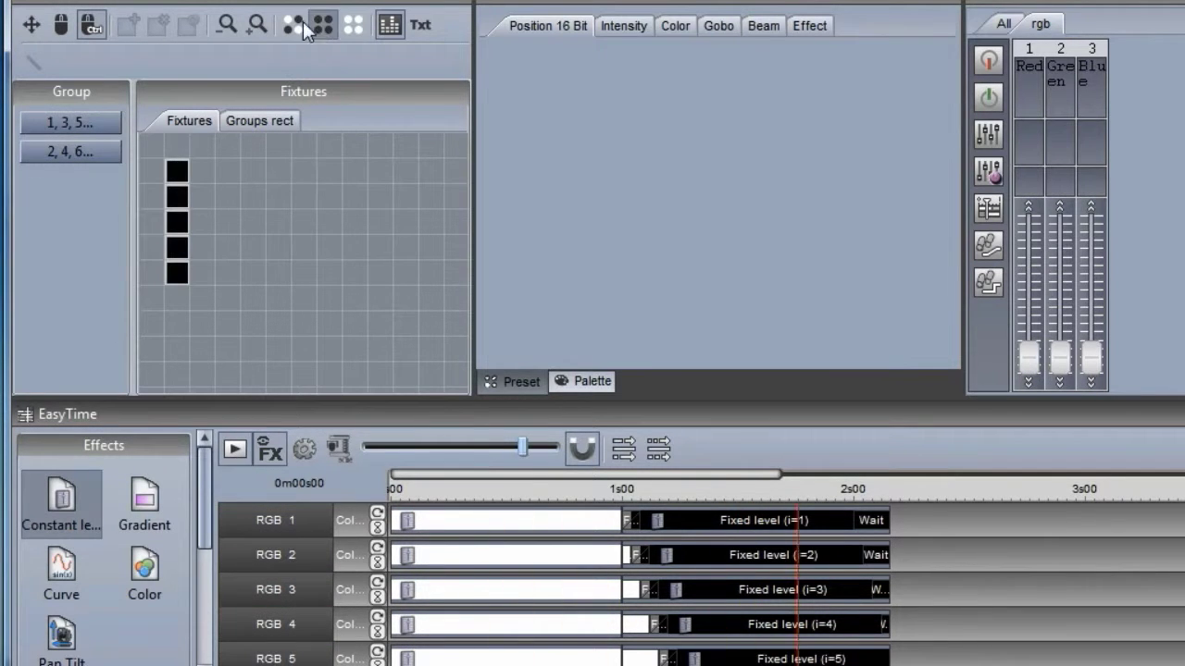
{"action": "left_click", "coordinate": [260, 25]}
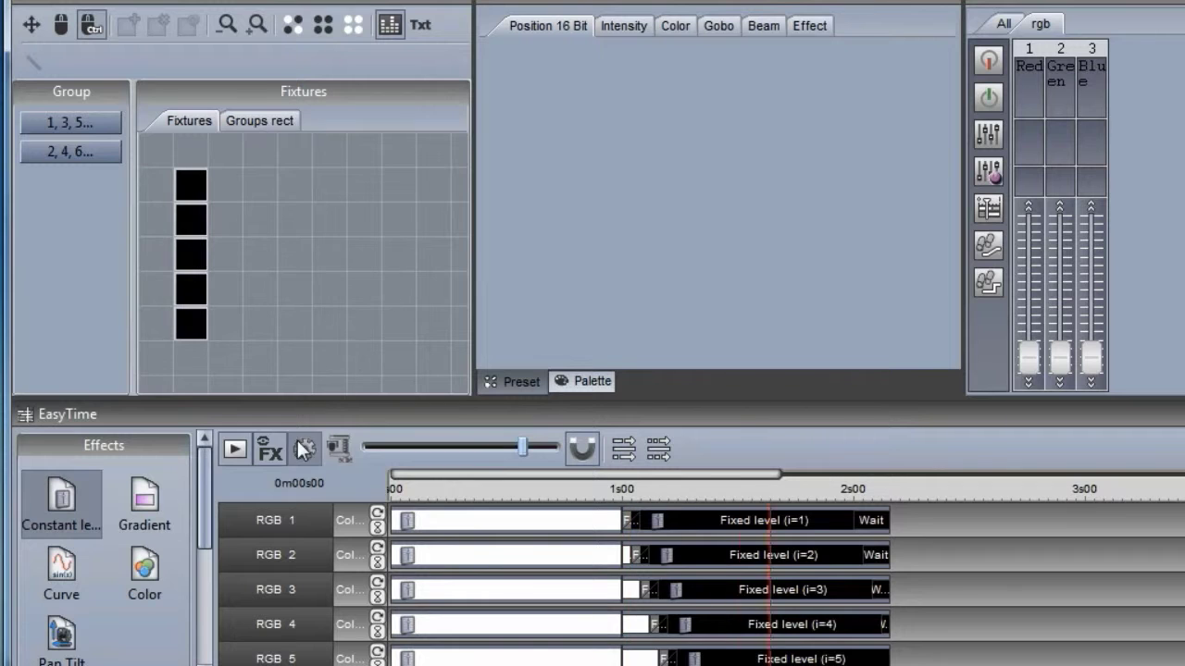
{"action": "left_click", "coordinate": [446, 491]}
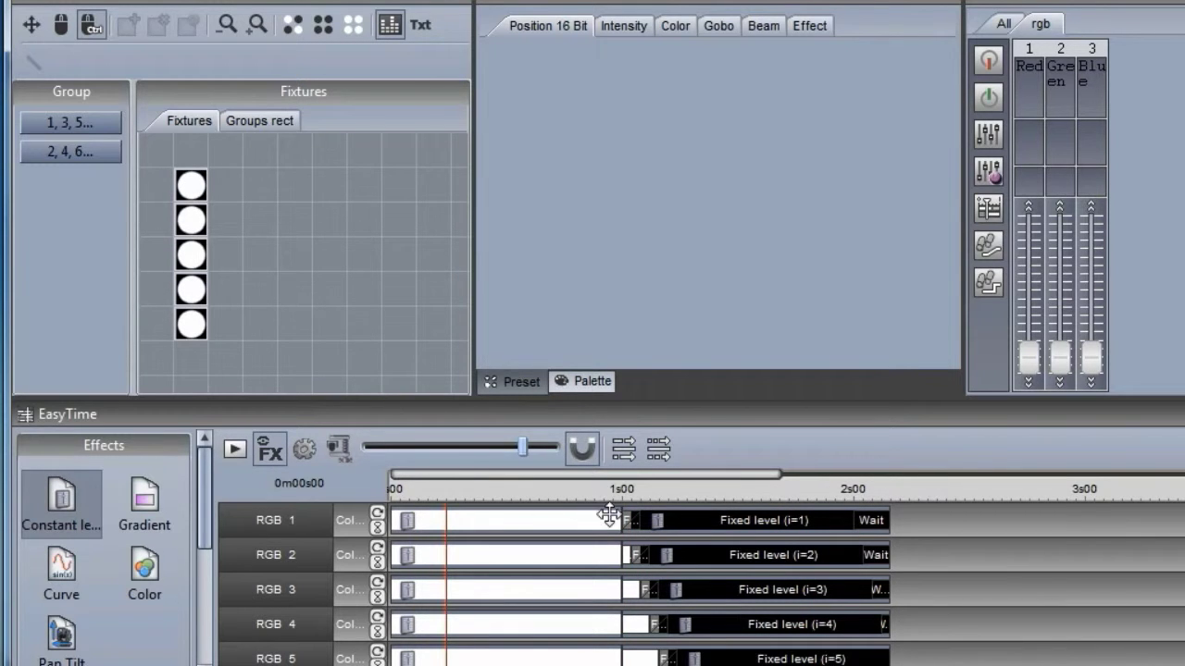
- Shorten the white and black blocks on all five fixtures to a few hundredths of a second and play the timeline to preview them
{"action": "left_click_drag", "start_coordinate": [615, 519], "coordinate": [401, 519]}
{"action": "left_click_drag", "start_coordinate": [670, 519], "coordinate": [462, 520]}
{"action": "left_click_drag", "start_coordinate": [528, 452], "coordinate": [561, 446]}
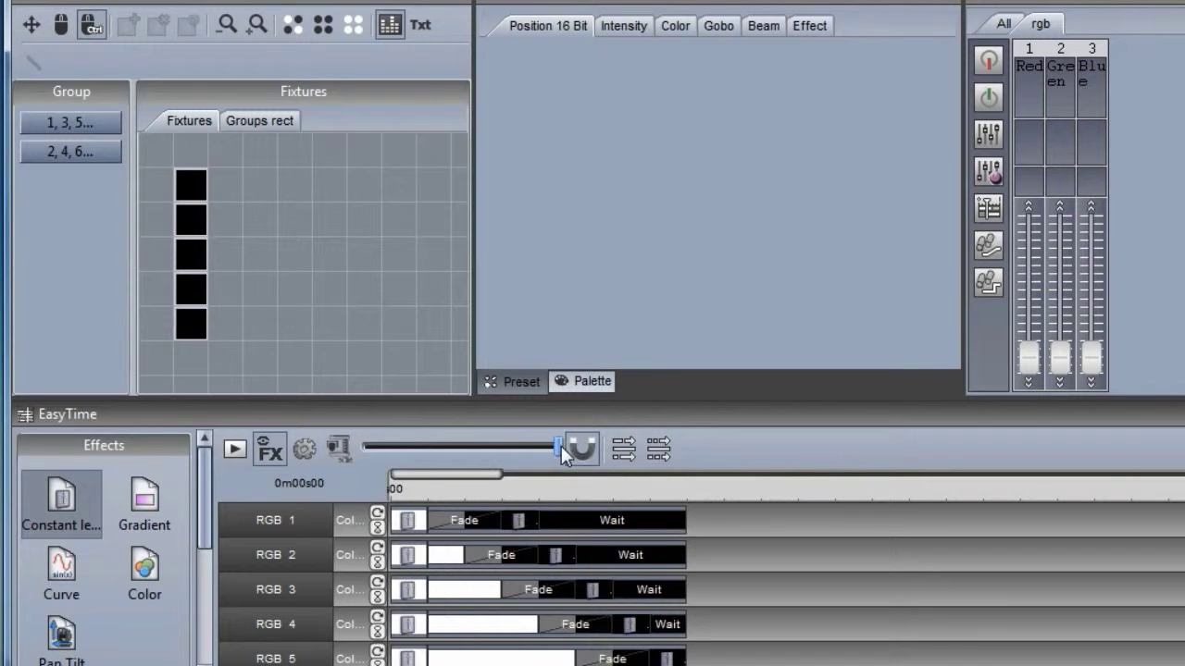
{"action": "left_click", "coordinate": [233, 446]}
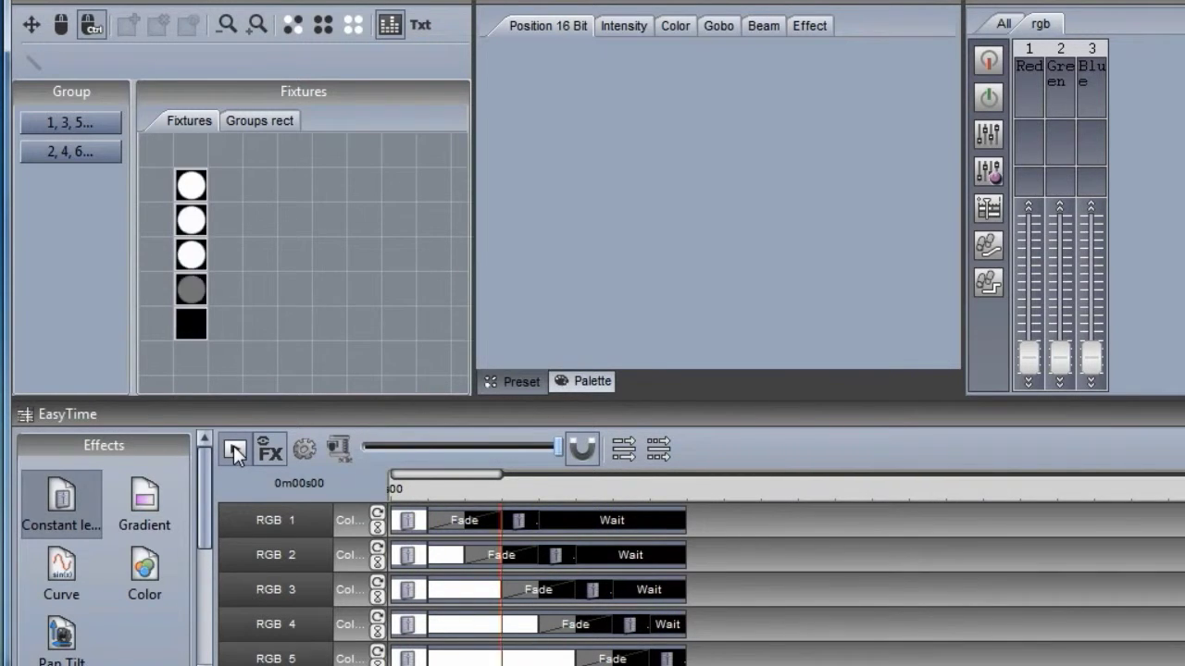
{"action": "left_click", "coordinate": [236, 447]}
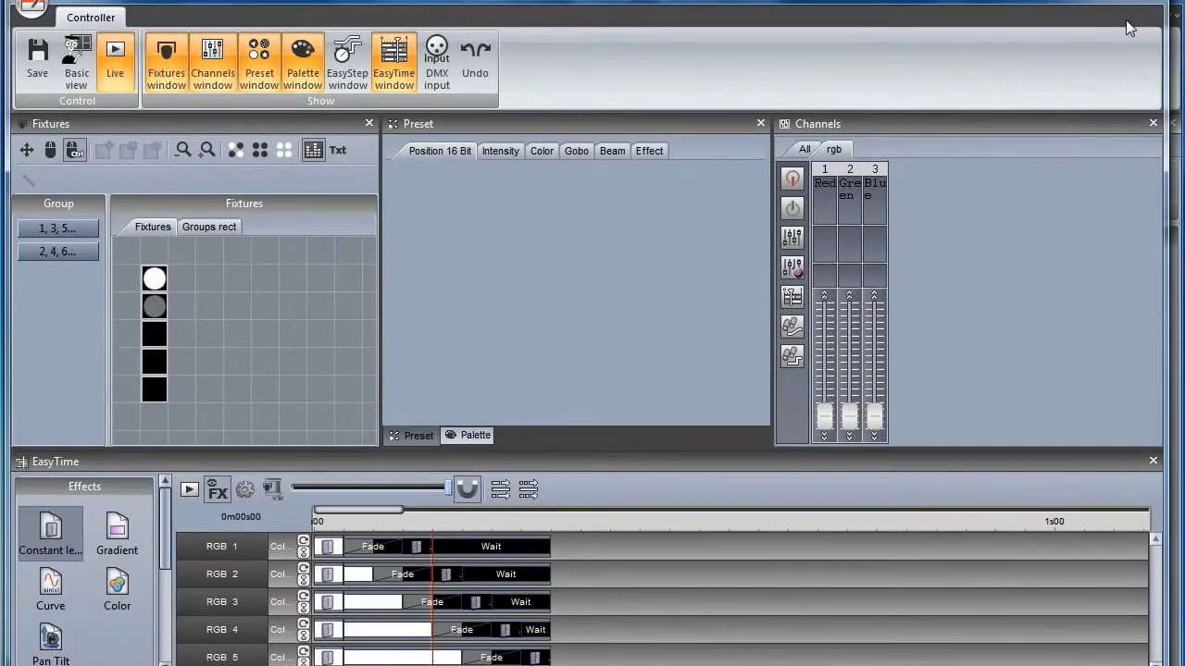
- Close the animation switch editor and place the Audio Analyzer window in view beside the RGB page
{"action": "left_click", "coordinate": [1150, 2]}
{"action": "left_click", "coordinate": [514, 372]}
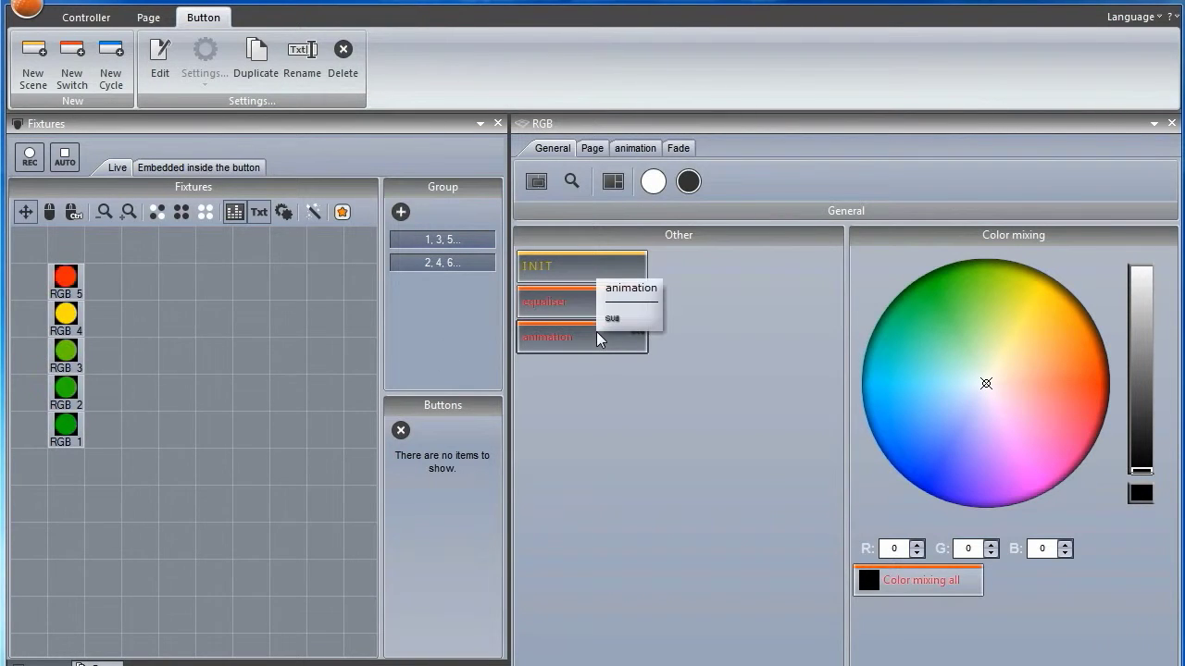
{"action": "left_click_drag", "start_coordinate": [849, 653], "coordinate": [831, 455]}
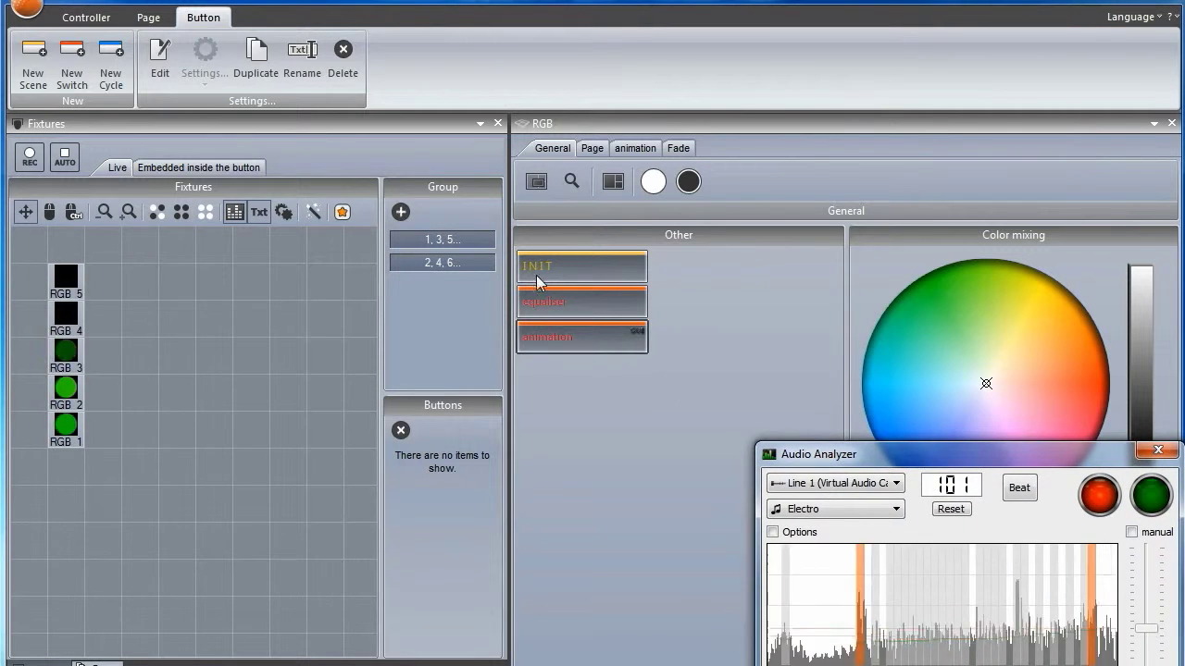
- Open the Sound to light bargraph settings and raise the Low band's gain
{"action": "left_click", "coordinate": [109, 19]}
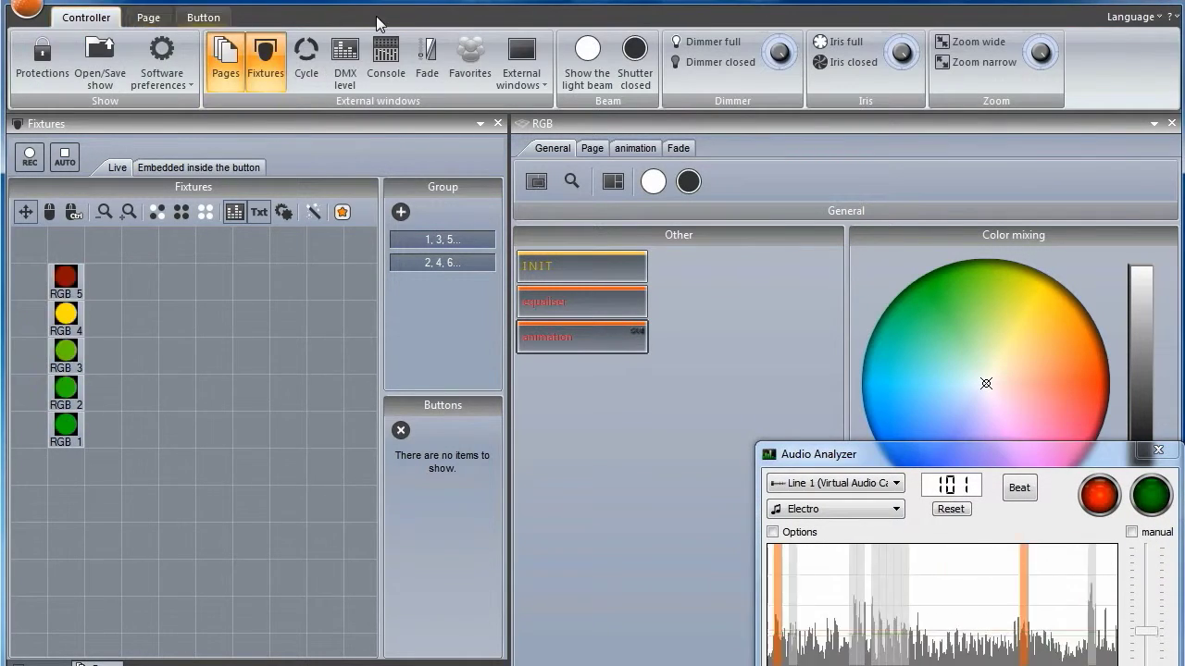
{"action": "left_click", "coordinate": [518, 67]}
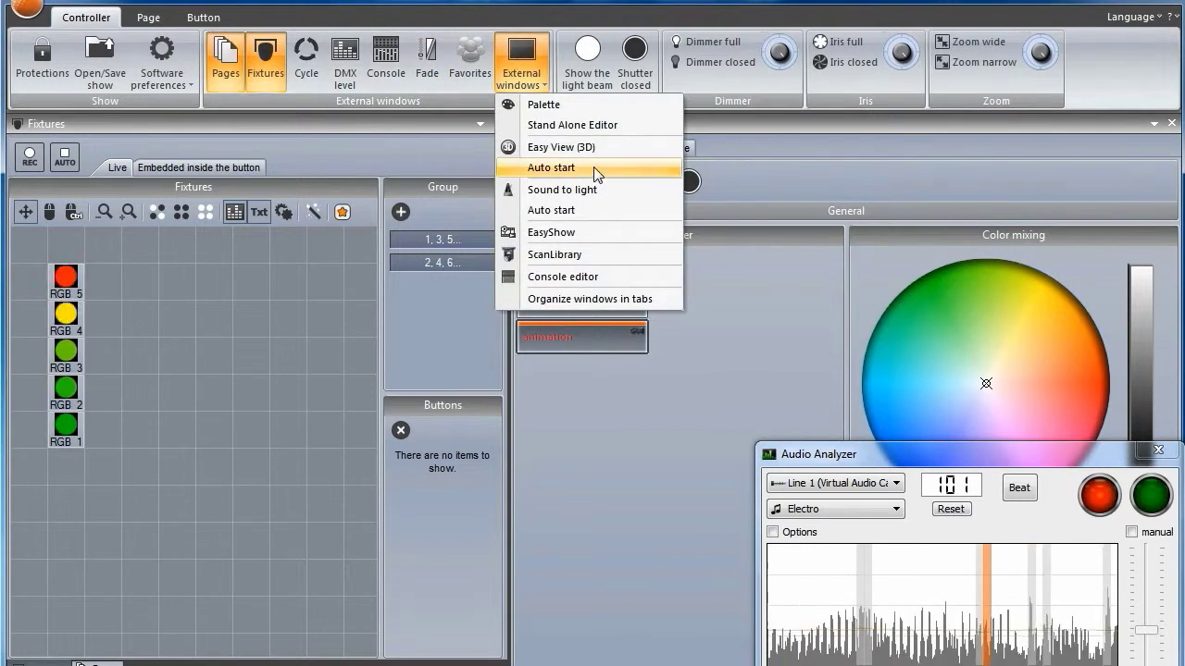
{"action": "left_click", "coordinate": [628, 199]}
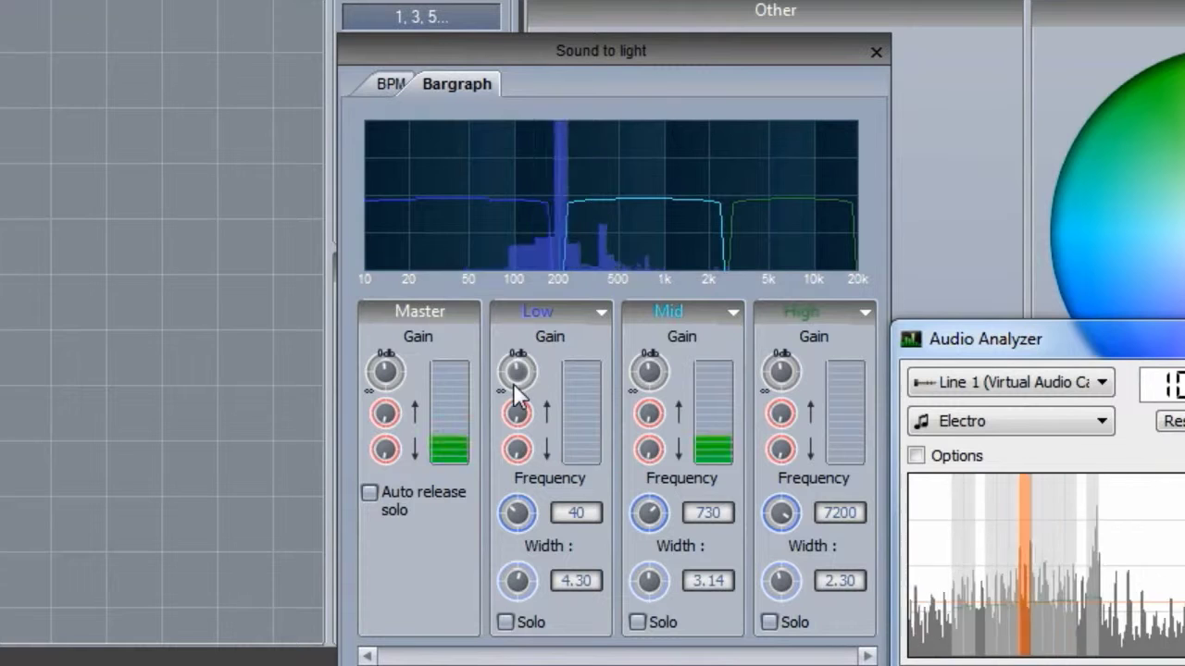
{"action": "left_click_drag", "start_coordinate": [513, 383], "coordinate": [520, 369]}
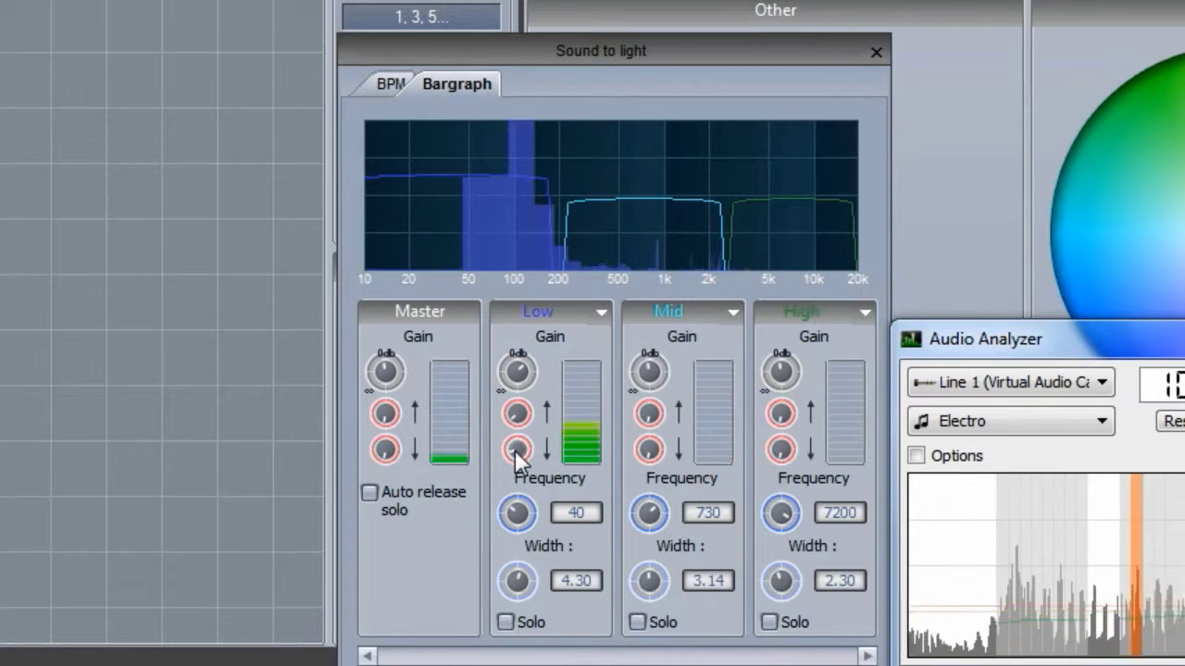
{"action": "left_click_drag", "start_coordinate": [516, 383], "coordinate": [514, 363]}
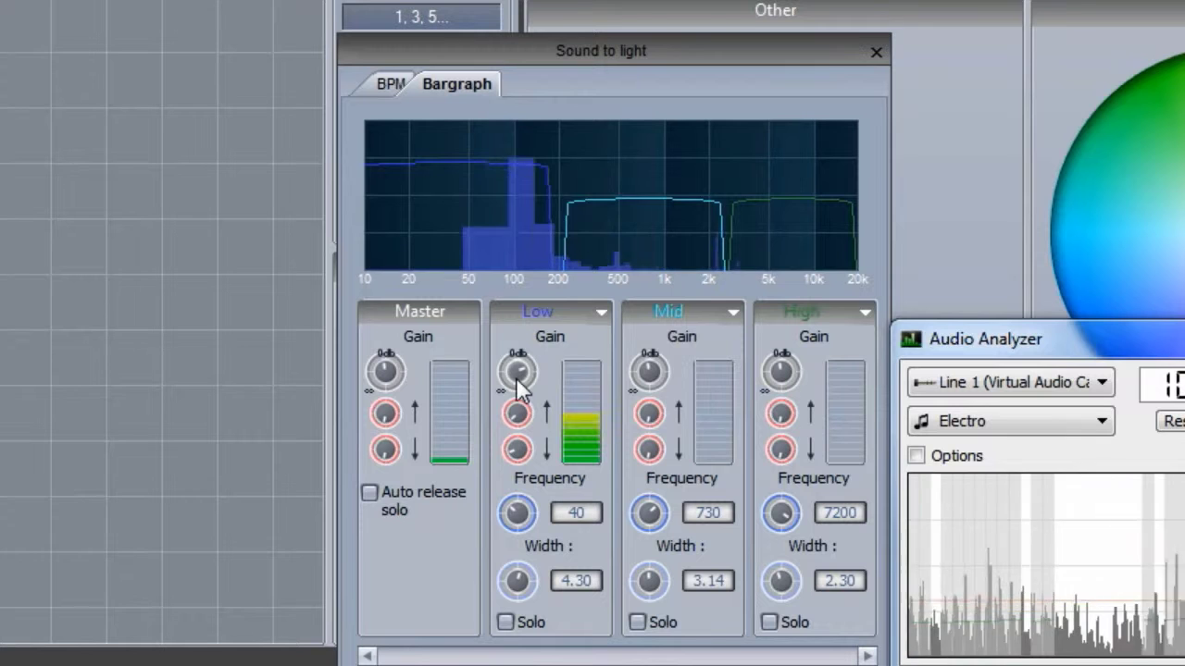
- Raise the Mid band's gain and set its frequency to 389 and its width to 1.74
{"action": "left_click_drag", "start_coordinate": [652, 373], "coordinate": [648, 386]}
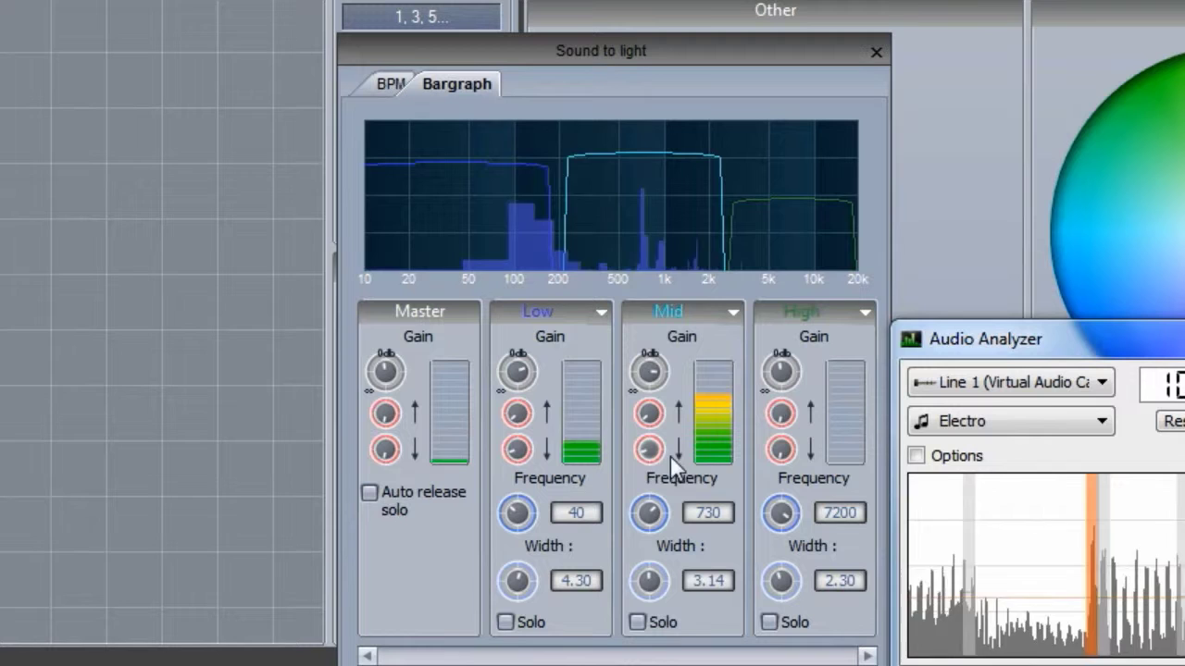
{"action": "left_click_drag", "start_coordinate": [645, 587], "coordinate": [648, 602]}
{"action": "left_click_drag", "start_coordinate": [651, 489], "coordinate": [648, 528]}
{"action": "left_click_drag", "start_coordinate": [650, 575], "coordinate": [650, 589]}
{"action": "left_click_drag", "start_coordinate": [651, 516], "coordinate": [651, 520]}
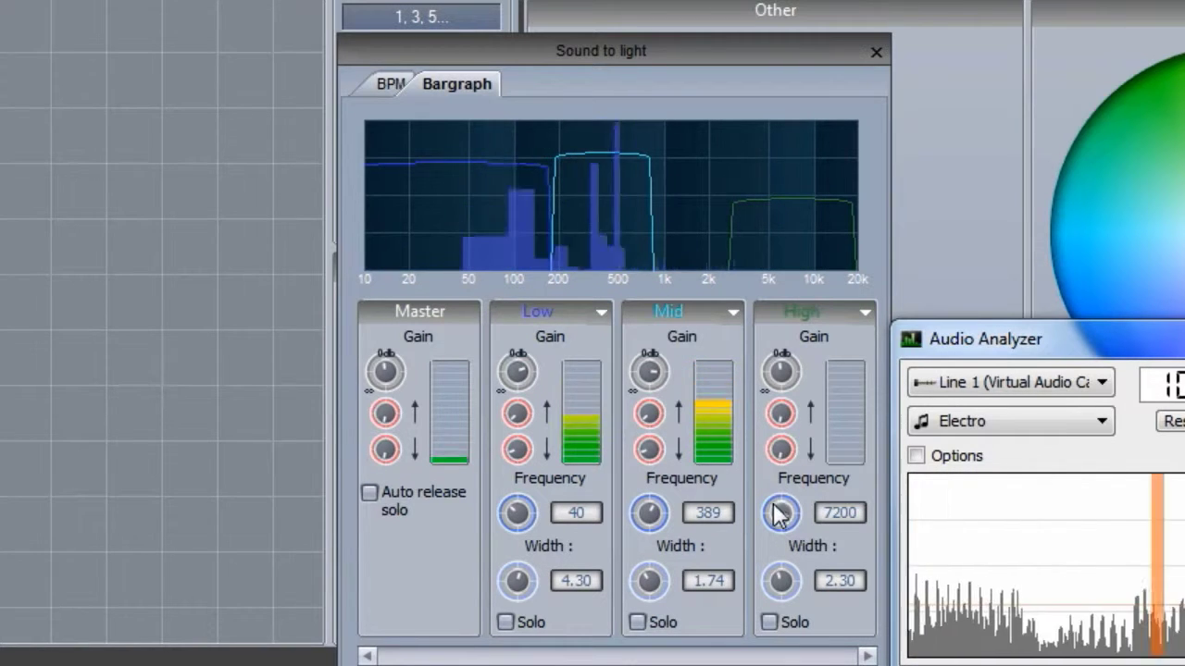
- Add a new frequency band after Mid and name it Mid Hi
{"action": "left_click", "coordinate": [733, 312]}
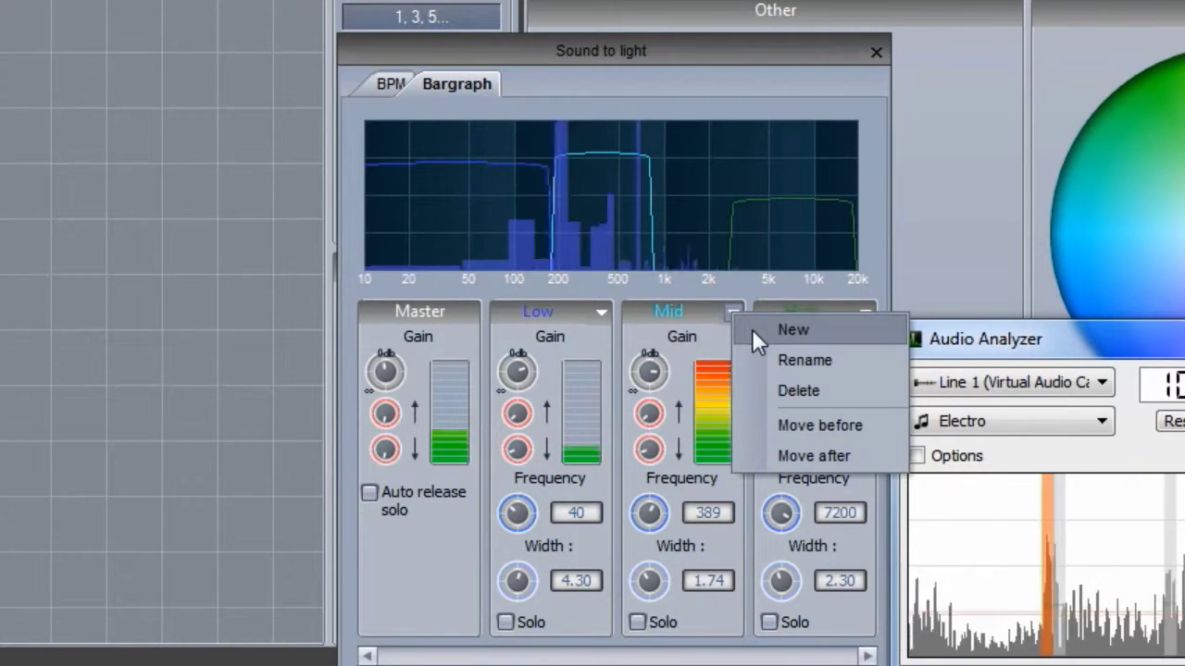
{"action": "left_click", "coordinate": [752, 331]}
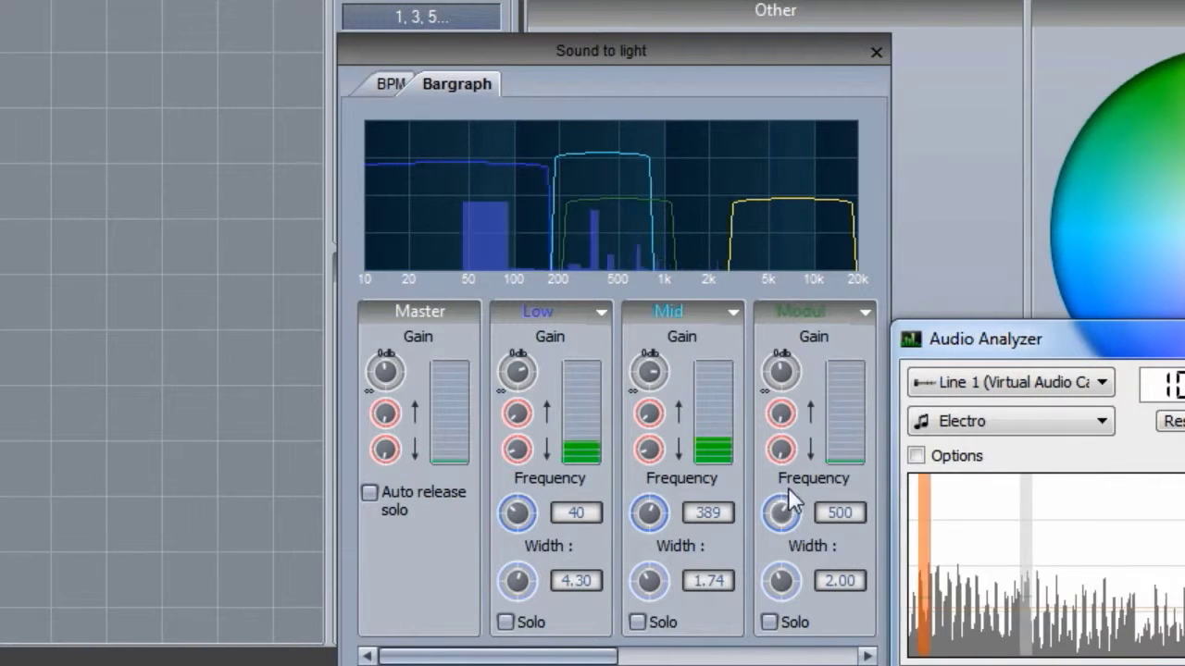
{"action": "left_click", "coordinate": [866, 312]}
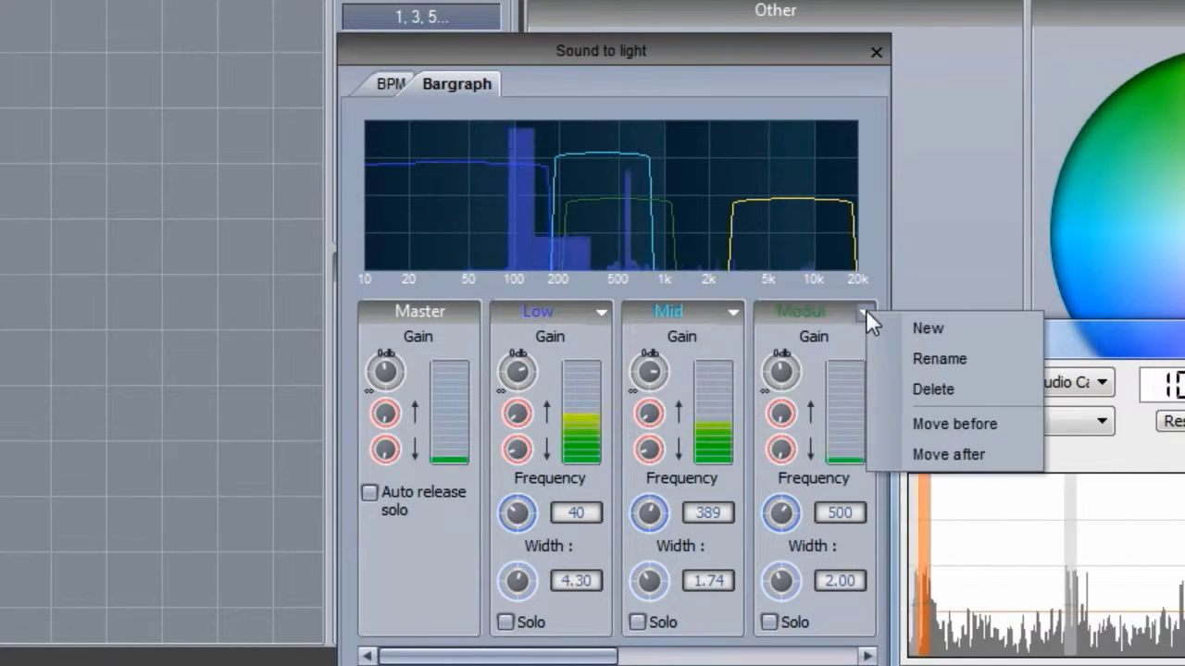
{"action": "left_click", "coordinate": [886, 356]}
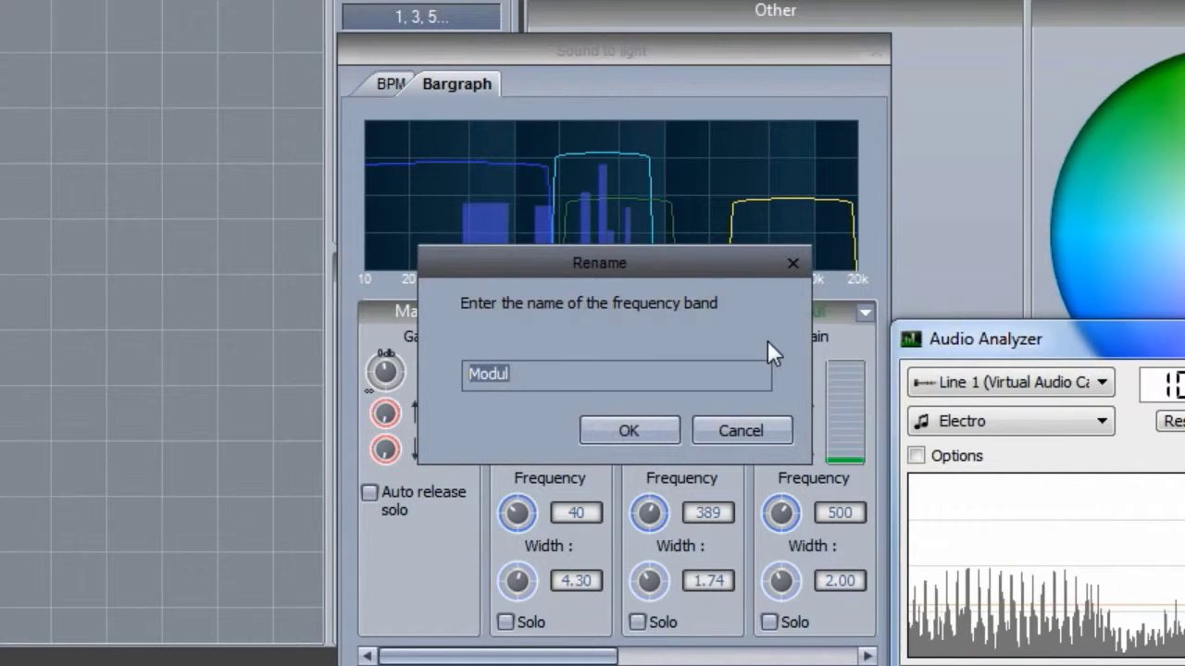
{"action": "type", "text": "Hi"}
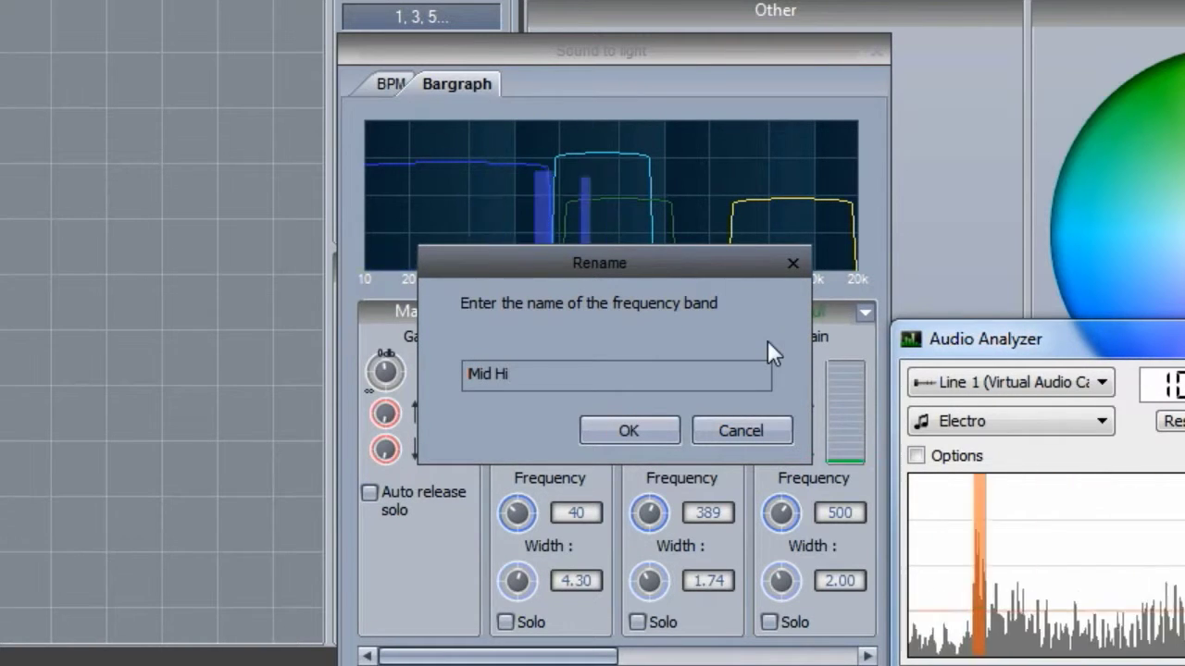
{"action": "left_click", "coordinate": [648, 437]}
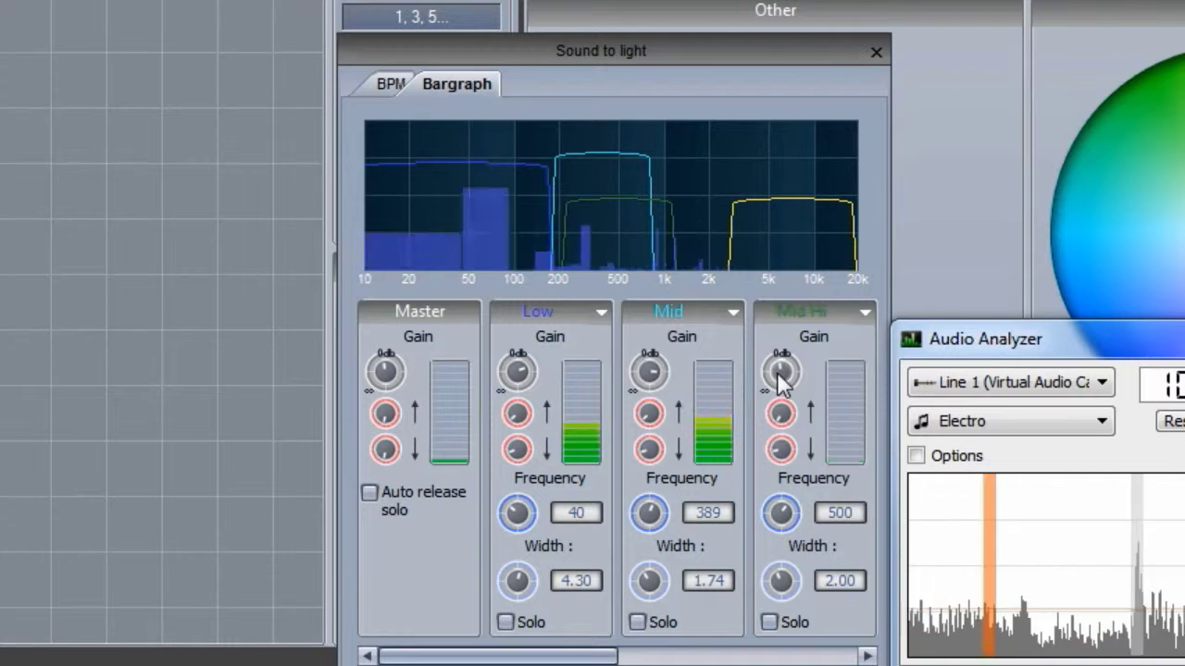
- Raise the Mid Hi band's gain and set its frequency to 1380 and its width to 1.07
{"action": "left_click_drag", "start_coordinate": [781, 515], "coordinate": [786, 455]}
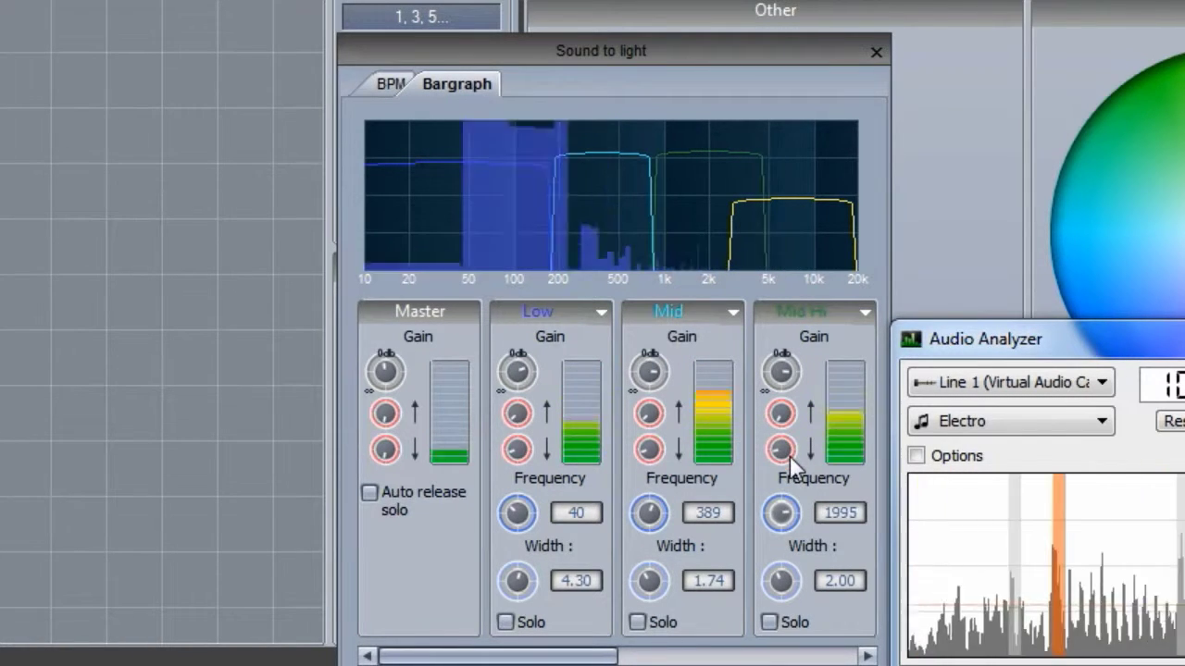
{"action": "left_click_drag", "start_coordinate": [778, 576], "coordinate": [788, 598]}
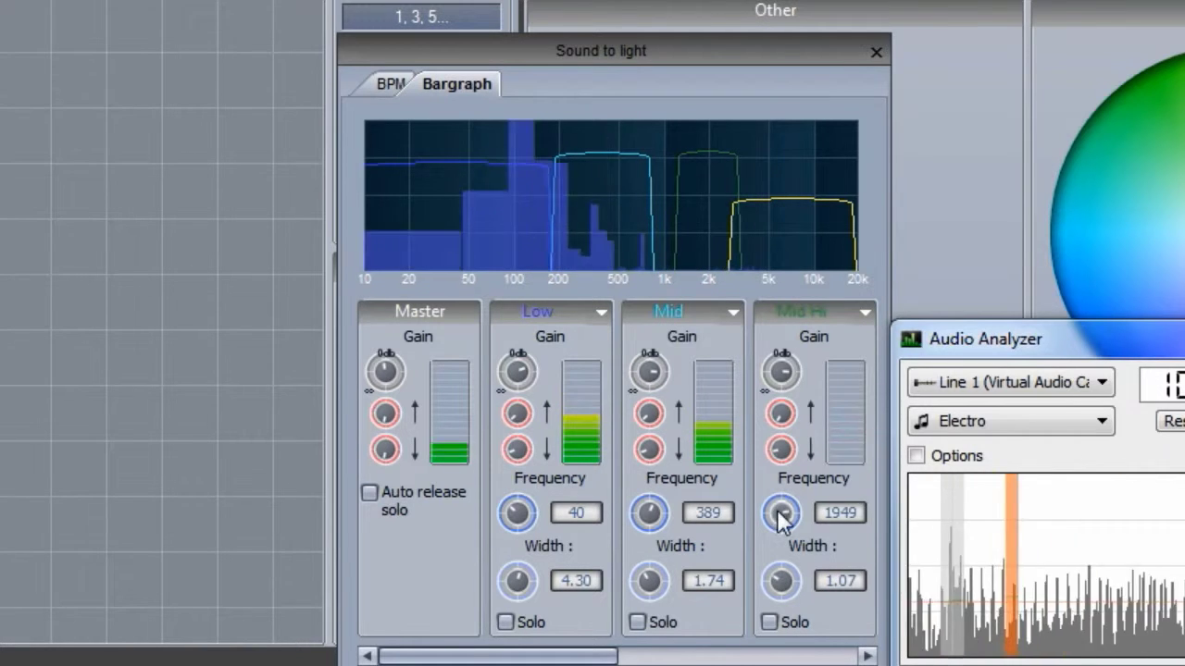
{"action": "left_click_drag", "start_coordinate": [777, 509], "coordinate": [776, 524]}
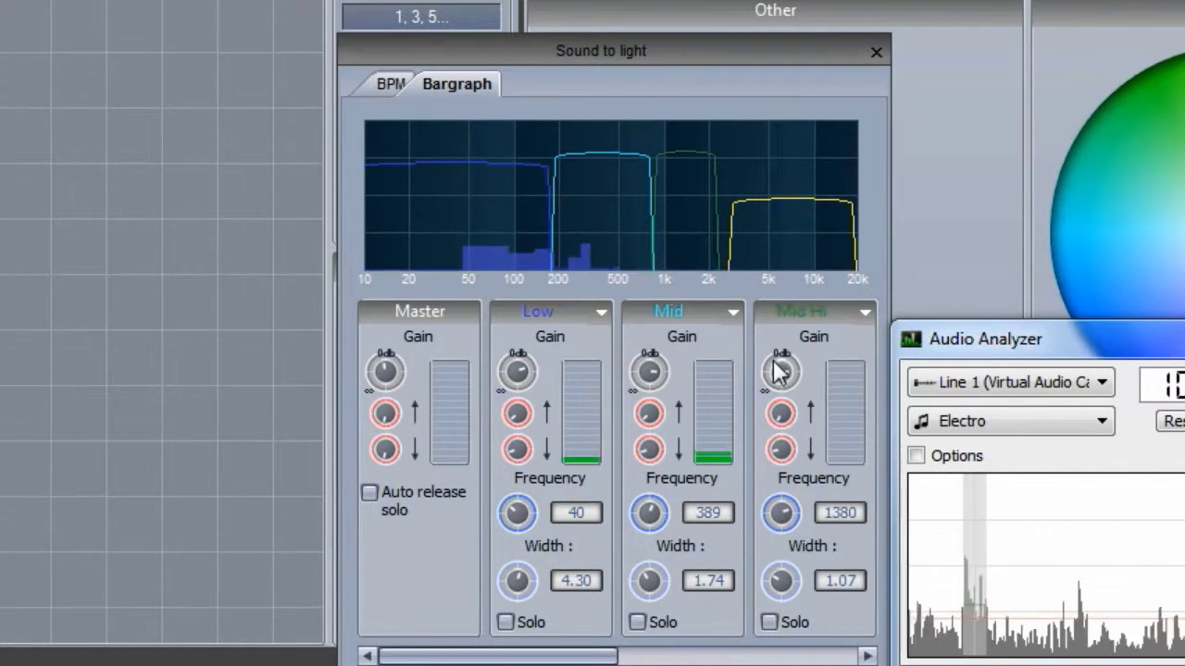
- Raise the High band's gain, set its width to 3.39, and close the Sound to light settings
{"action": "left_click_drag", "start_coordinate": [572, 654], "coordinate": [814, 654]}
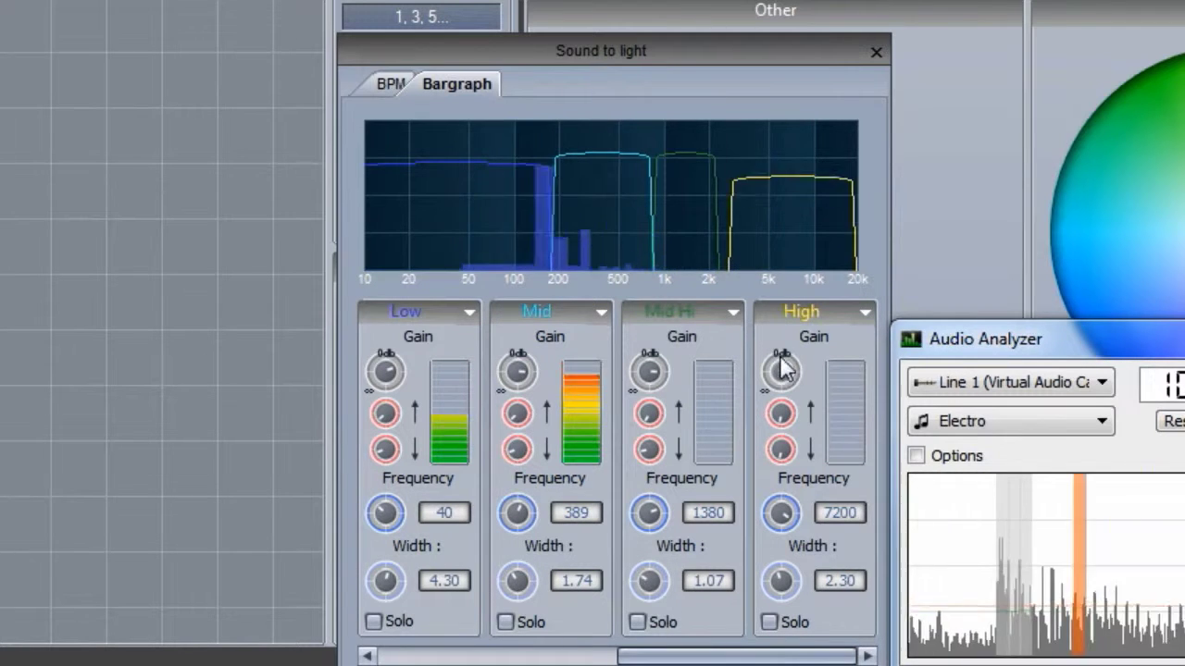
{"action": "mouse_move", "coordinate": [783, 576]}
{"action": "left_mouse_down"}
{"action": "mouse_move", "coordinate": [781, 564]}
{"action": "mouse_move", "coordinate": [783, 576]}
{"action": "left_mouse_up"}
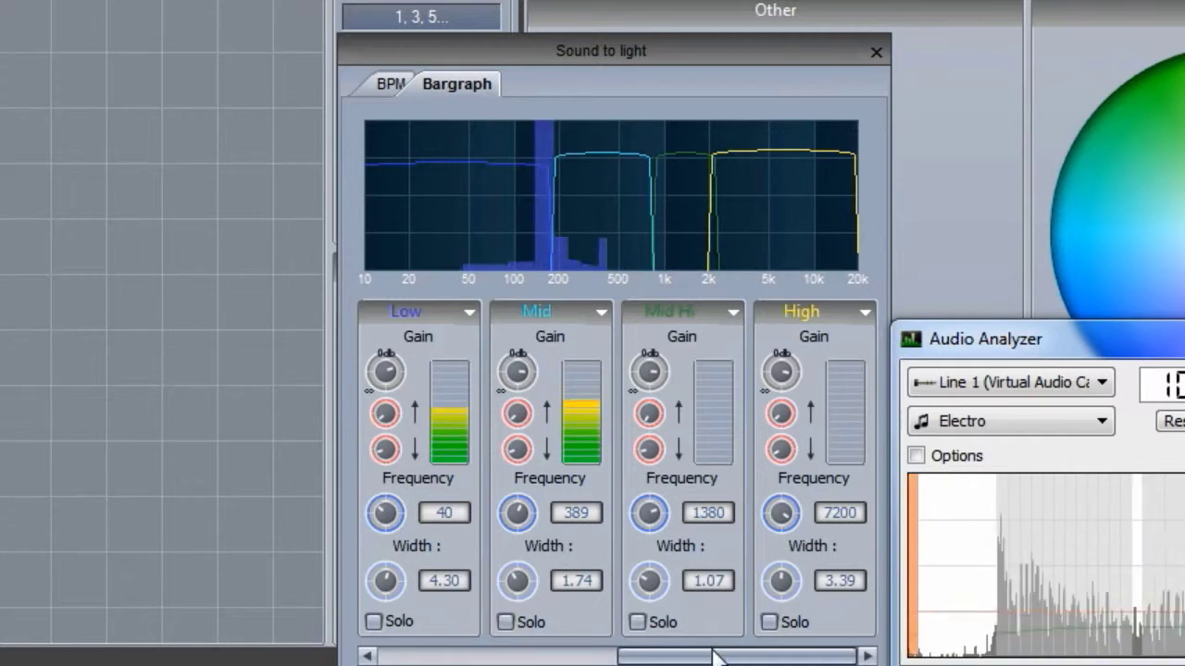
{"action": "left_click_drag", "start_coordinate": [714, 654], "coordinate": [446, 653]}
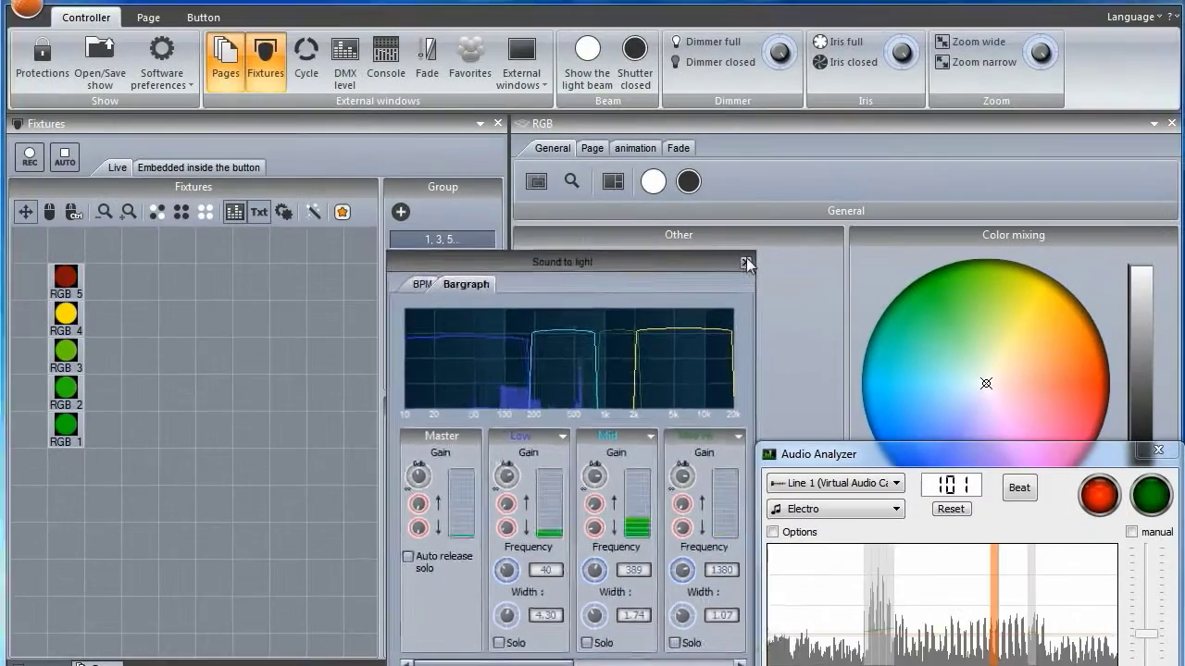
{"action": "left_click", "coordinate": [746, 263]}
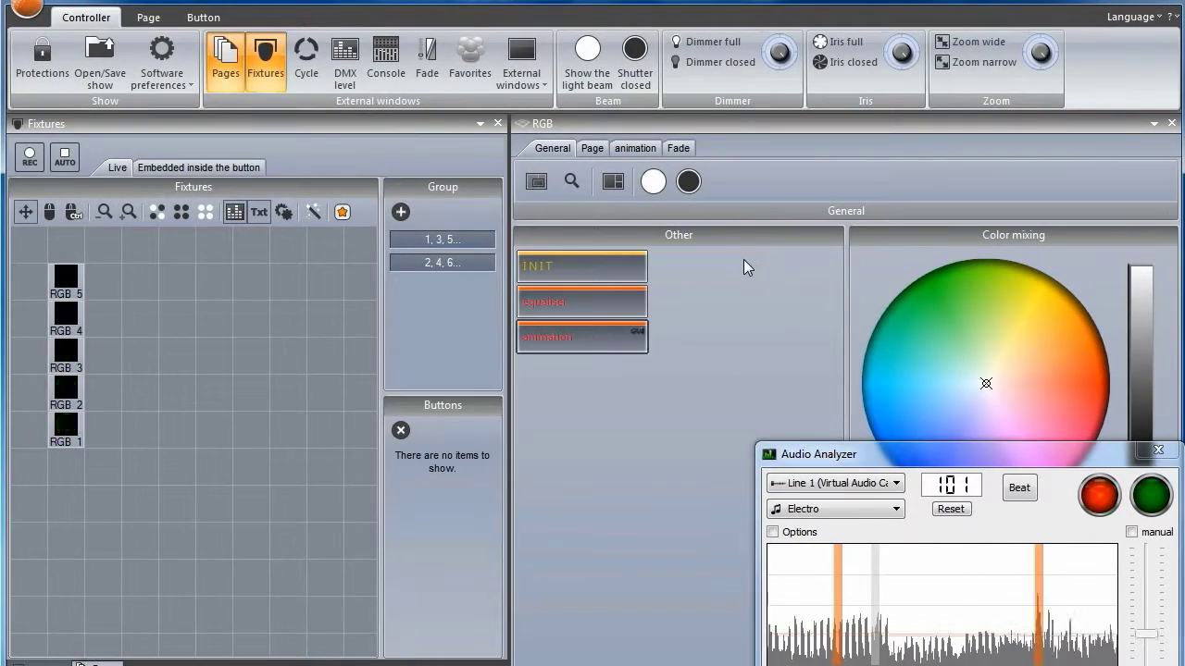
- Activate the animation switch and open it for editing
{"action": "left_click", "coordinate": [588, 335]}
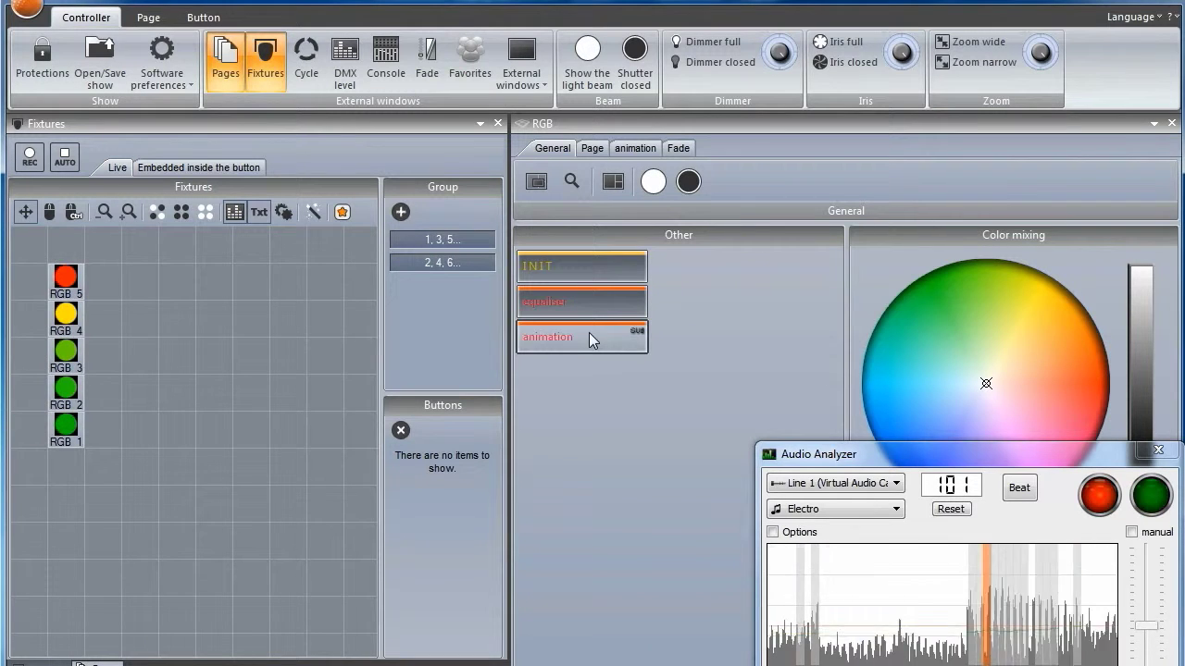
{"action": "left_click", "coordinate": [203, 16]}
{"action": "left_click", "coordinate": [165, 56]}
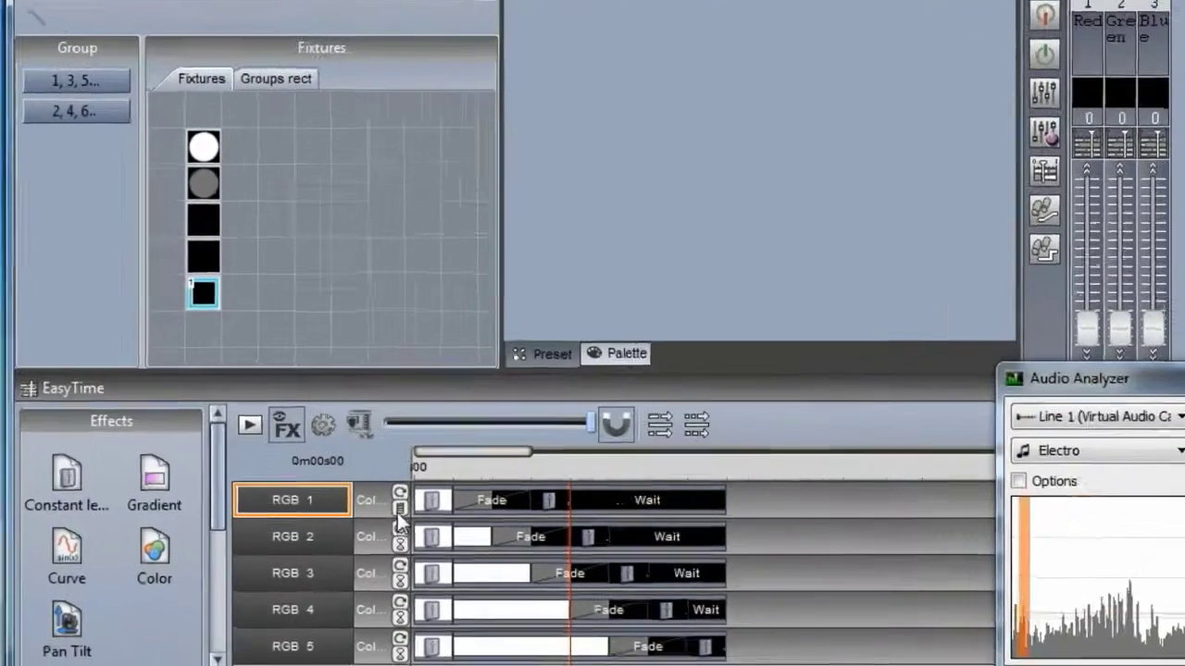
- Assign the Low frequency band to the RGB fixtures' tracks in the EasyTime timeline and close the switch editor, saving the changes
{"action": "left_click", "coordinate": [303, 553]}
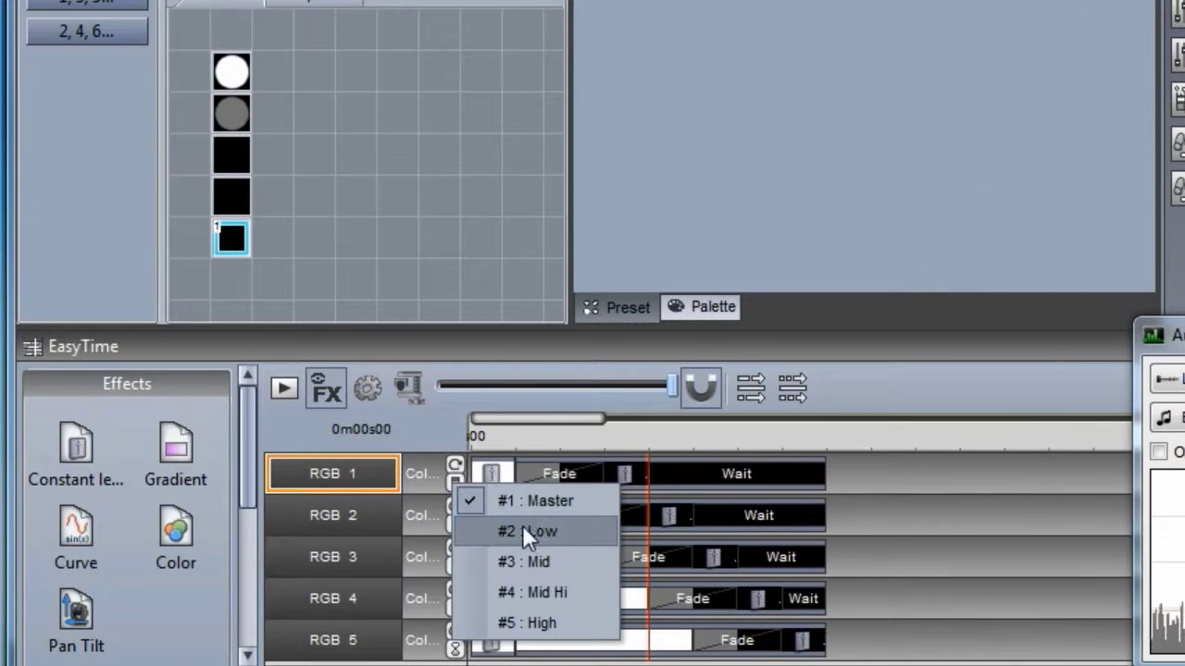
{"action": "left_click", "coordinate": [520, 533]}
{"action": "left_click", "coordinate": [455, 524]}
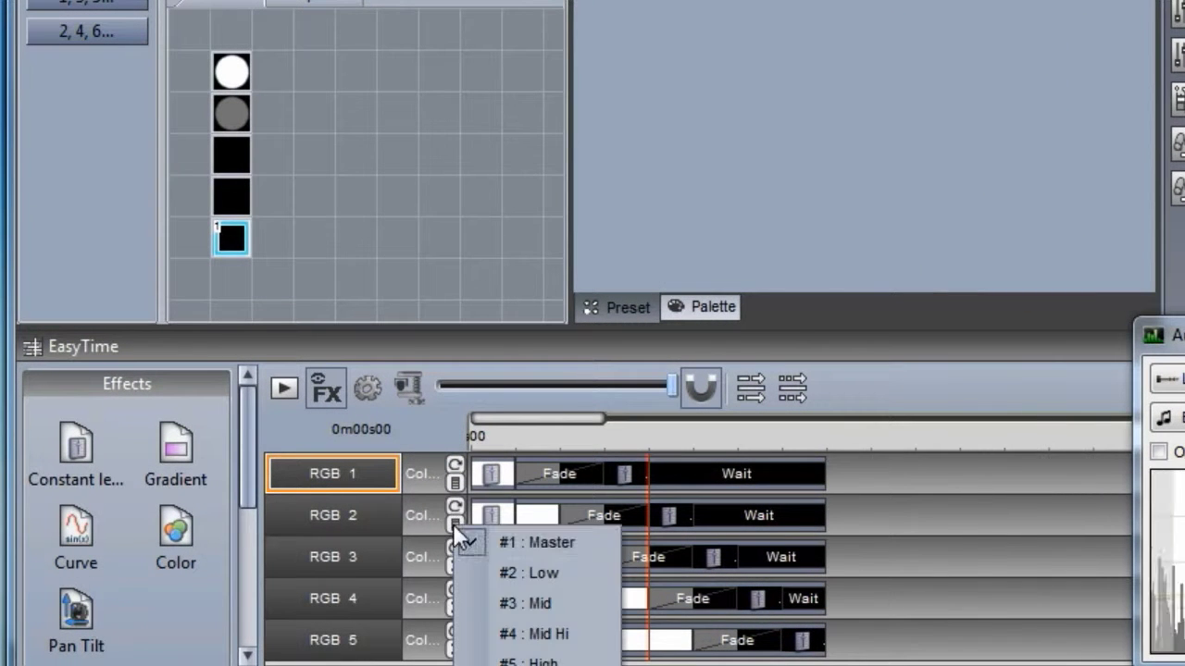
{"action": "left_click", "coordinate": [489, 566]}
{"action": "left_click", "coordinate": [455, 563]}
{"action": "left_click", "coordinate": [489, 608]}
{"action": "left_click", "coordinate": [455, 605]}
{"action": "left_click", "coordinate": [477, 651]}
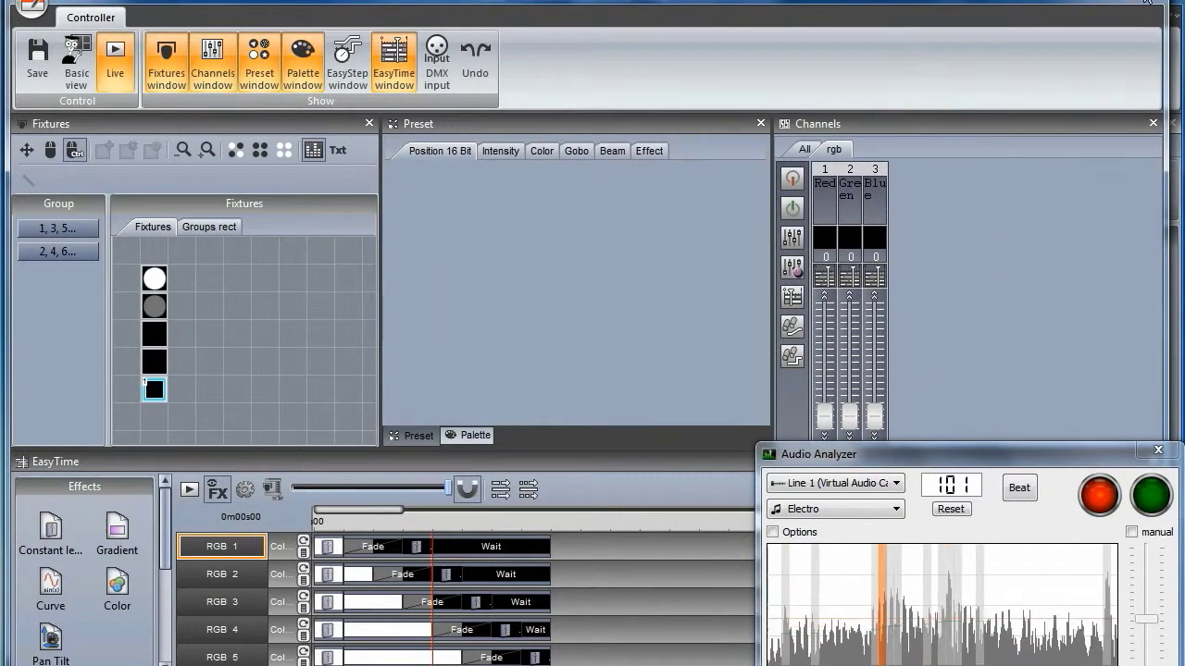
{"action": "left_click", "coordinate": [1149, 2]}
{"action": "left_click", "coordinate": [501, 365]}
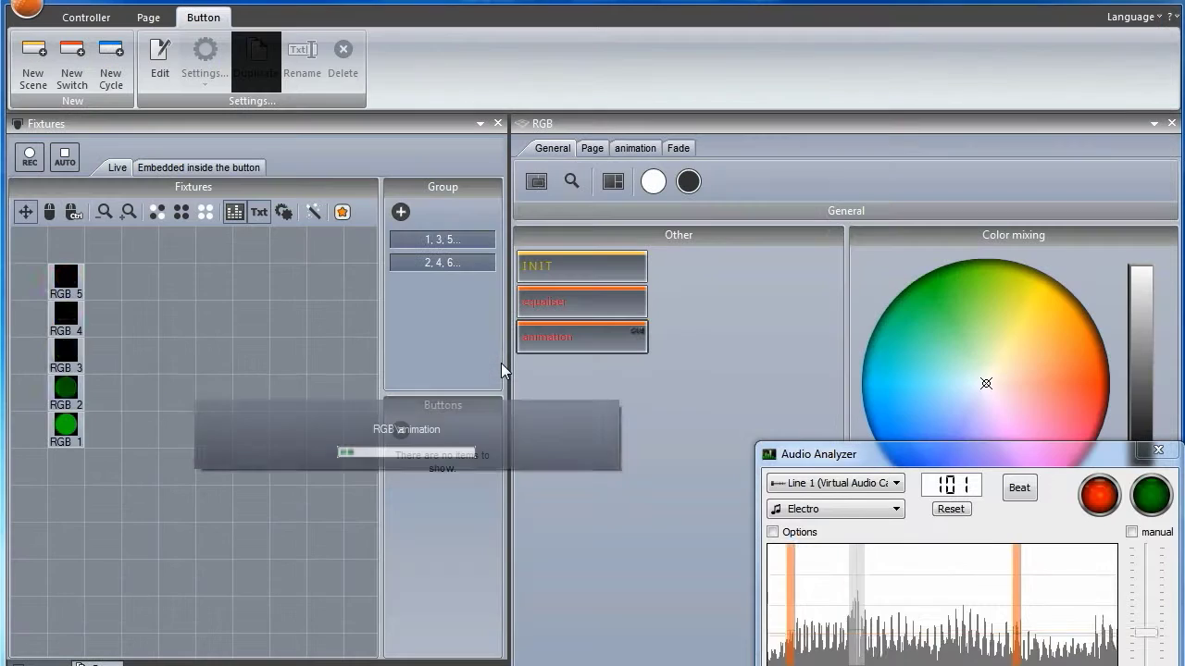
- Raise the Low band's gain in the Sound to light bargraph settings and close the window
{"action": "left_click", "coordinate": [100, 23]}
{"action": "left_click", "coordinate": [521, 63]}
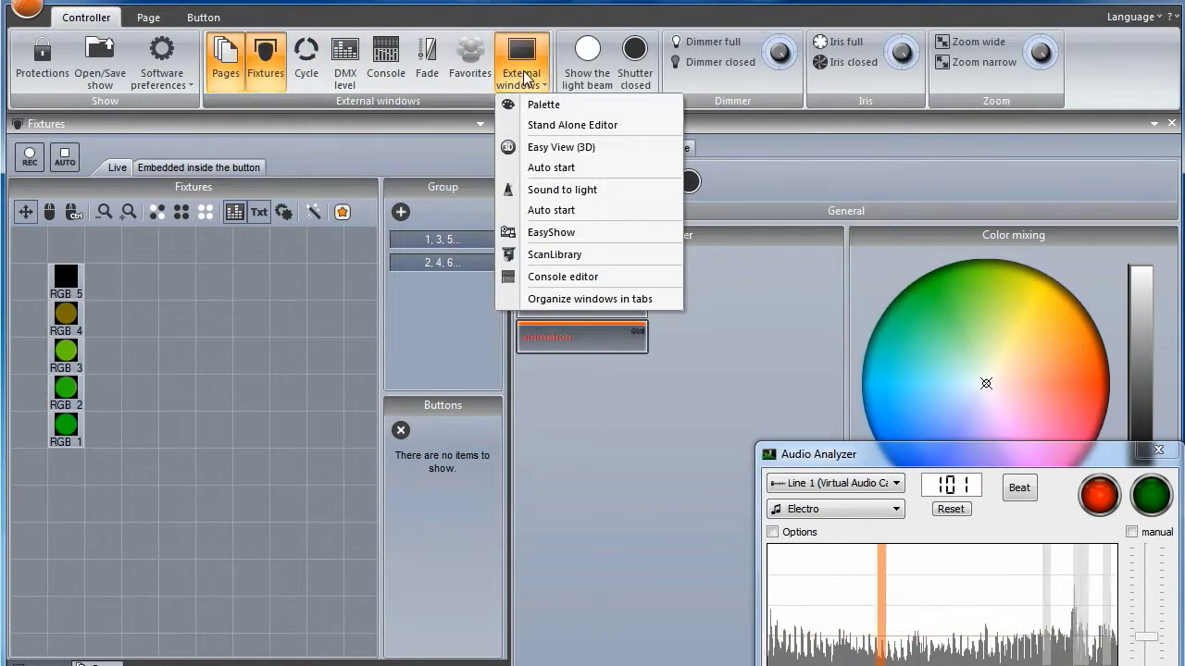
{"action": "left_click", "coordinate": [562, 190]}
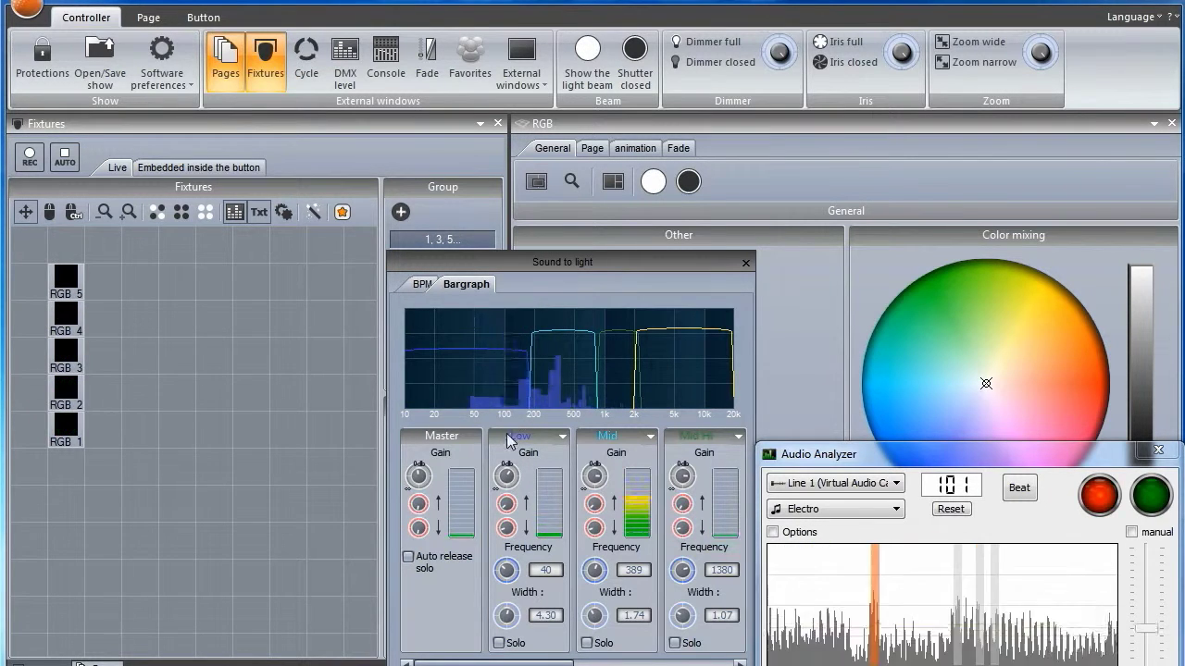
{"action": "scroll", "coordinate": [506, 477], "scroll_direction": "up", "scroll_amount": 2}
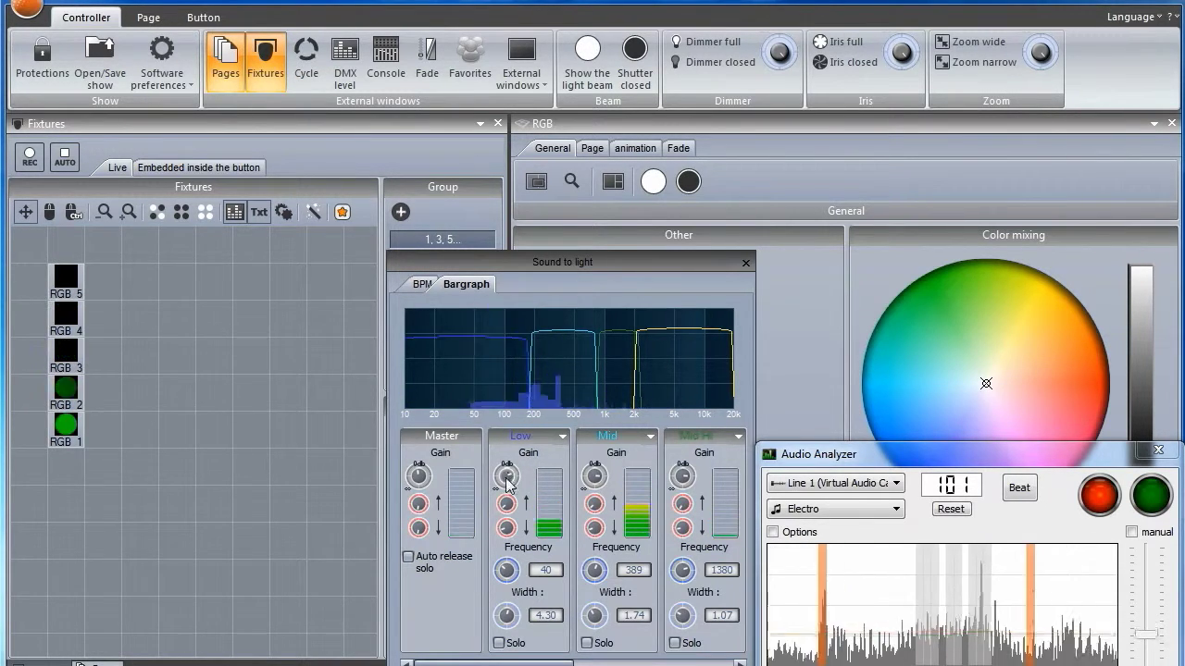
{"action": "left_click", "coordinate": [746, 264]}
- Activate the equaliser and Color mixing all switches and raise the mixed colour to full white (255, 255, 255), moving the Audio Analyzer aside
{"action": "left_click", "coordinate": [602, 304]}
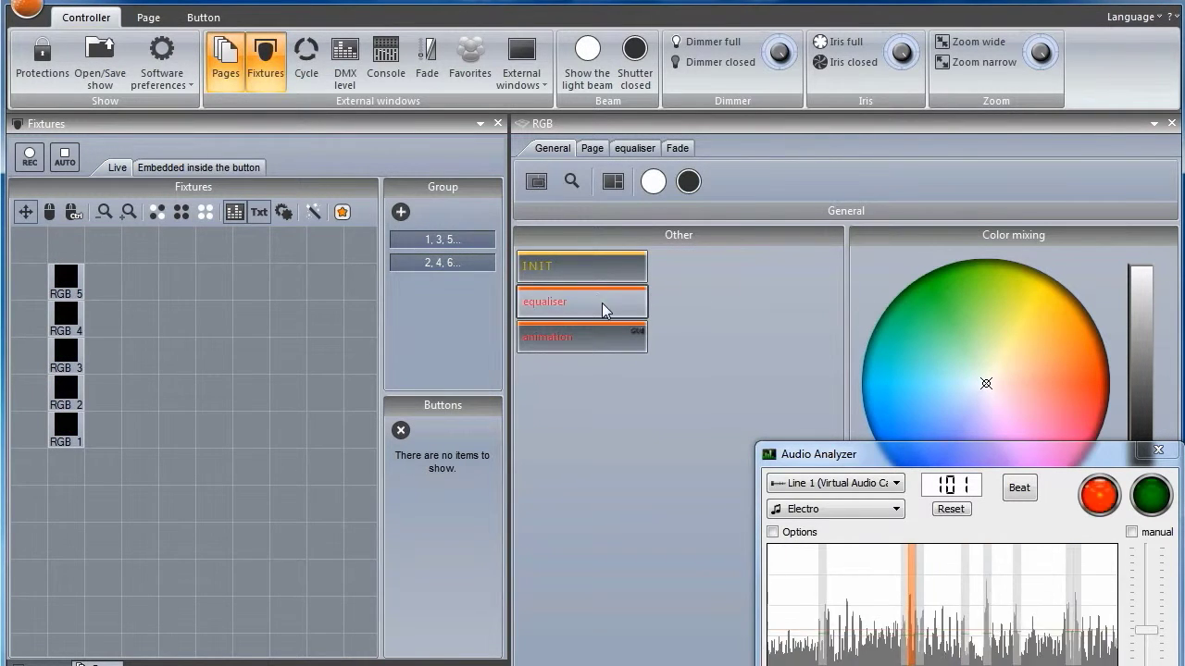
{"action": "left_click_drag", "start_coordinate": [1013, 451], "coordinate": [994, 661]}
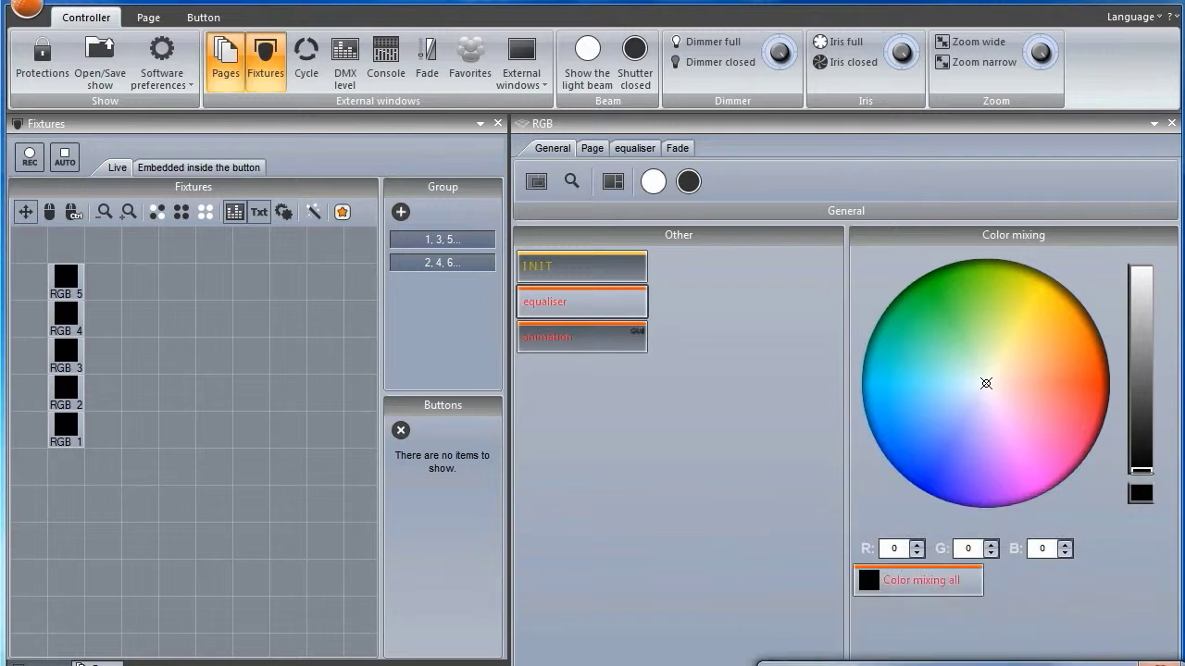
{"action": "left_click", "coordinate": [946, 577]}
{"action": "left_click_drag", "start_coordinate": [1134, 388], "coordinate": [1147, 209]}
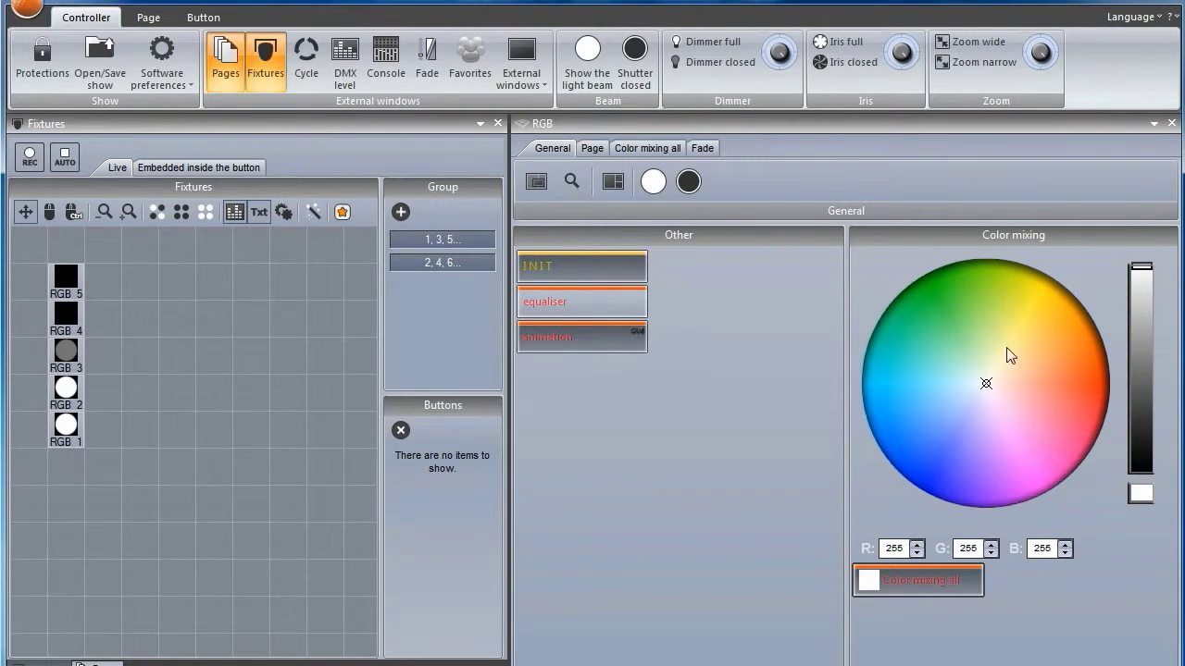
- Try the bargraph in pink (R 255, G 14, B 178) and set the mixed colour to light blue (R 0, G 229, B 255)
{"action": "left_click_drag", "start_coordinate": [1006, 347], "coordinate": [1073, 436]}
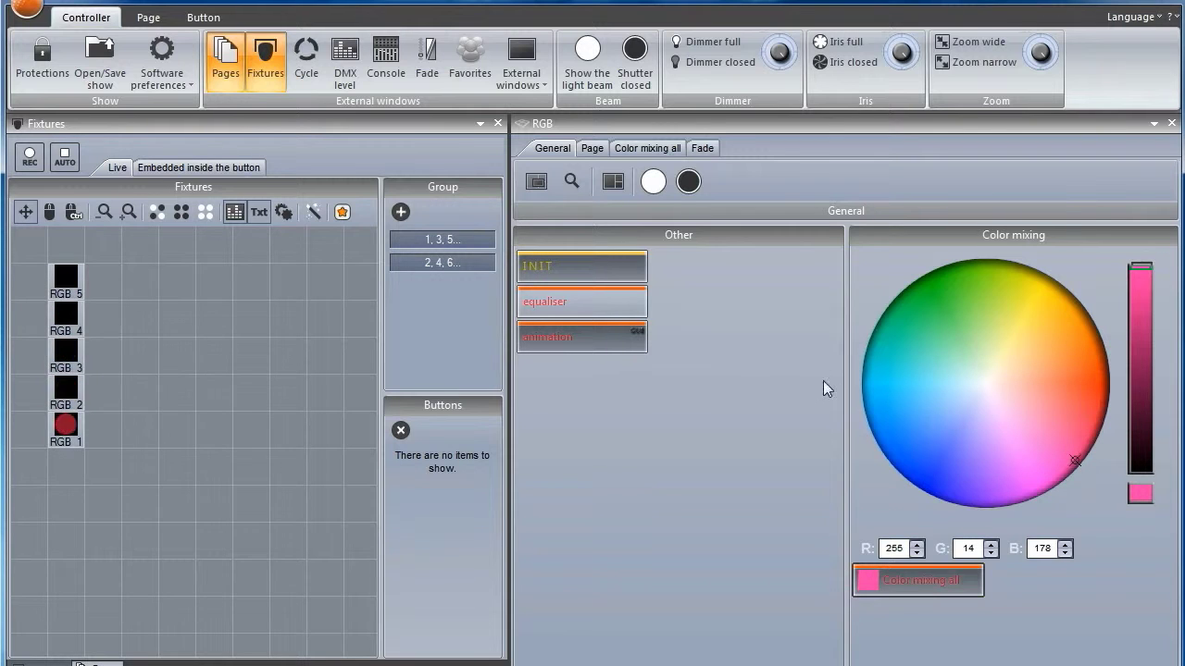
{"action": "left_click", "coordinate": [585, 299]}
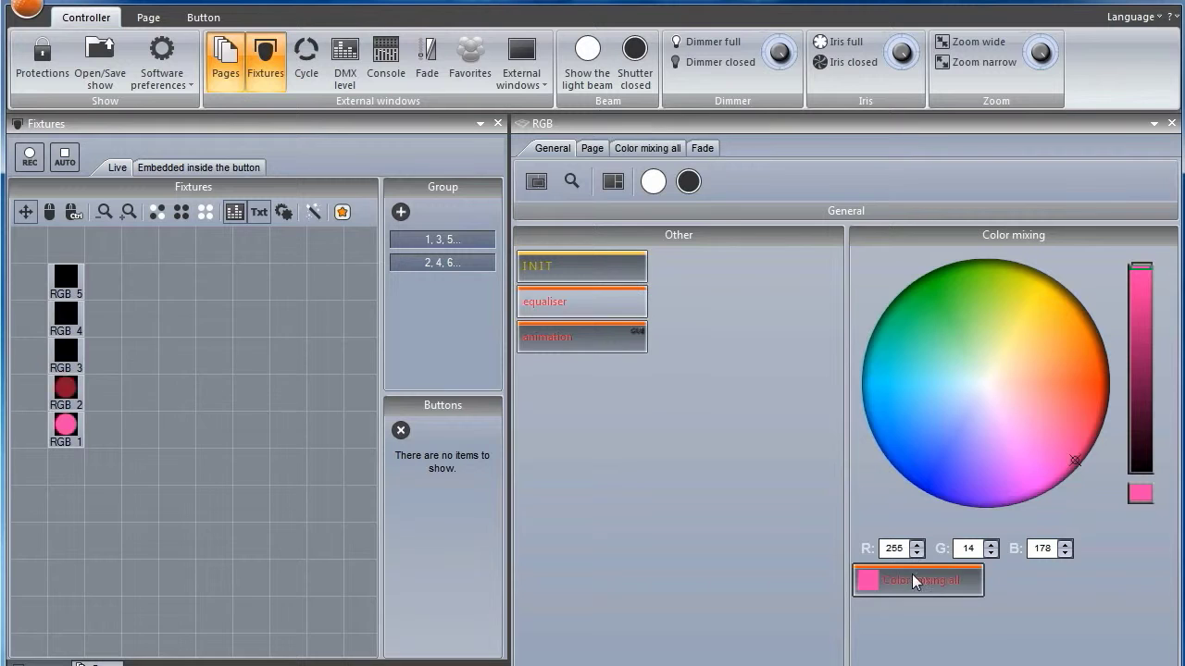
{"action": "mouse_move", "coordinate": [986, 478]}
{"action": "left_mouse_down"}
{"action": "mouse_move", "coordinate": [951, 494]}
{"action": "mouse_move", "coordinate": [828, 387]}
{"action": "mouse_move", "coordinate": [826, 399]}
{"action": "left_mouse_up"}
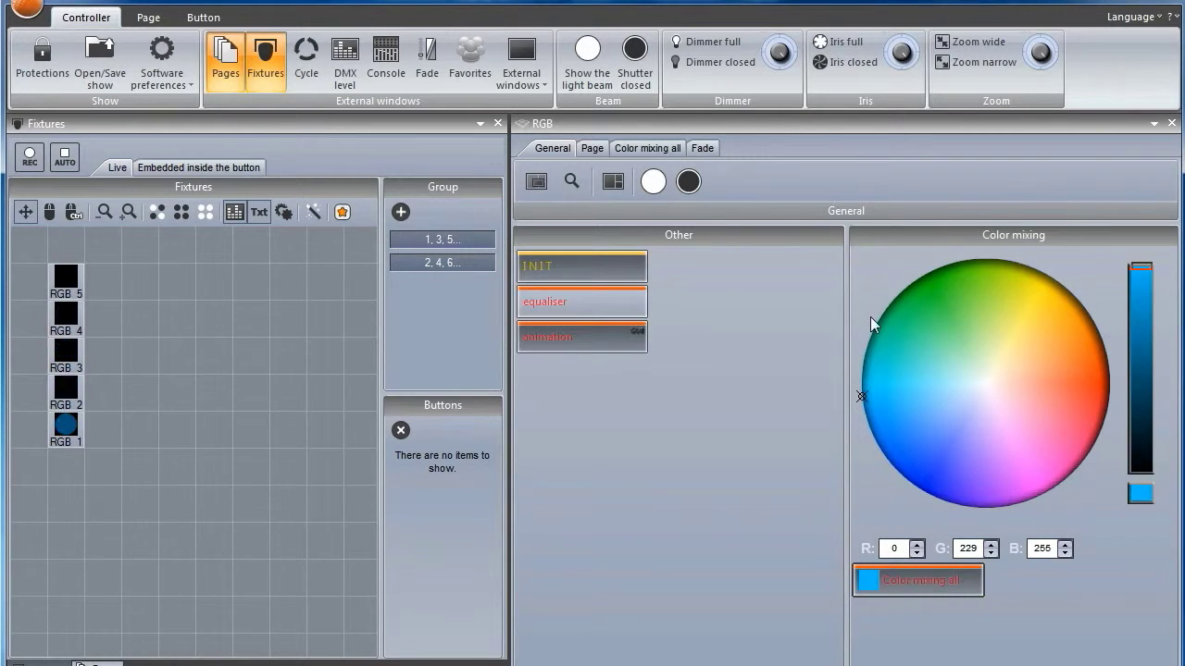